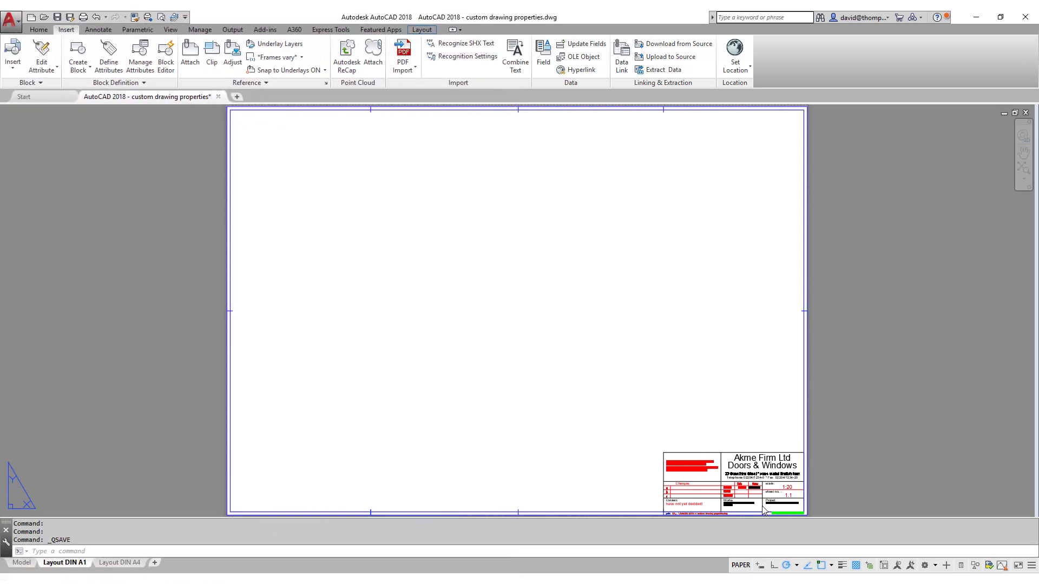
Zoom in on the A1 title block at lower right until its Content field 'have not yet decided!' is legible.
scroll(768, 506, up, 4)
scroll(660, 331, down, 2)
scroll(709, 408, up, 4)
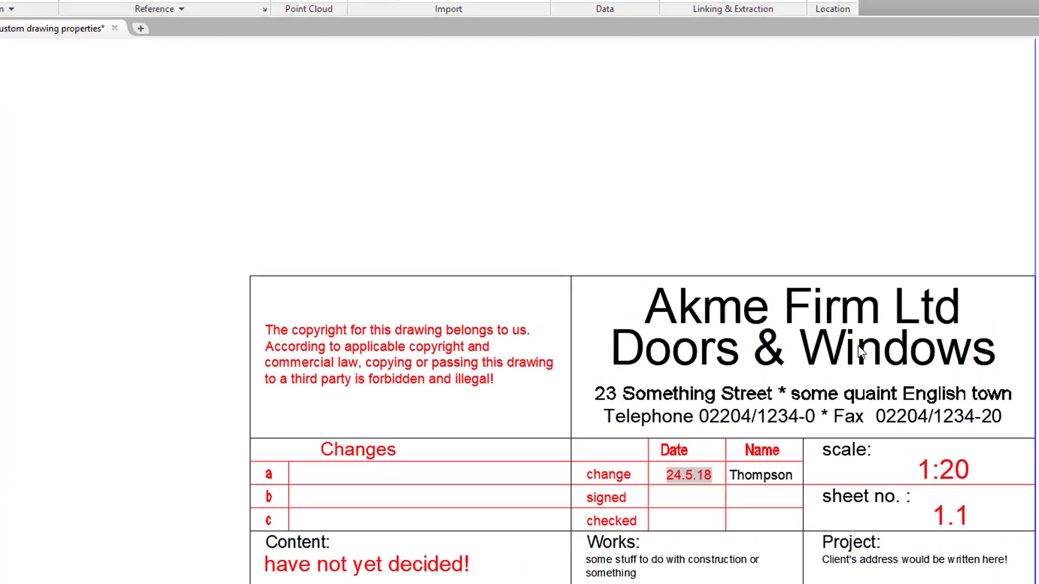
double_click(753, 325)
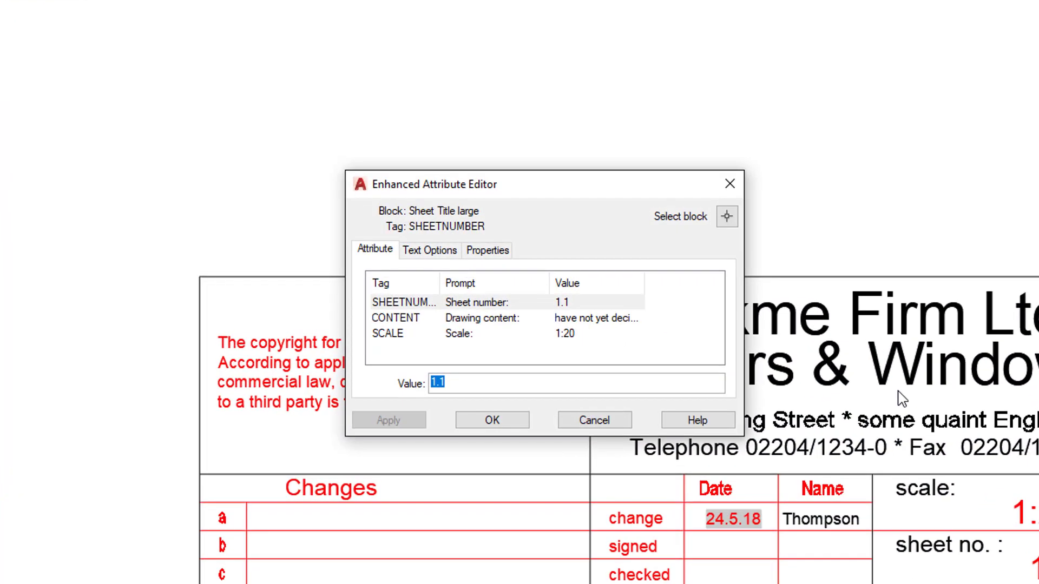
click(492, 420)
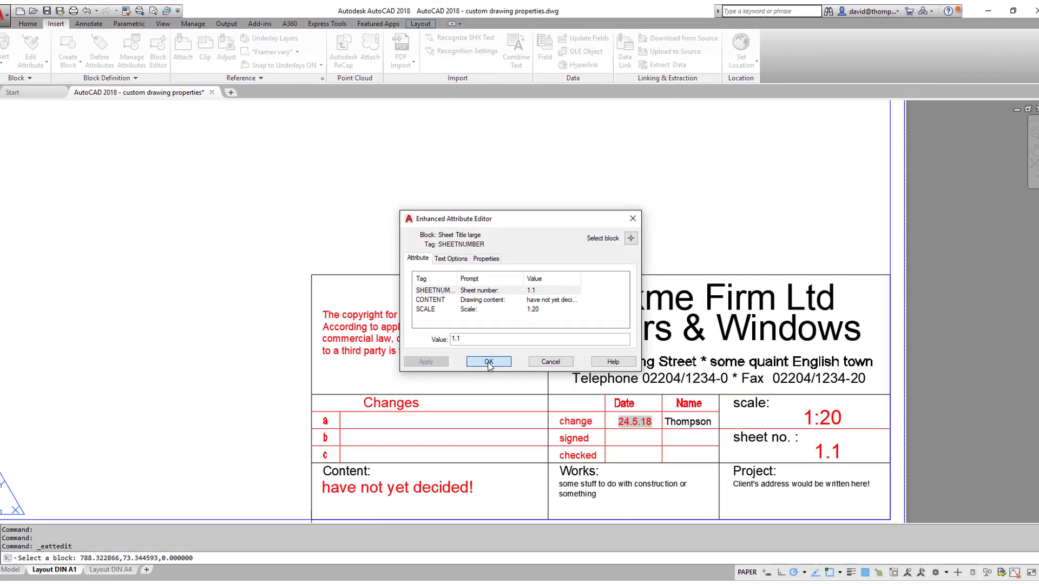
click(488, 361)
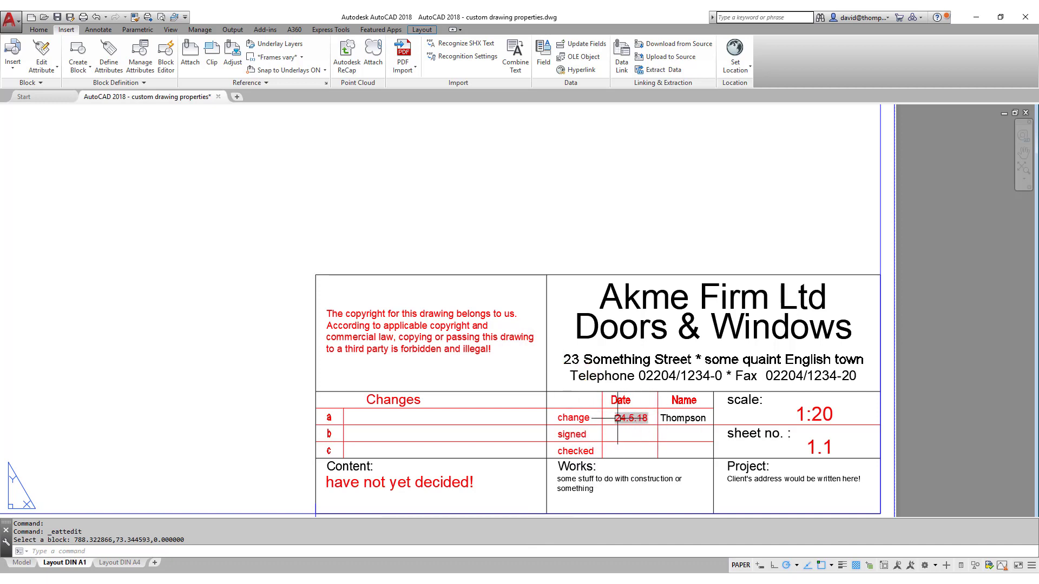
scroll(481, 471, up, 2)
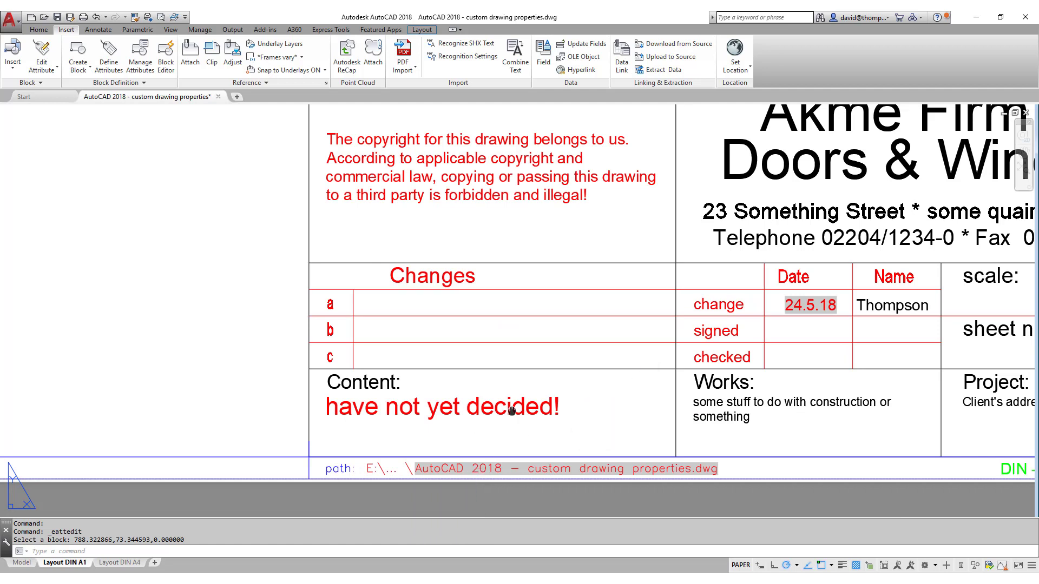
middle_click(481, 471)
middle_click(482, 470)
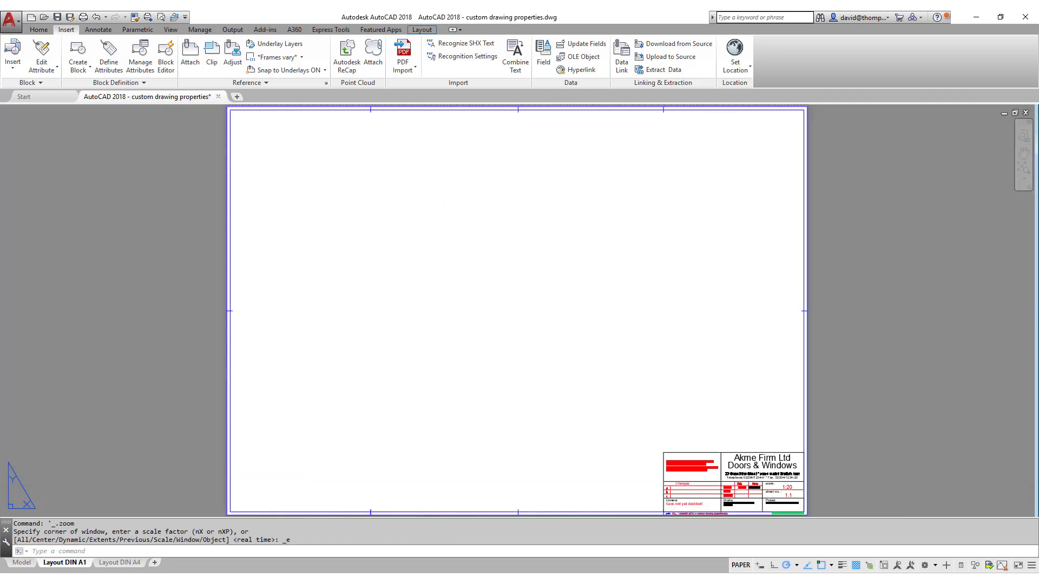
scroll(761, 460, down, 2)
scroll(762, 459, up, 3)
scroll(732, 341, down, 1)
scroll(733, 427, up, 1)
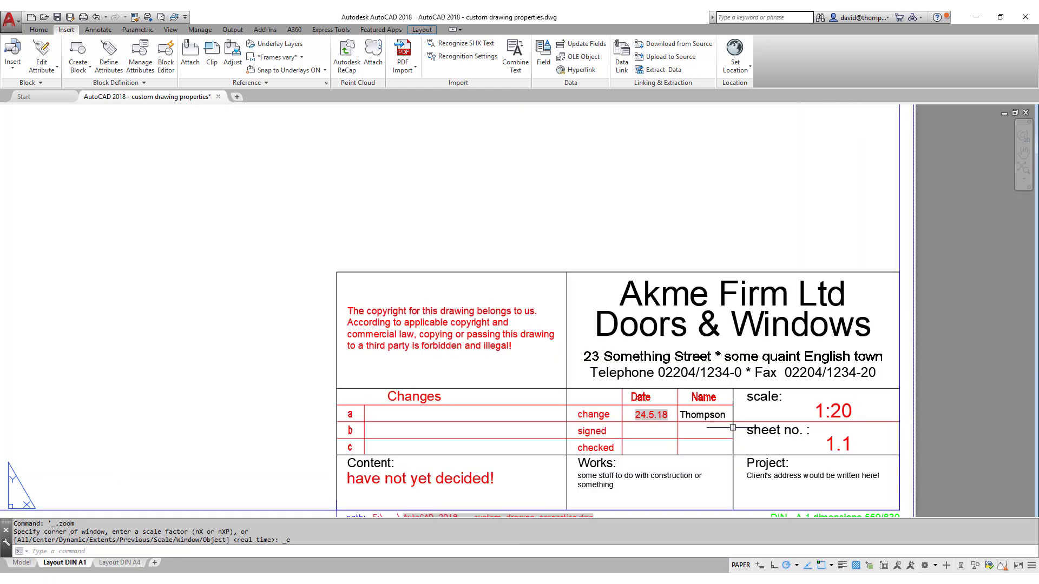
click(733, 402)
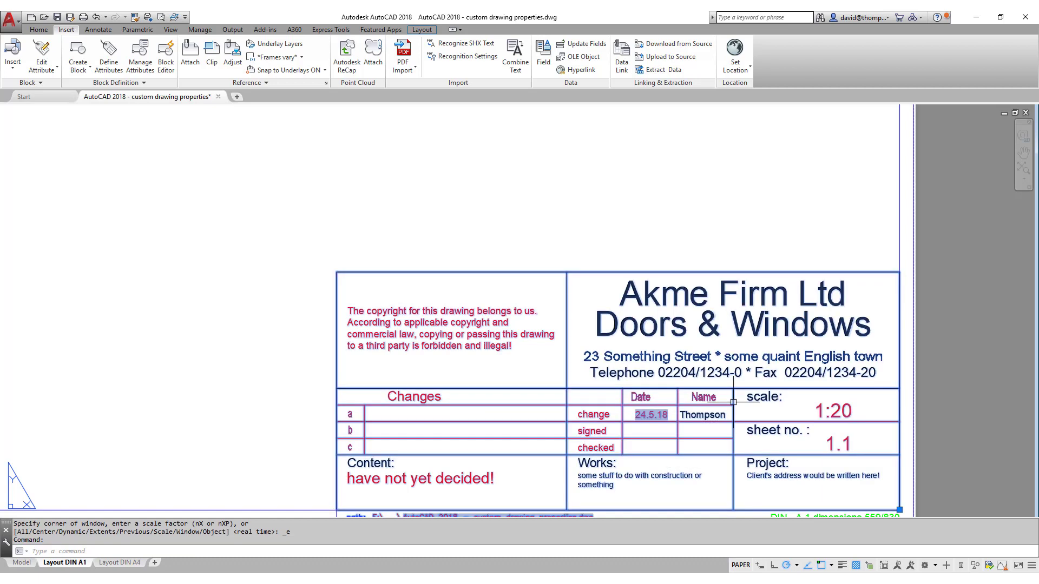
right_click(733, 402)
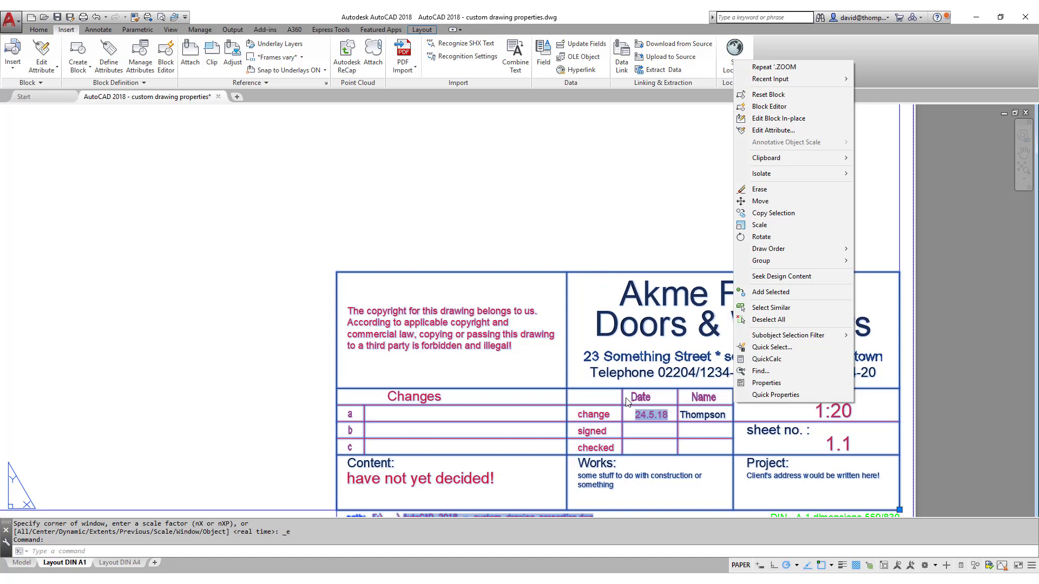
key(Escape)
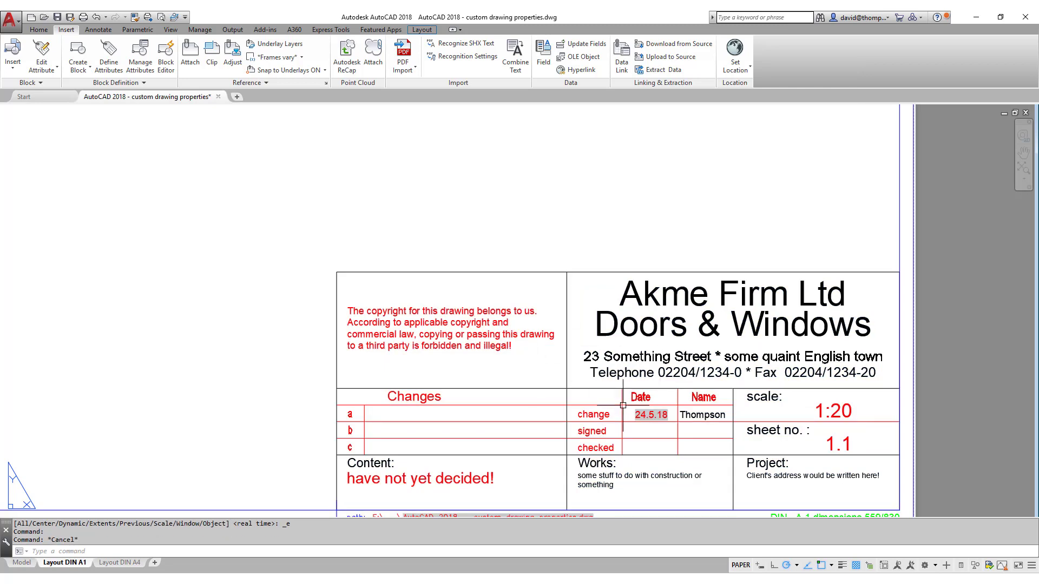
mouse_move(622, 405)
click(110, 563)
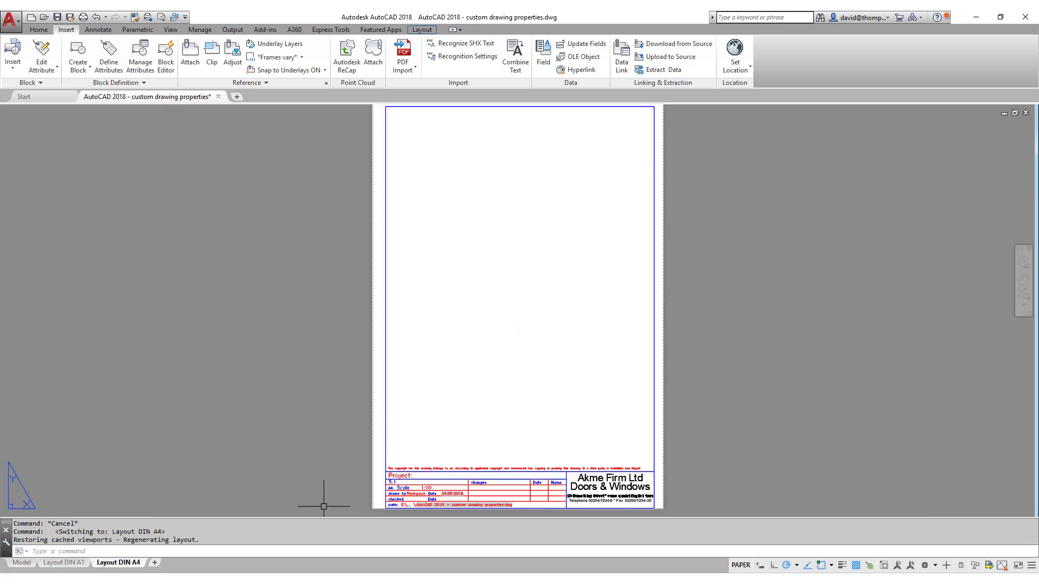
click(79, 563)
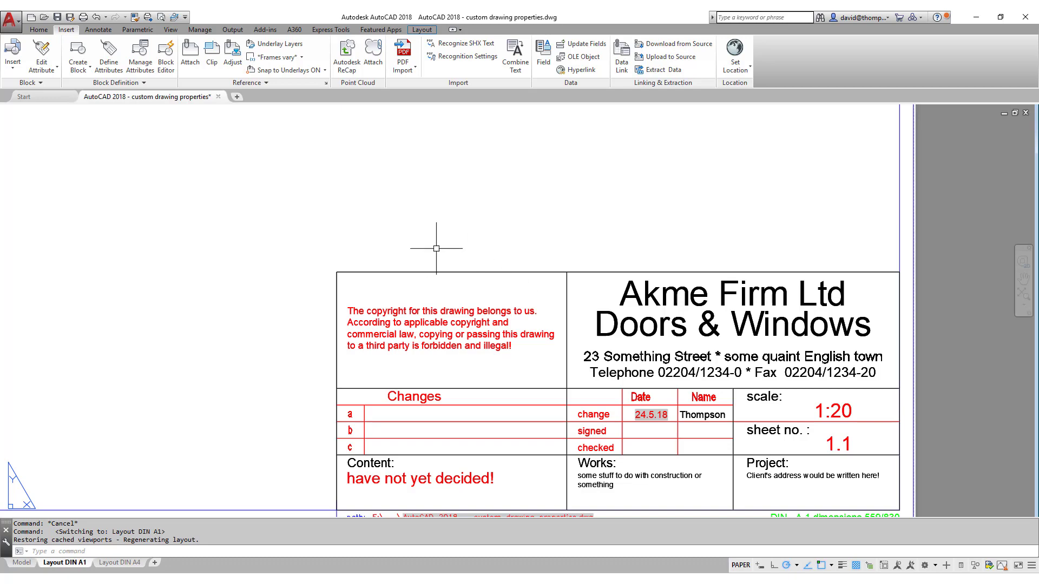
In Drawing Properties, add the custom property 'AA change index' with value A.
click(12, 21)
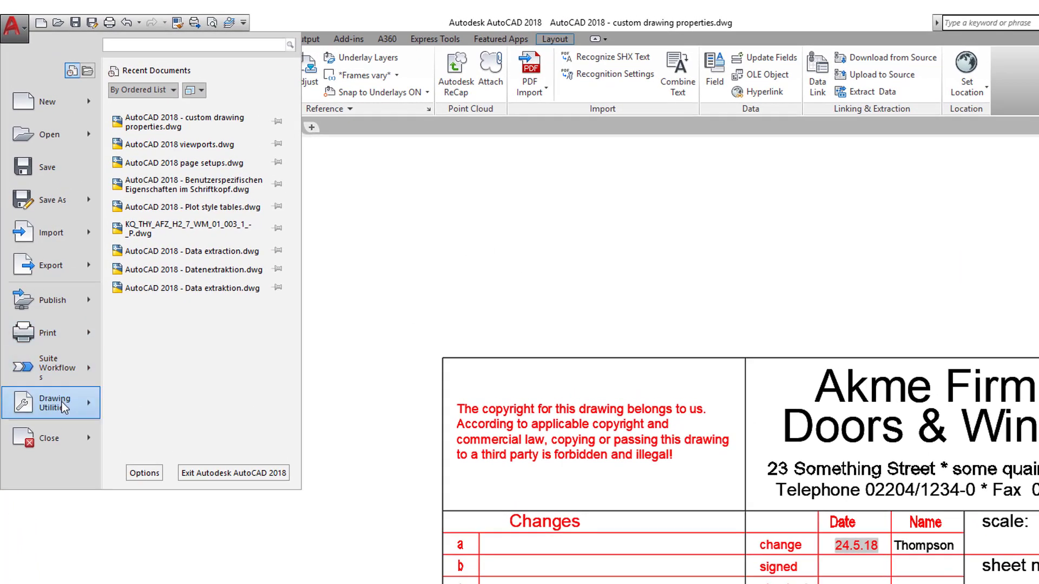
mouse_move(64, 409)
click(177, 118)
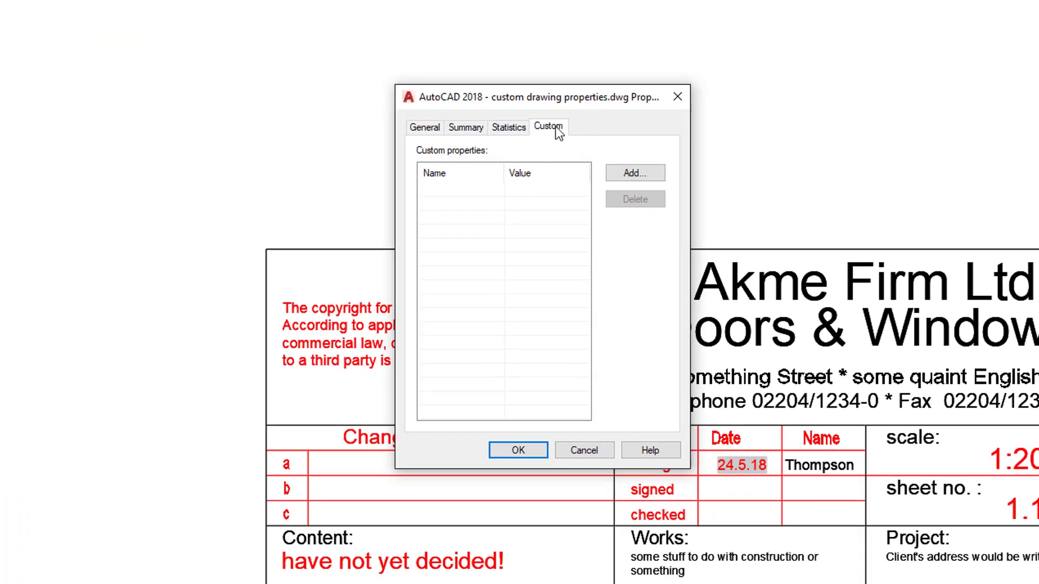
click(624, 173)
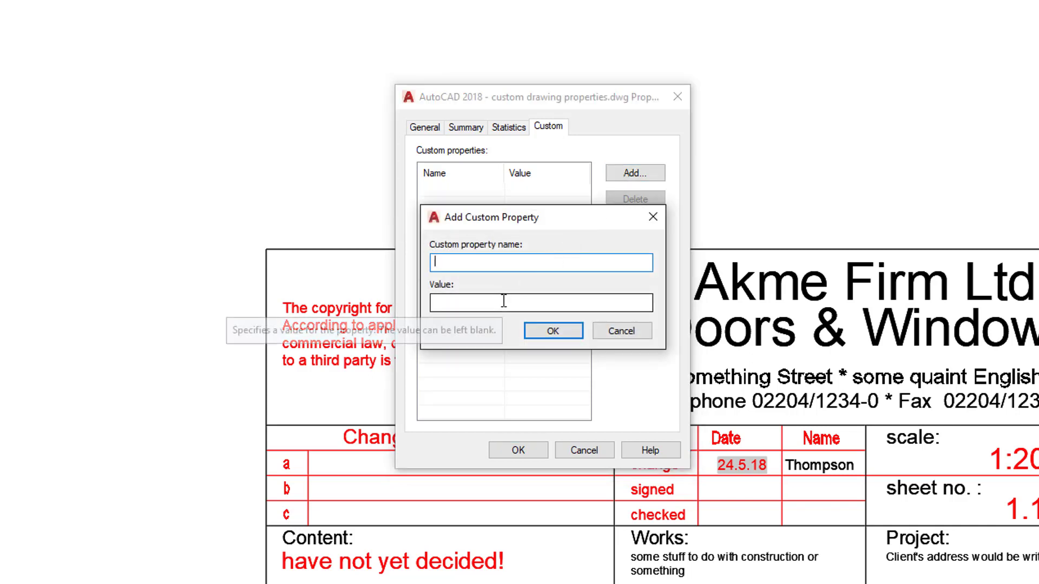
text(AA change index)
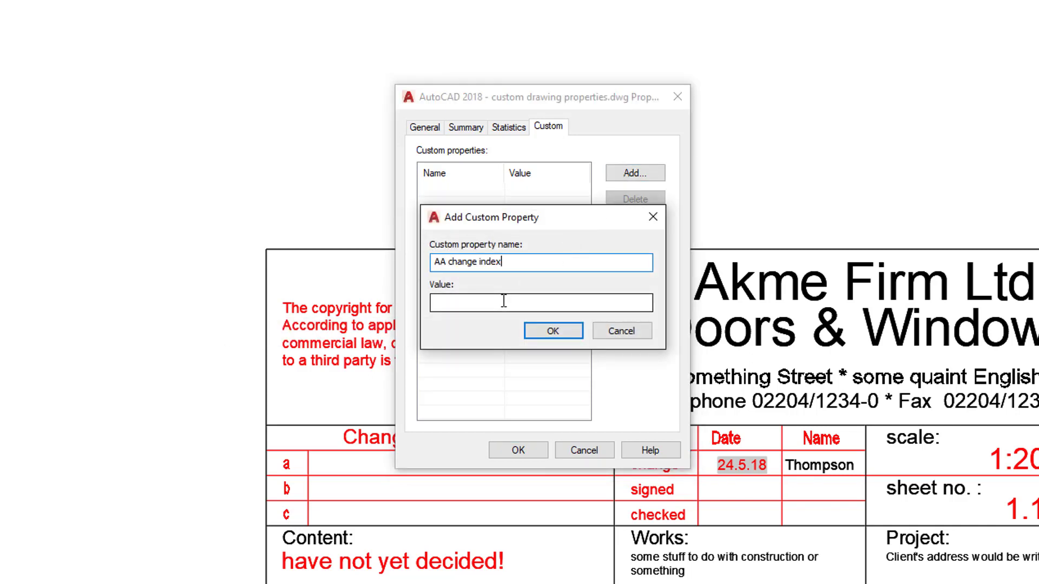
click(464, 299)
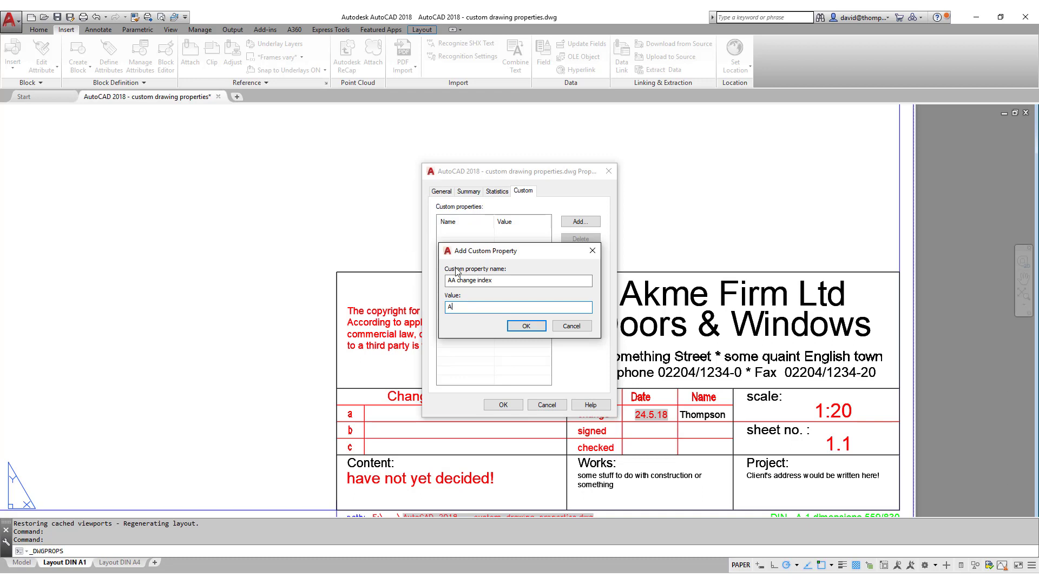
click(528, 326)
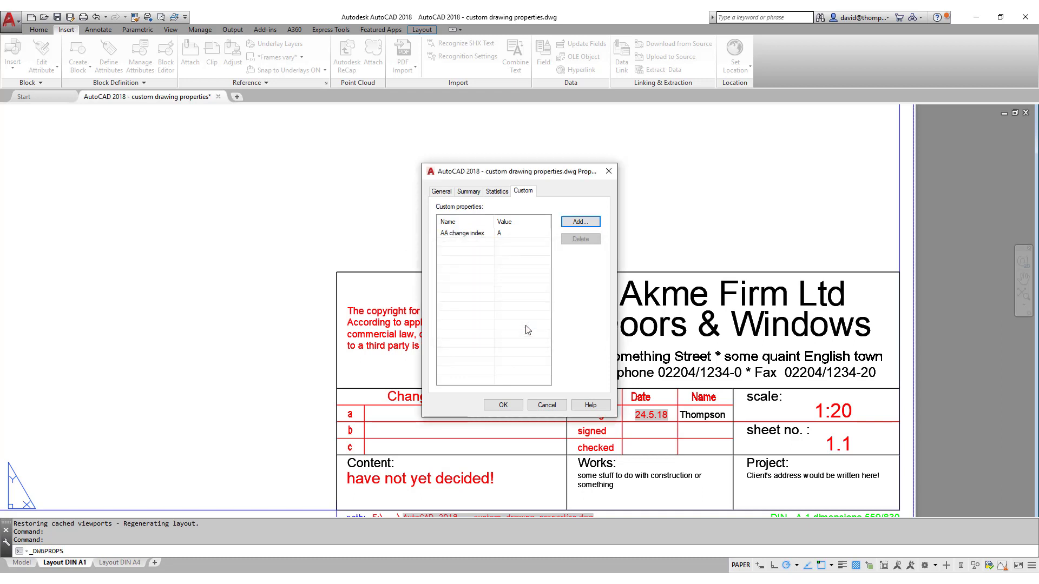
click(503, 405)
Open the A1 title block in the Block Editor.
click(566, 303)
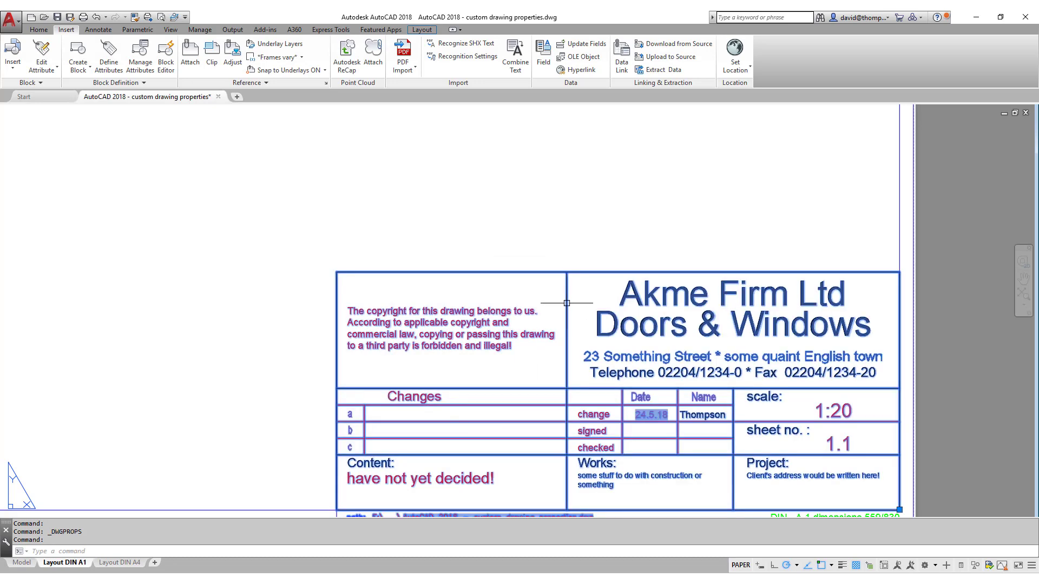
right_click(567, 303)
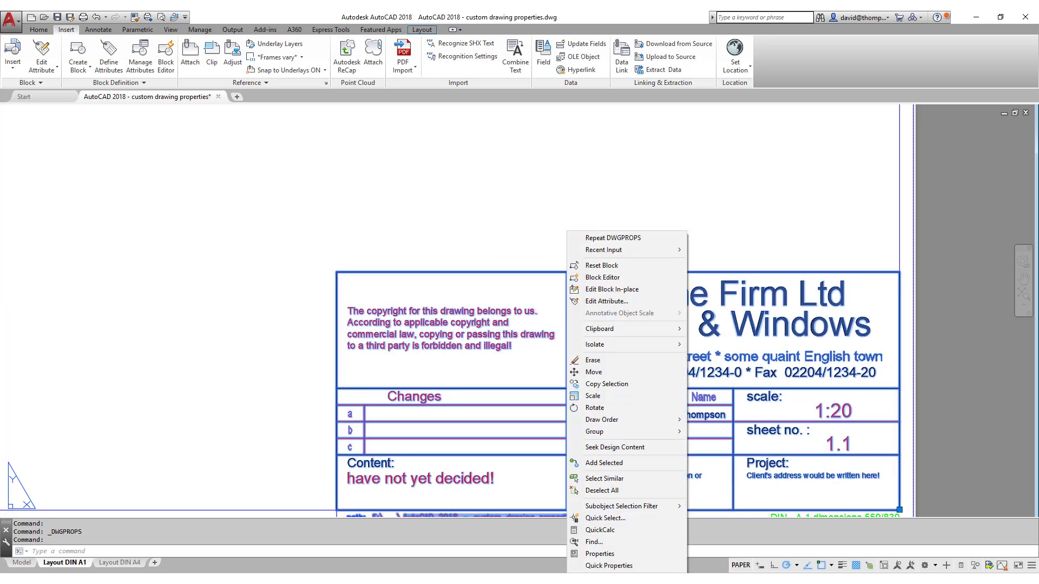
click(593, 278)
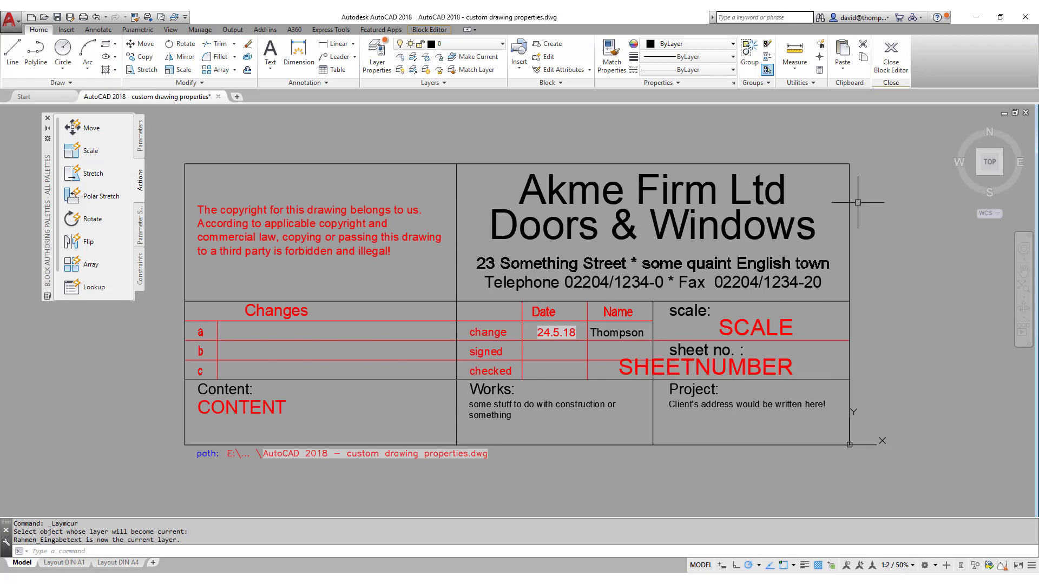
Insert a field linked to the AA change index property, showing A.
click(71, 31)
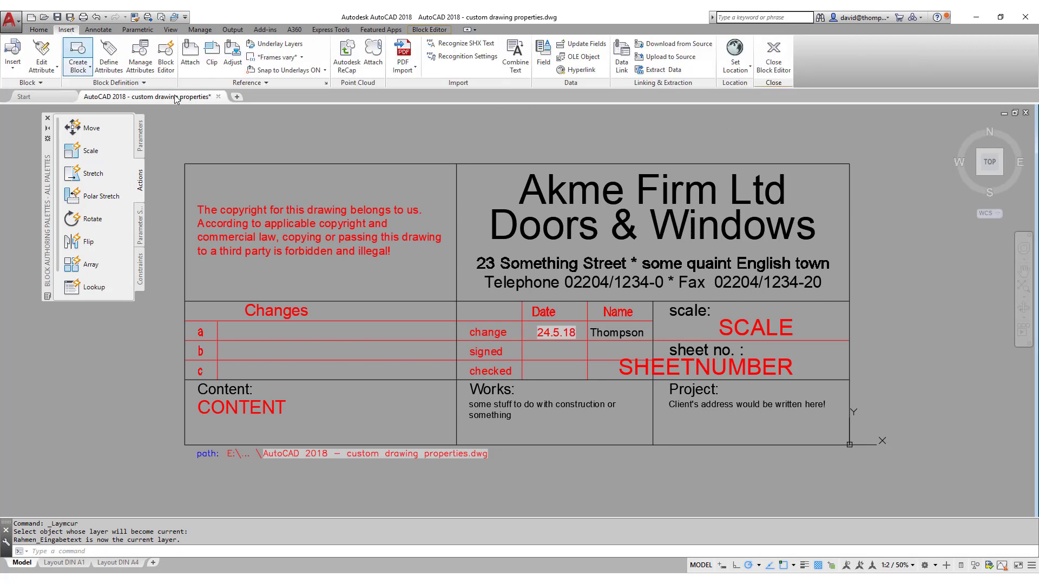
click(543, 54)
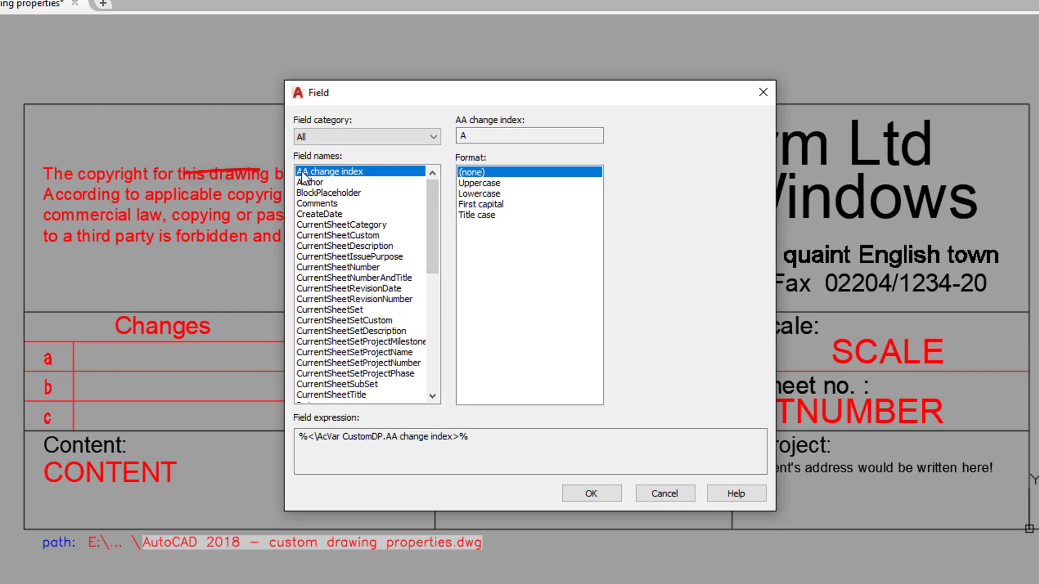
scroll(422, 281, down, 9)
drag(435, 320, 437, 194)
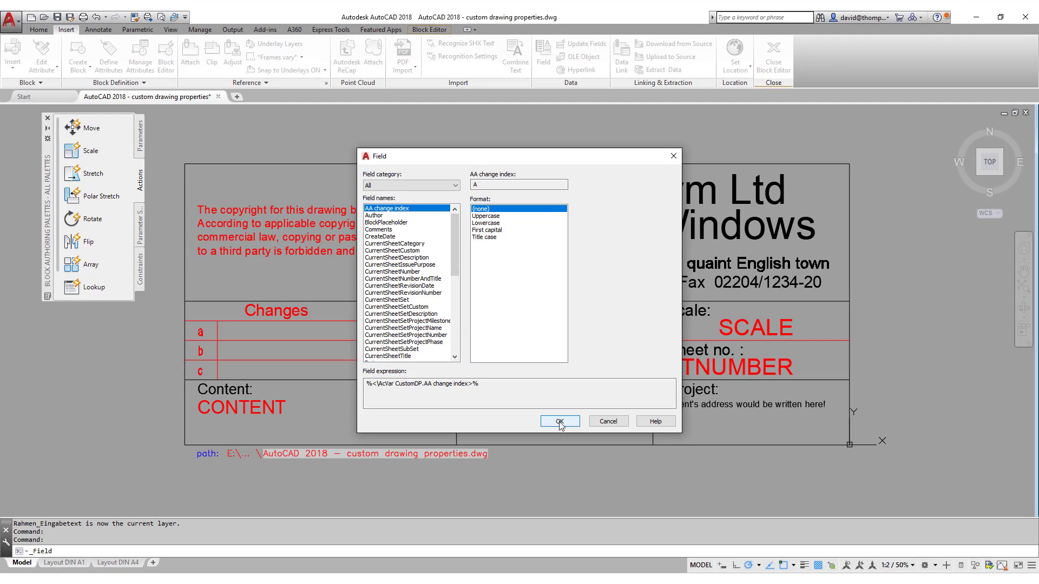
click(559, 422)
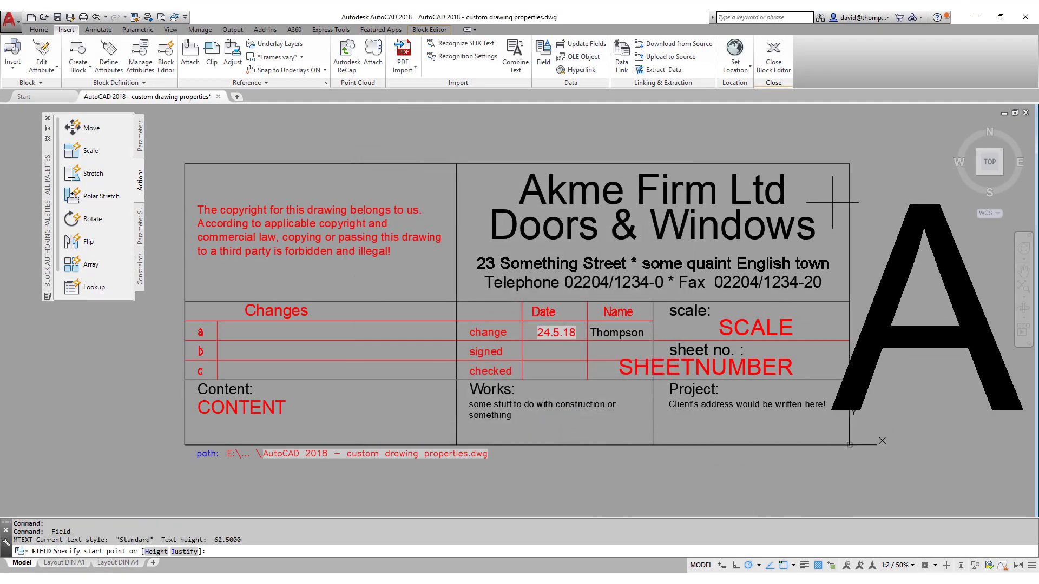
Place the A field text and move it just right of the title block frame.
click(653, 195)
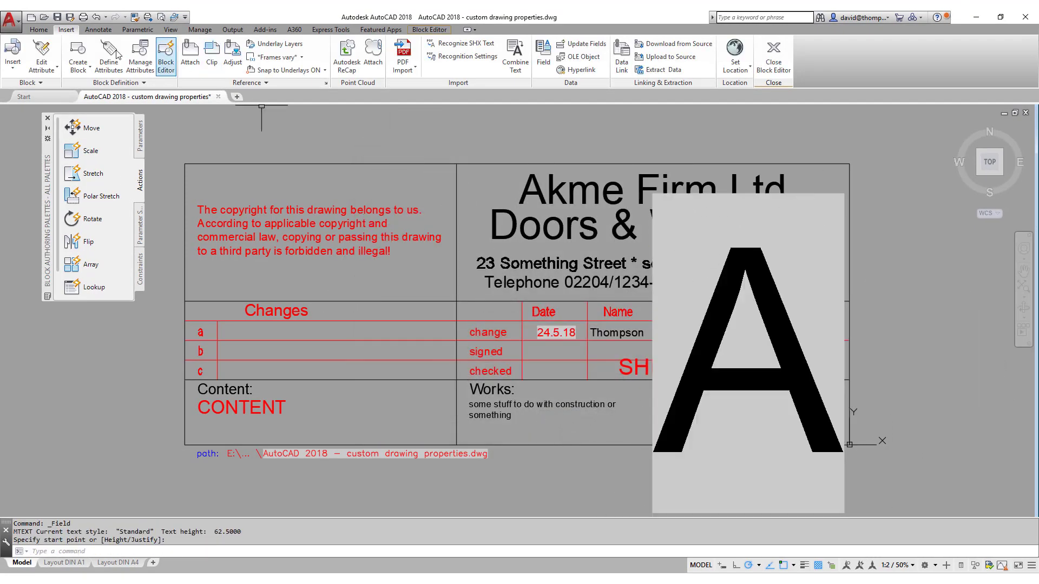
click(42, 30)
click(142, 44)
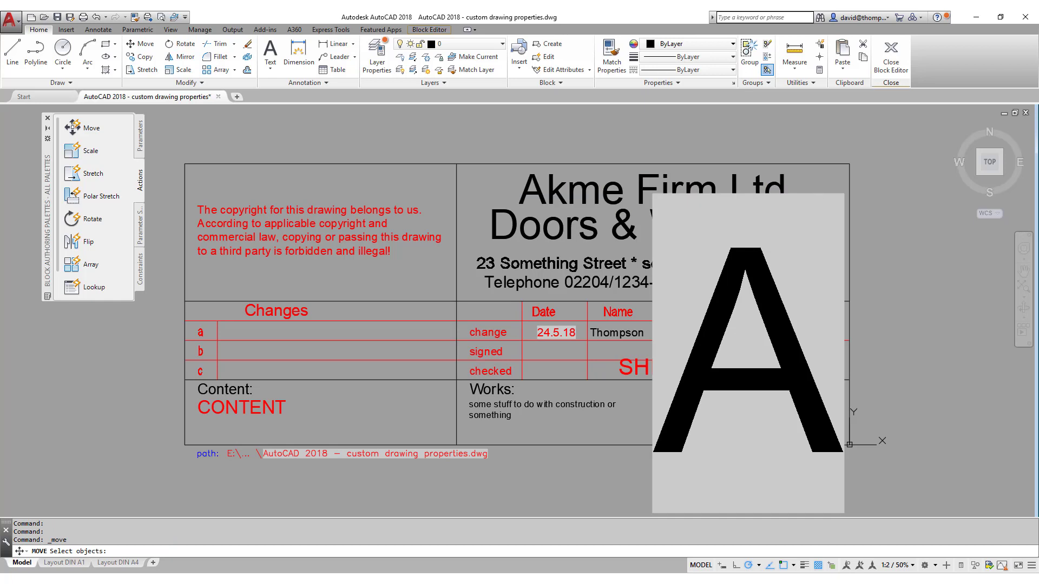
click(818, 195)
key(Return)
click(817, 183)
scroll(777, 214, down, 2)
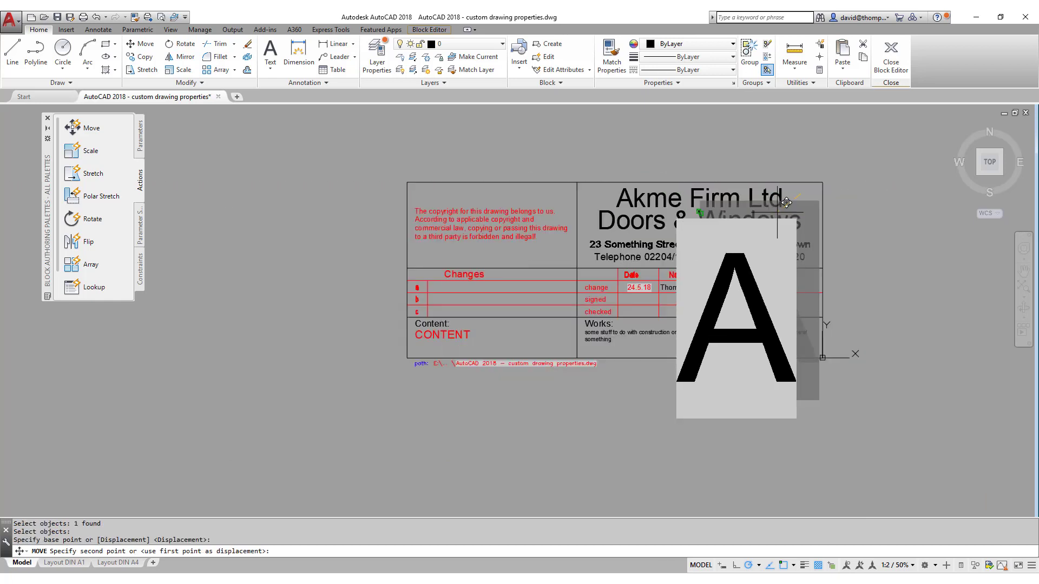
click(947, 168)
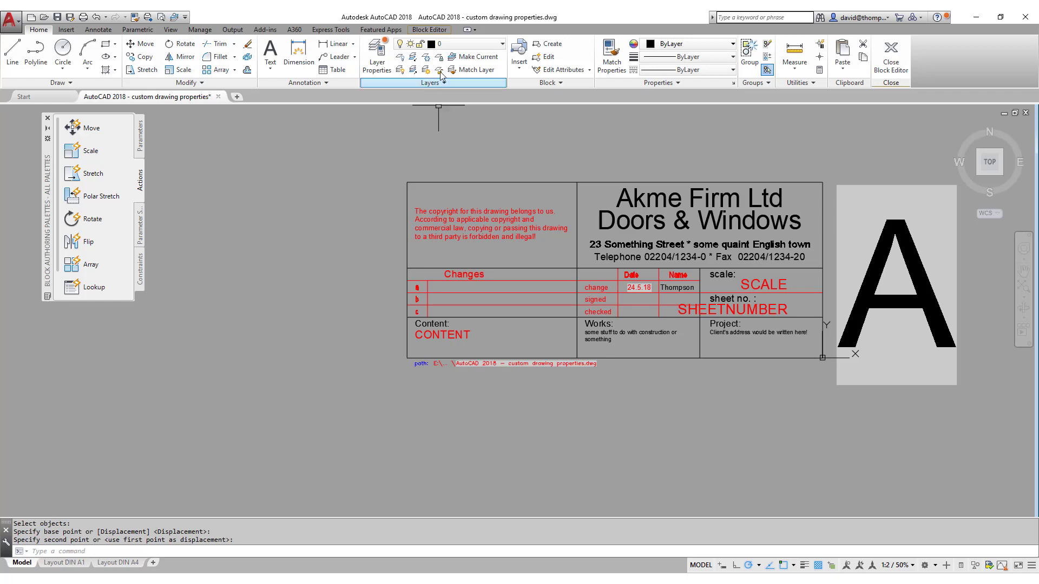
Copy SHEETNUMBER's red text style onto the A and move it just after SHEETNUMBER.
click(611, 54)
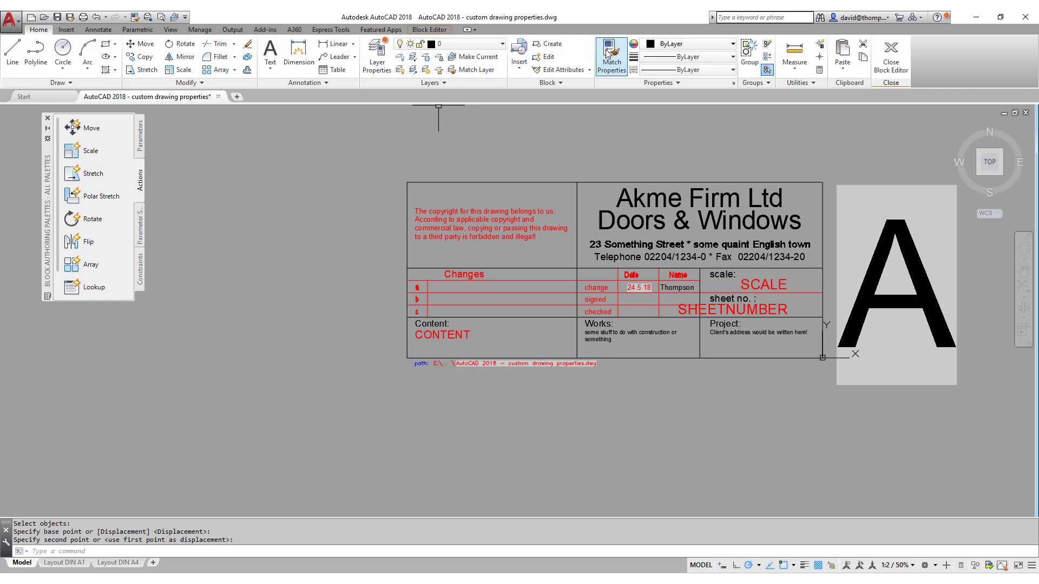
click(838, 289)
click(141, 44)
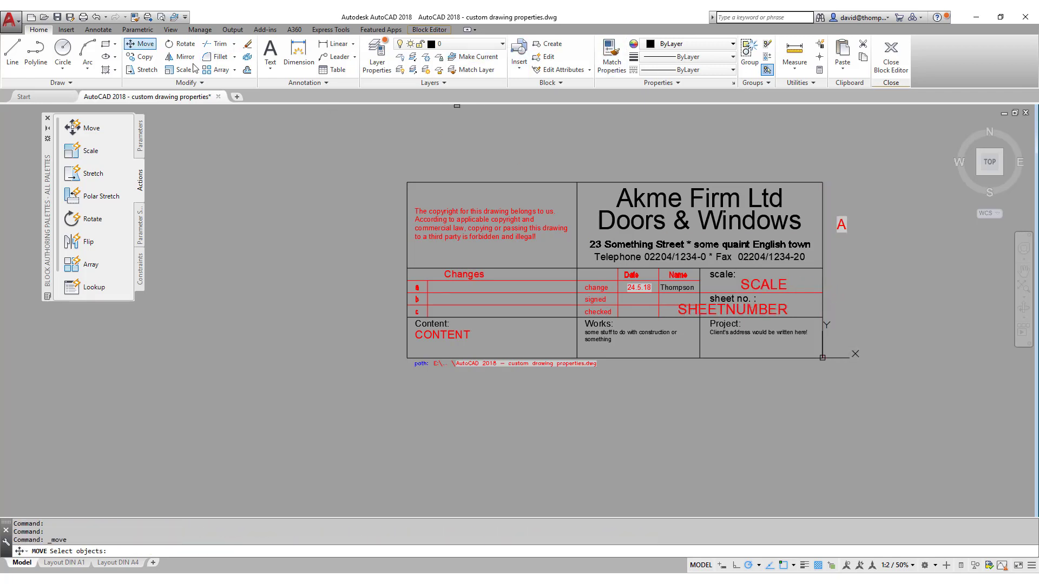
click(841, 225)
key(Return)
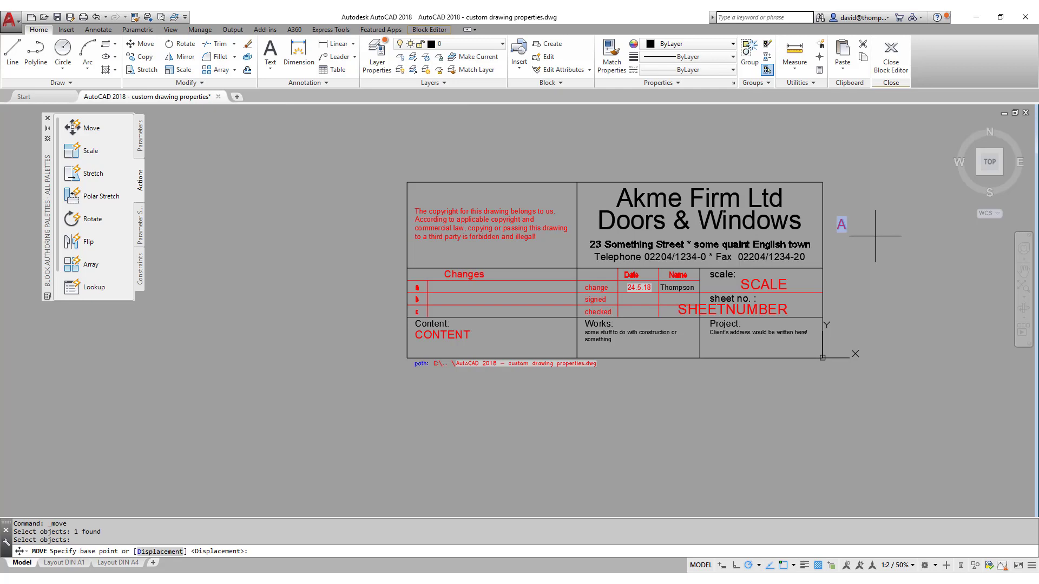
scroll(866, 245, up, 4)
click(798, 200)
click(678, 413)
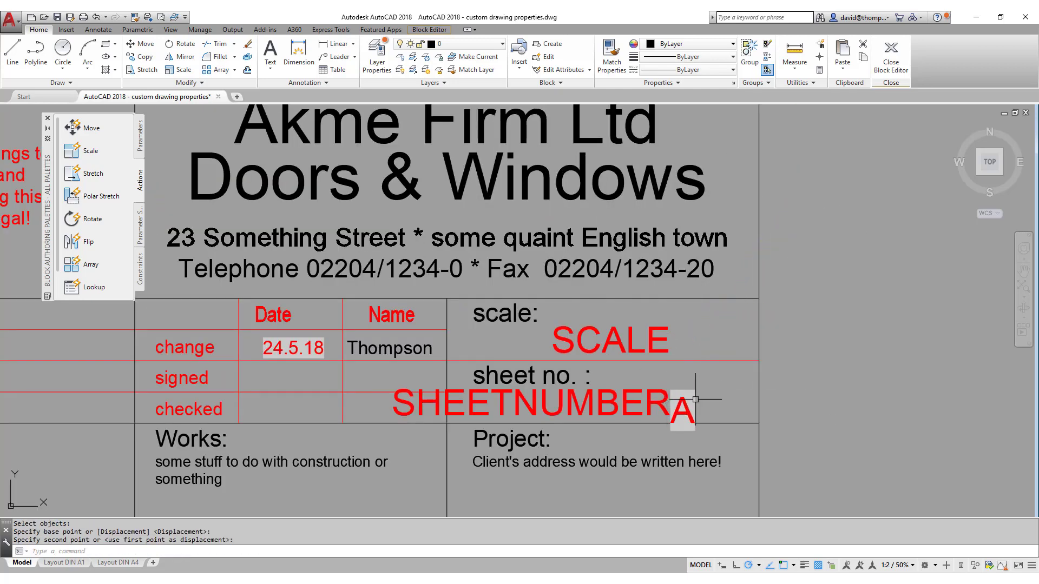
Move the A up in line with the SHEETNUMBER row.
click(142, 44)
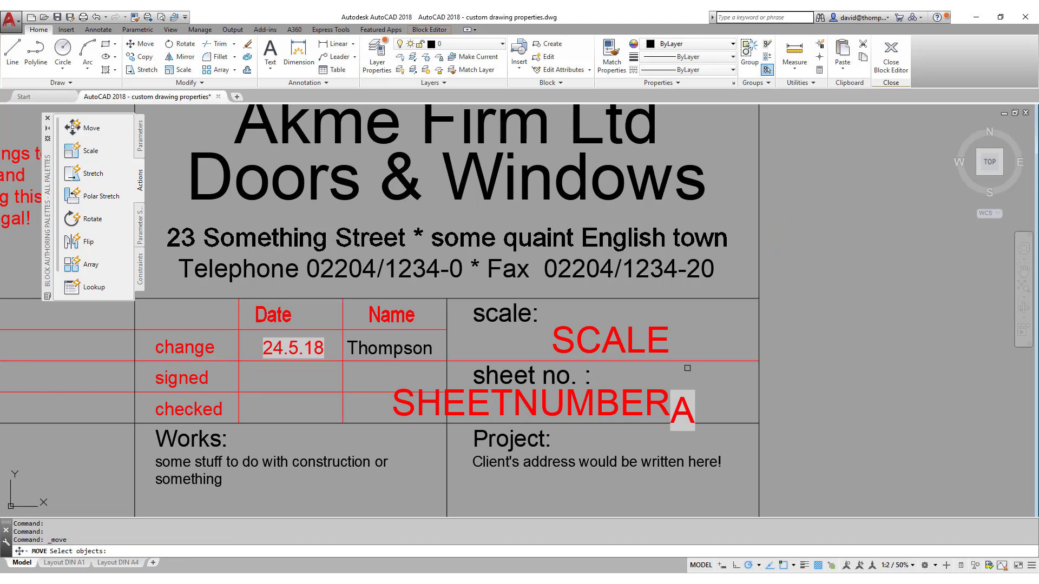
click(682, 389)
key(Return)
scroll(689, 420, up, 6)
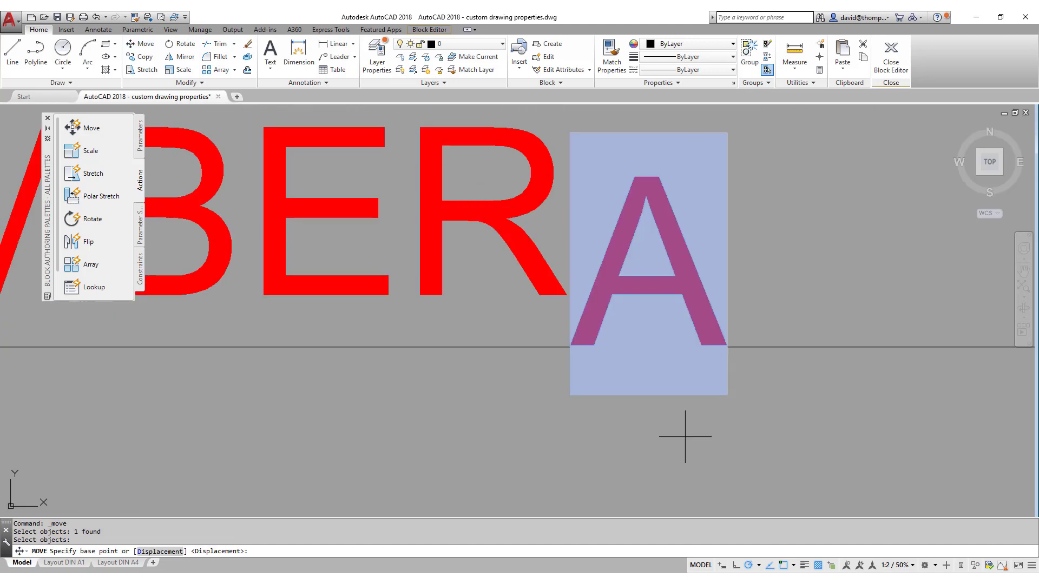
click(535, 428)
click(533, 378)
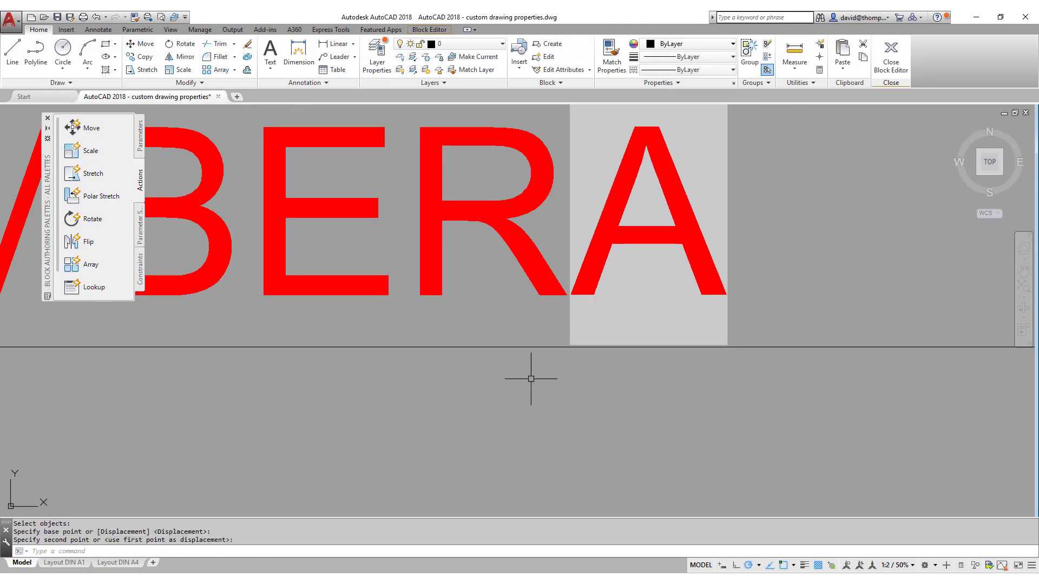
Shift the A slightly to the right.
click(142, 44)
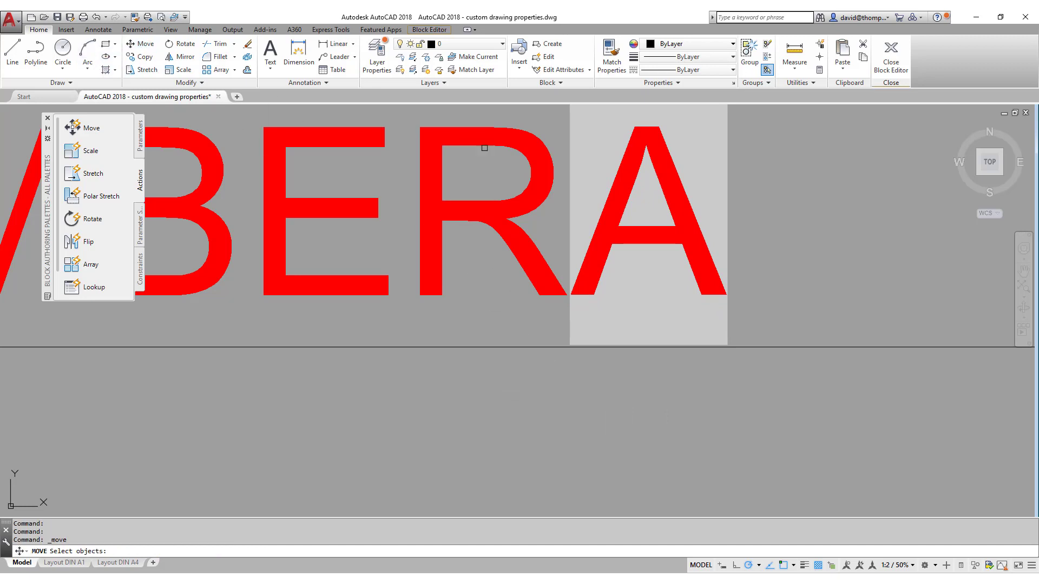
click(777, 196)
click(701, 223)
key(Return)
click(765, 250)
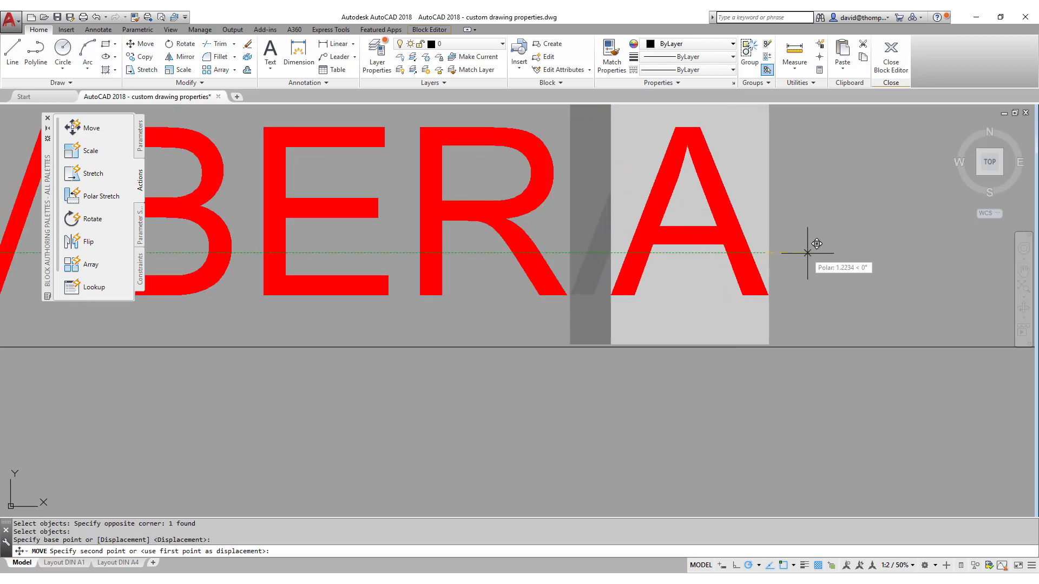
click(819, 252)
Check the A text's Justify setting in the Properties palette.
click(807, 251)
click(750, 275)
right_click(748, 280)
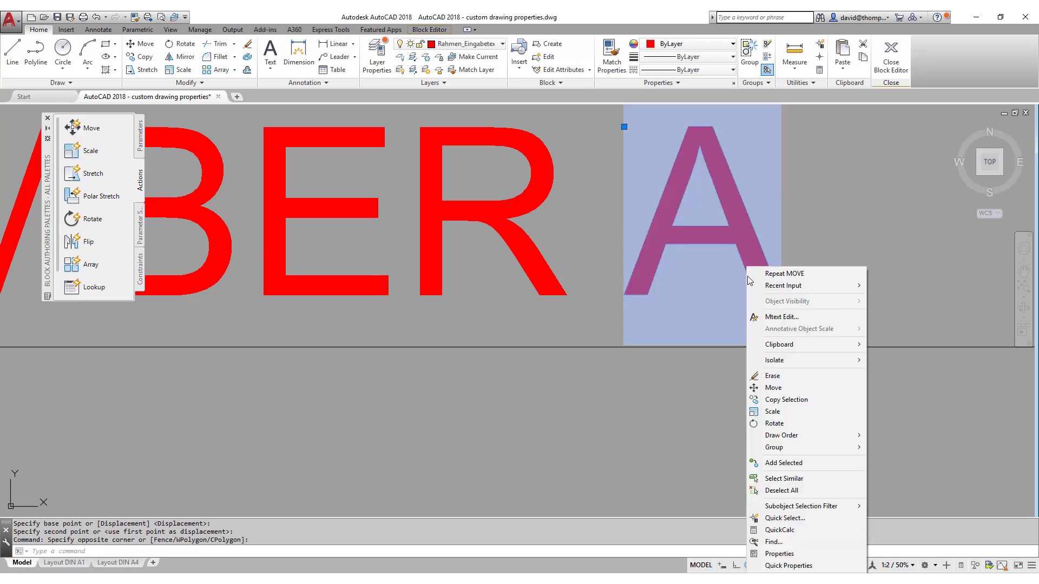
click(778, 553)
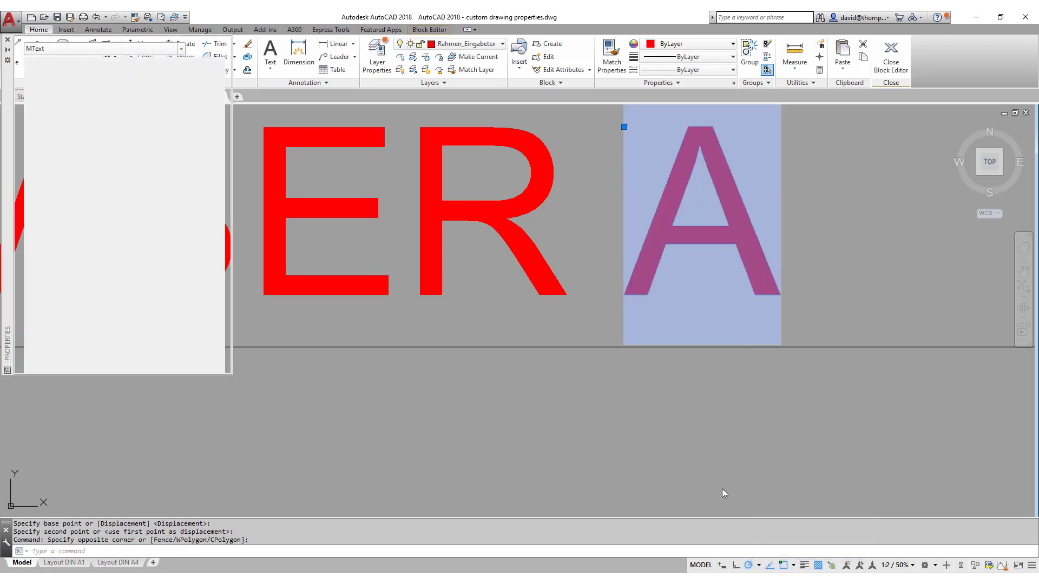
click(219, 225)
click(220, 222)
Close the Block Editor, saving changes to Sheet Title large so the sheet number reads 1.1 A.
key(Escape)
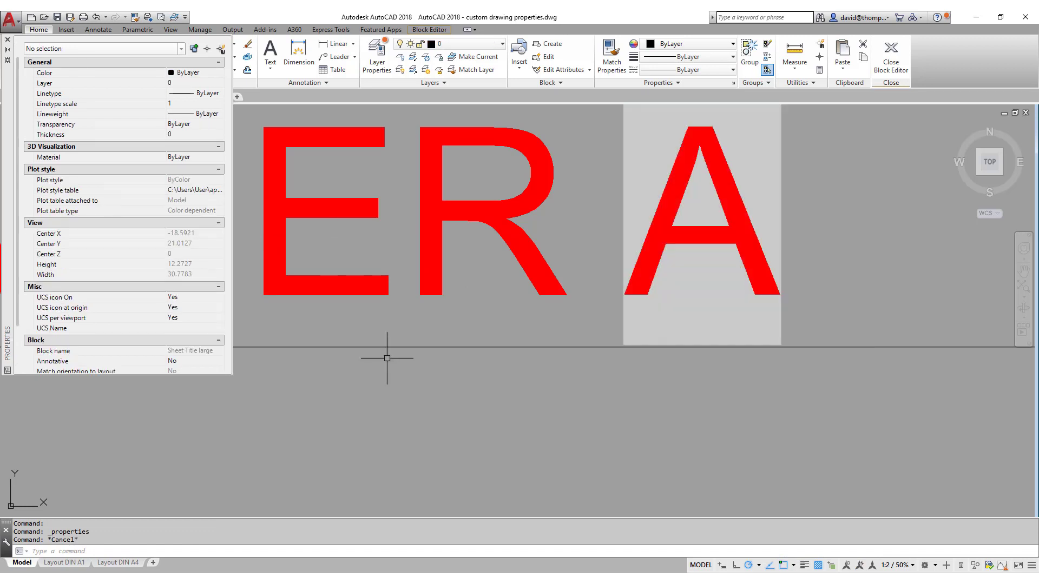
click(890, 61)
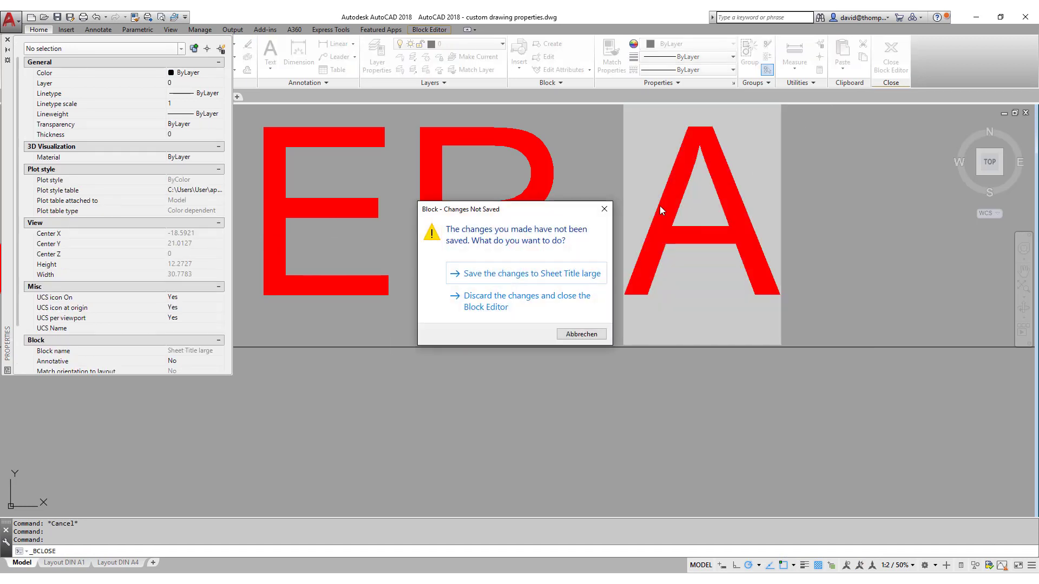
click(524, 275)
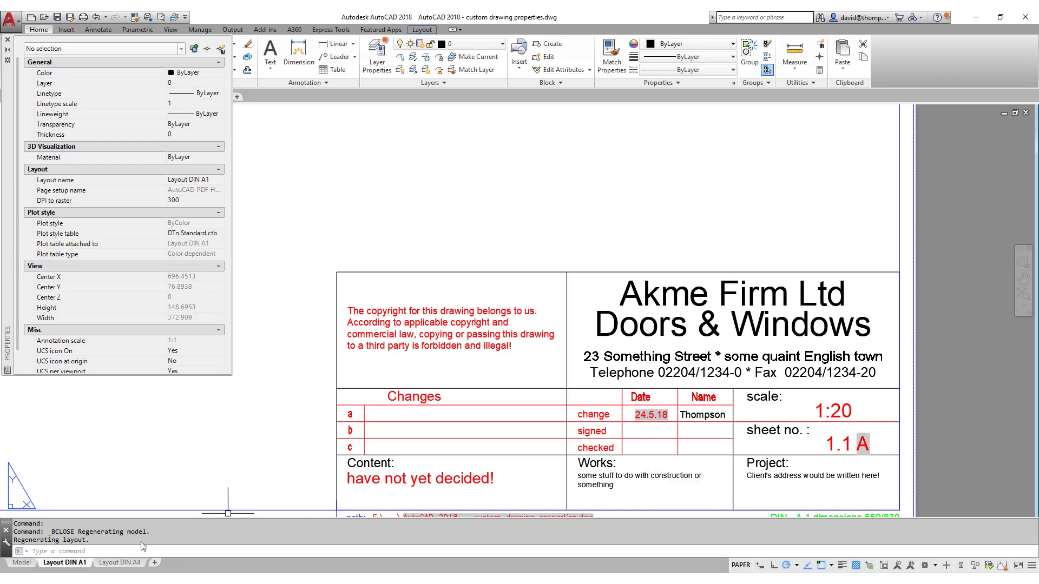
On Layout DIN A4, open the Rahmen DIN A4 title block in the Block Editor.
click(117, 563)
click(385, 389)
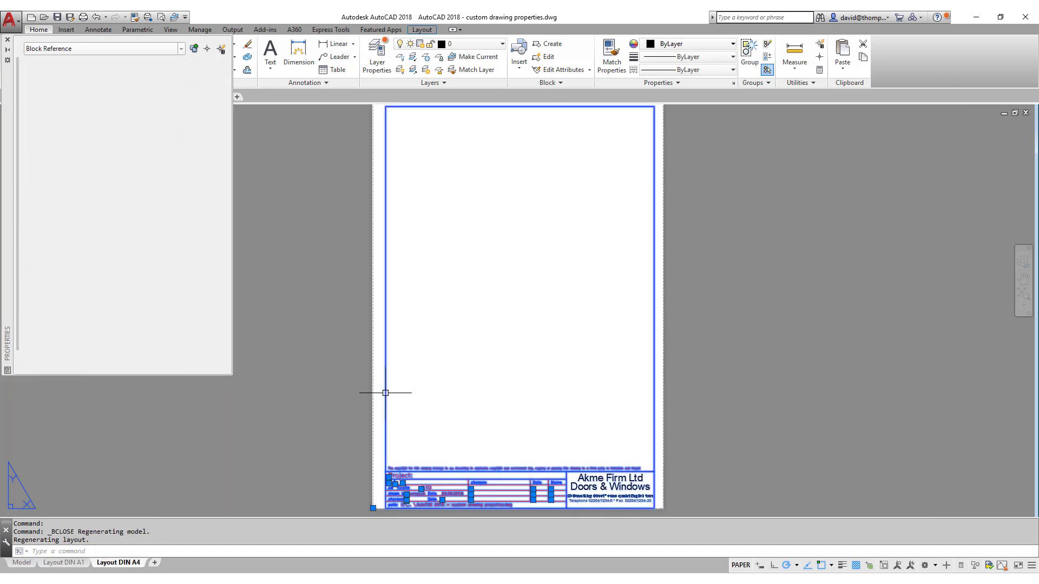
right_click(430, 363)
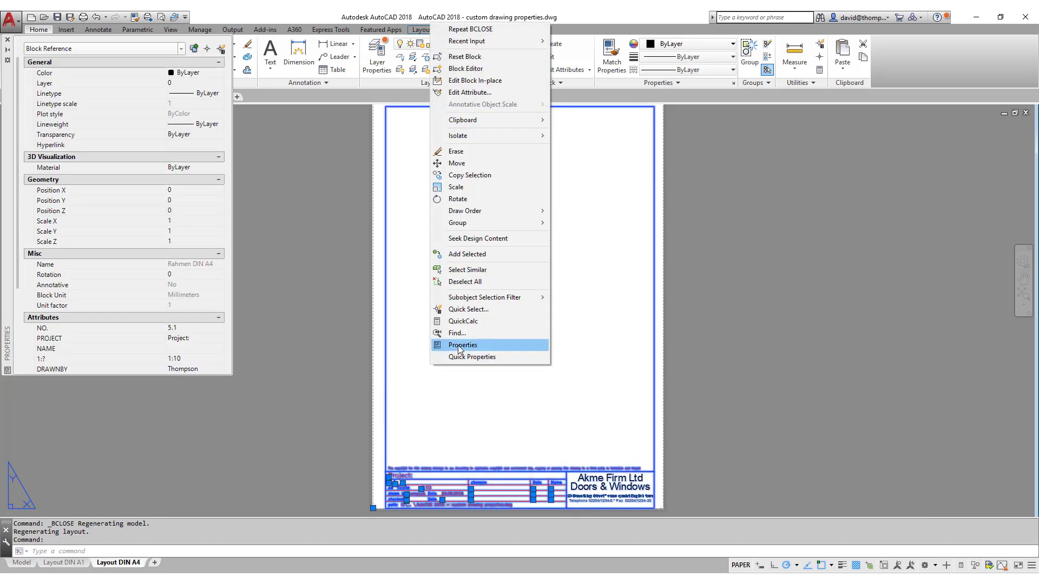
click(468, 69)
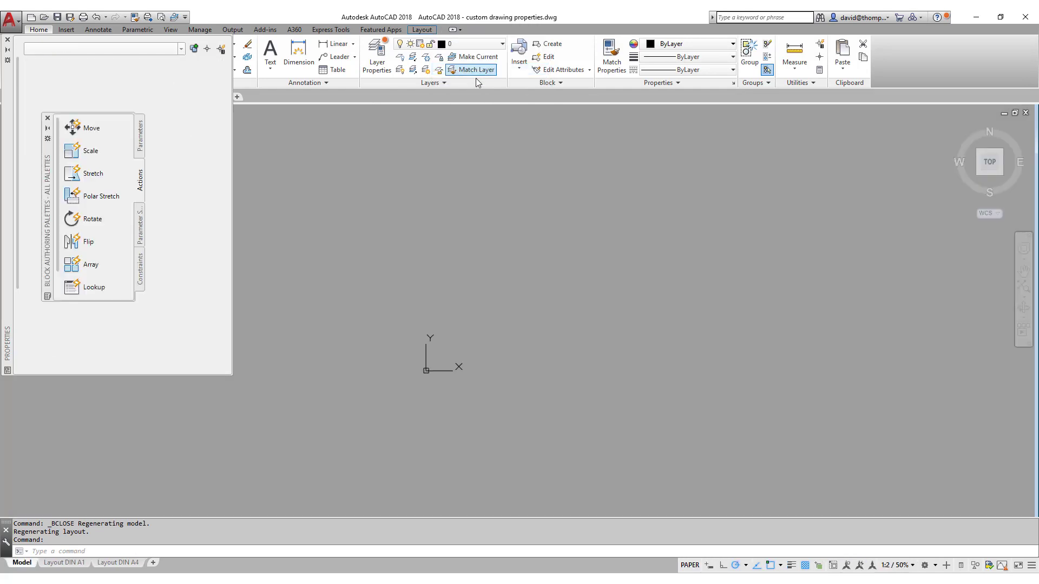
Zoom to the project and NO. TITLE rows and close the authoring palettes and Properties panel.
scroll(426, 451, up, 10)
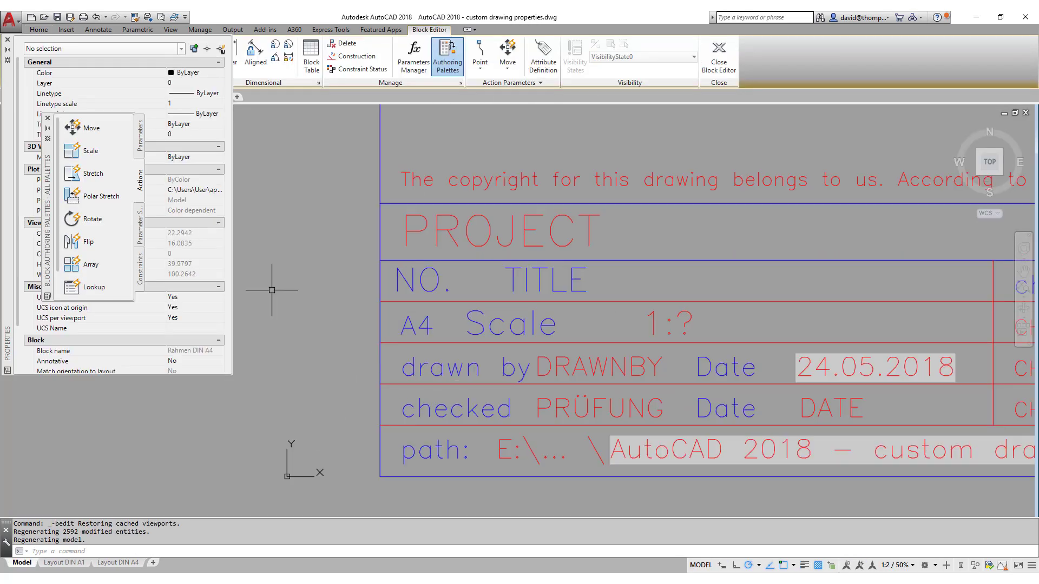
click(48, 118)
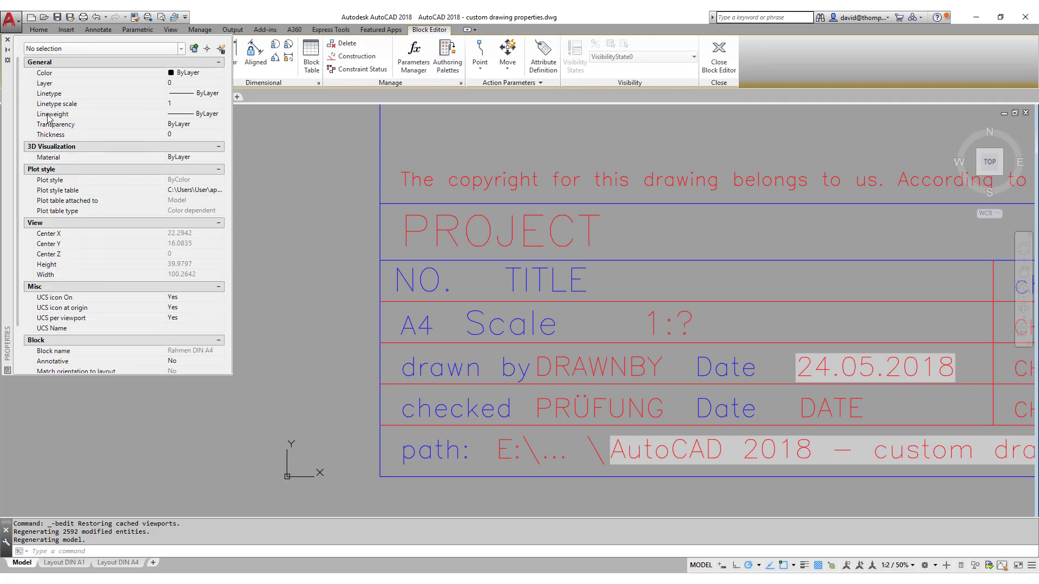
click(8, 42)
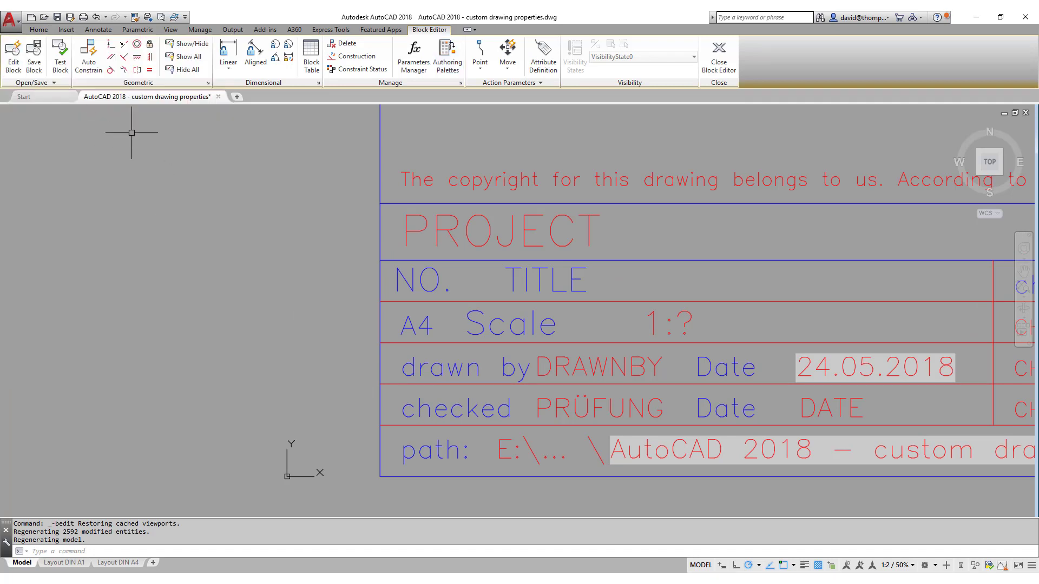
click(65, 32)
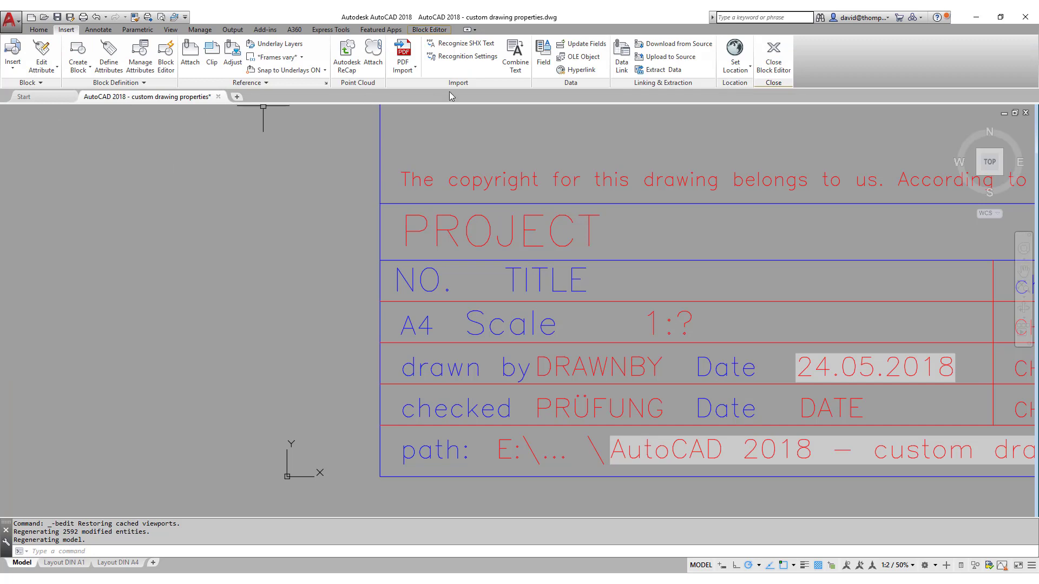
Insert the AA change index field and match its formatting to the NO. text.
click(544, 49)
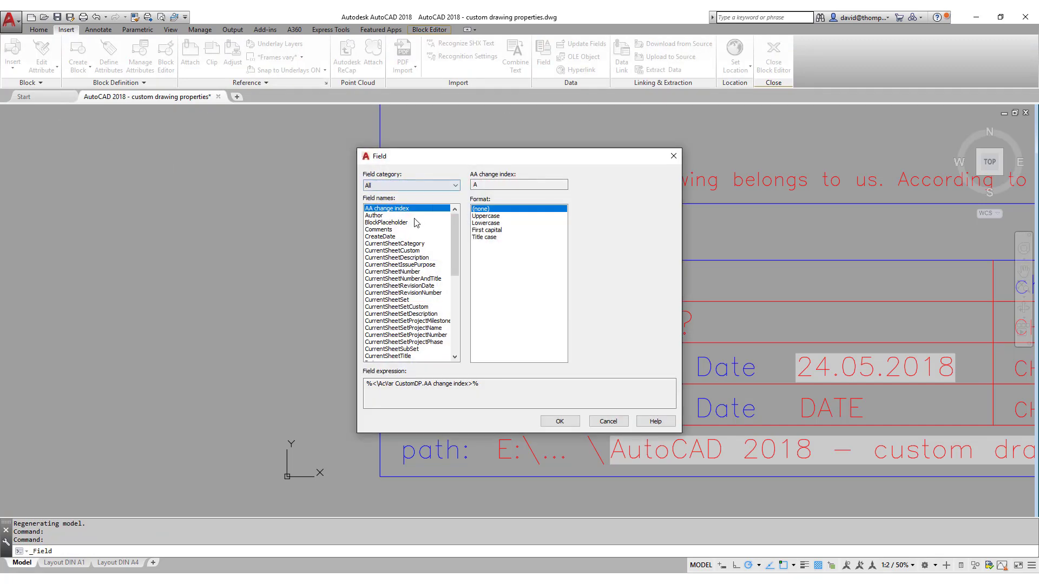
click(563, 420)
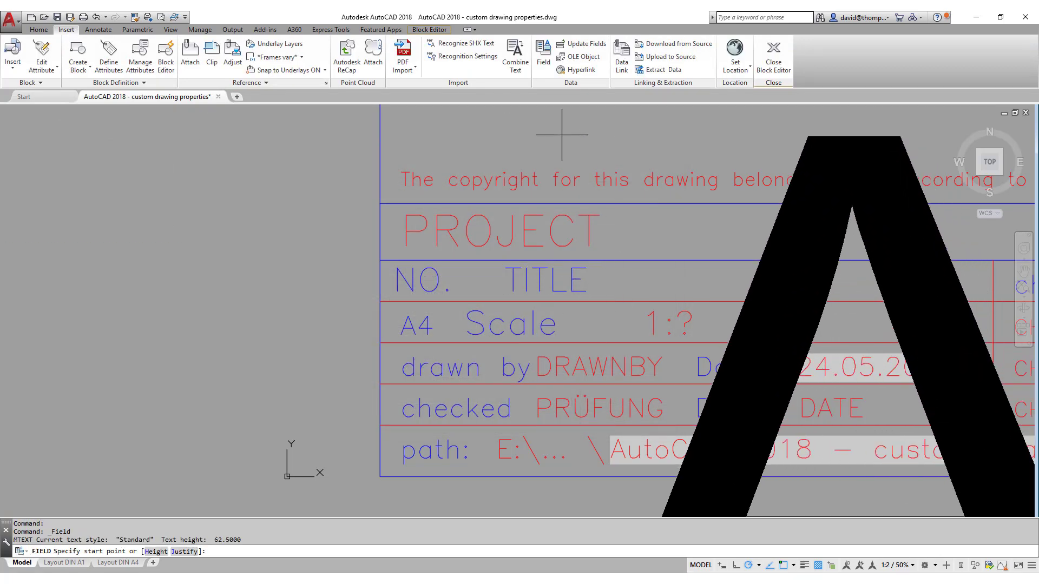
click(528, 117)
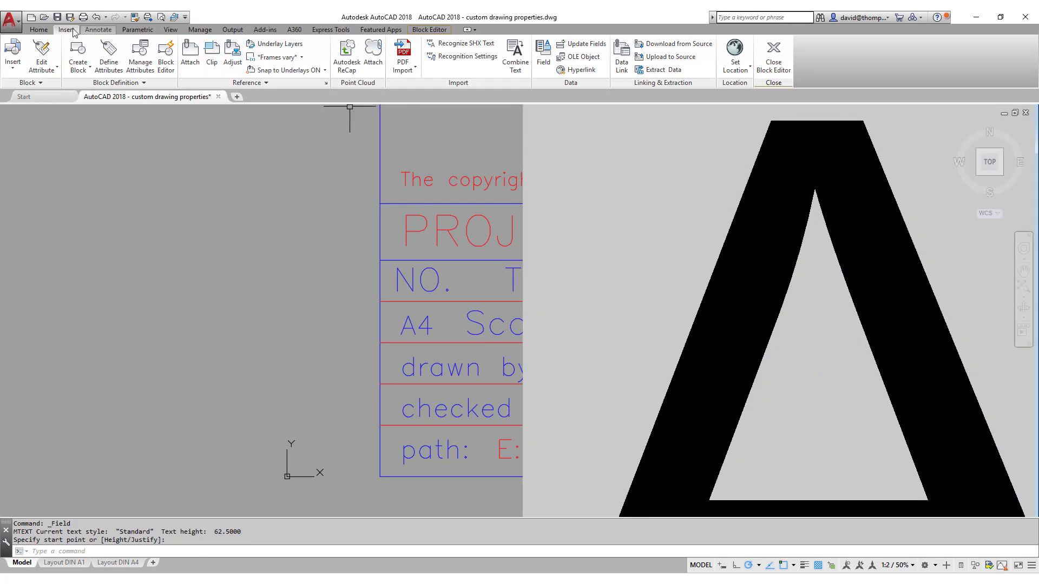
click(135, 17)
click(438, 263)
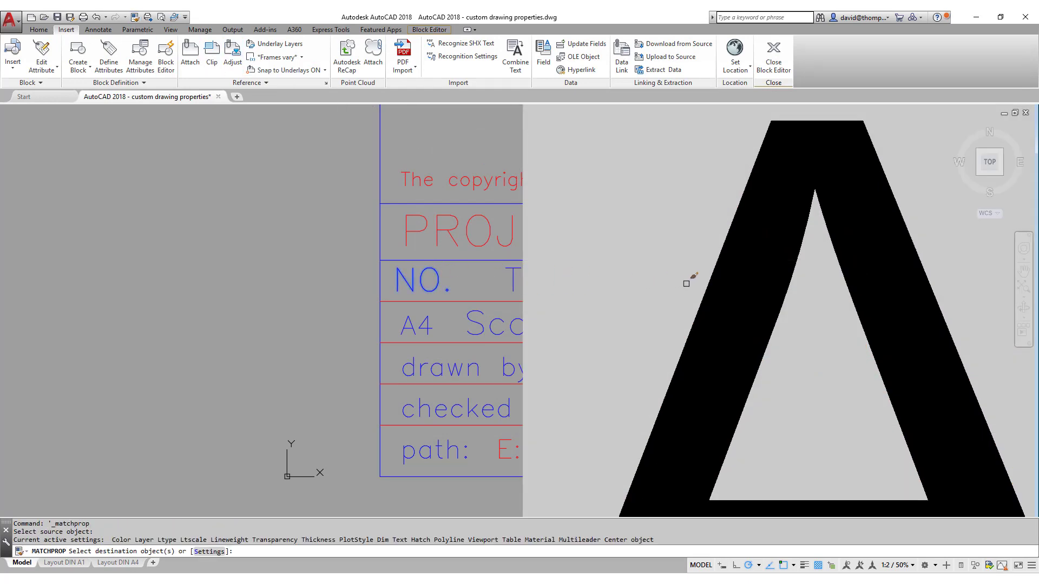
scroll(688, 284, down, 8)
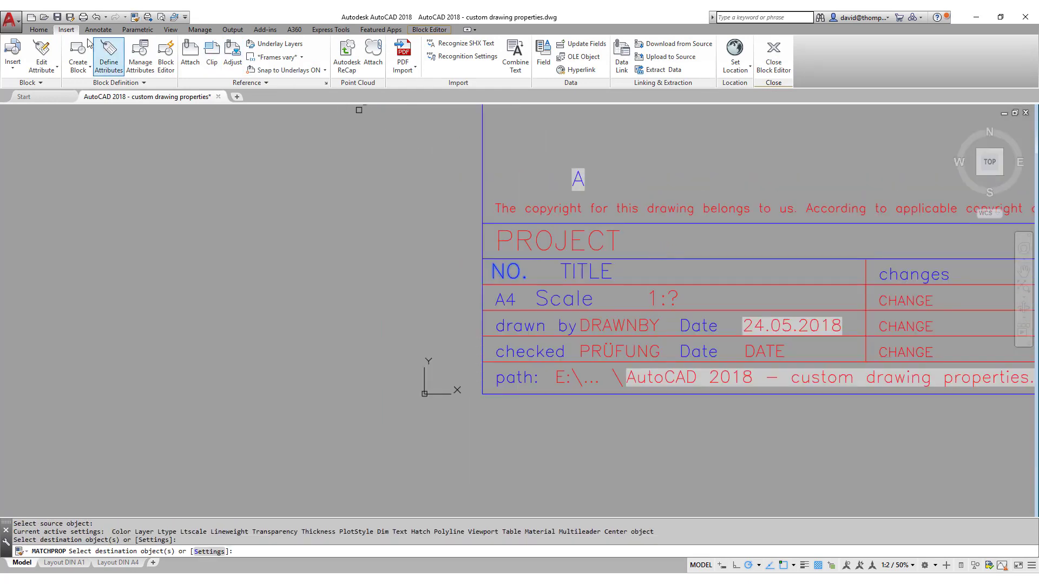
Move the A field text to right after NO.
click(39, 29)
click(141, 43)
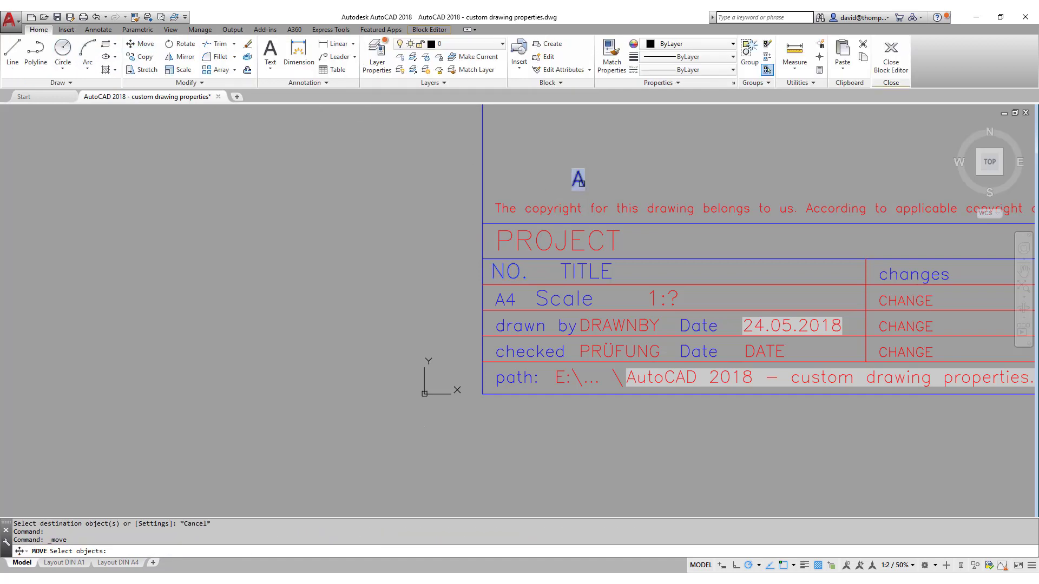
click(579, 181)
key(Return)
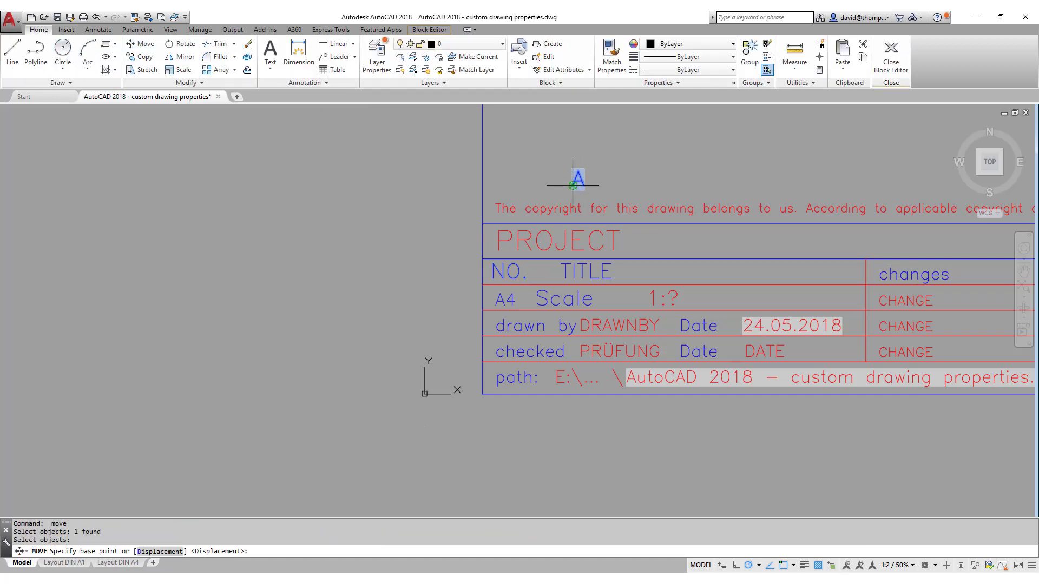
click(573, 185)
scroll(536, 273, up, 4)
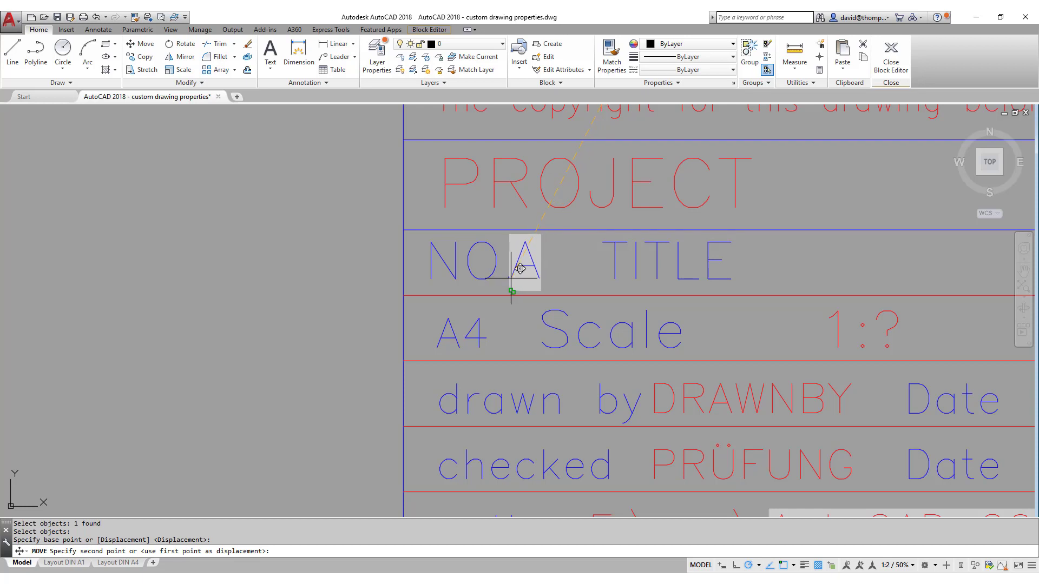
click(512, 290)
Move the A up into the NO. row.
click(141, 44)
click(542, 266)
key(Return)
scroll(532, 276, up, 5)
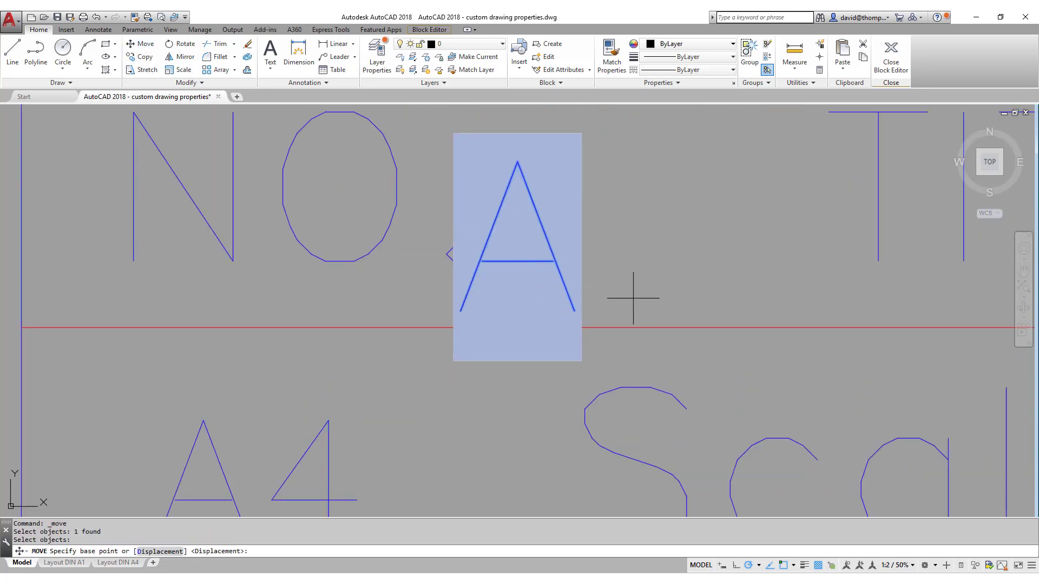
click(630, 294)
click(628, 244)
Shift the A further right, before TITLE.
key(Return)
click(612, 241)
click(561, 268)
key(Return)
click(601, 279)
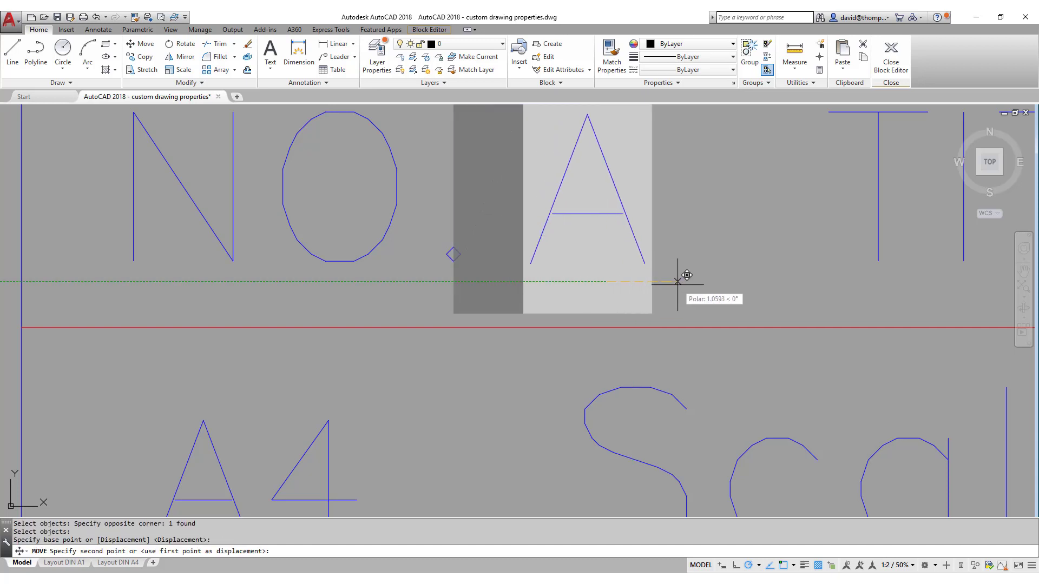
click(675, 284)
key(Escape)
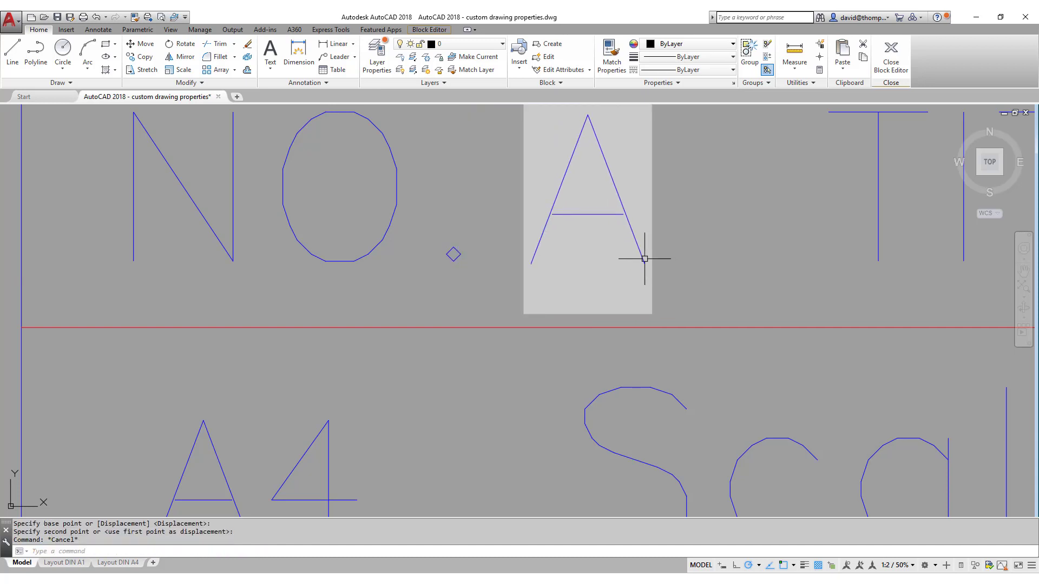
Review the A's properties, then zoom to fit the whole title block.
click(643, 260)
right_click(643, 259)
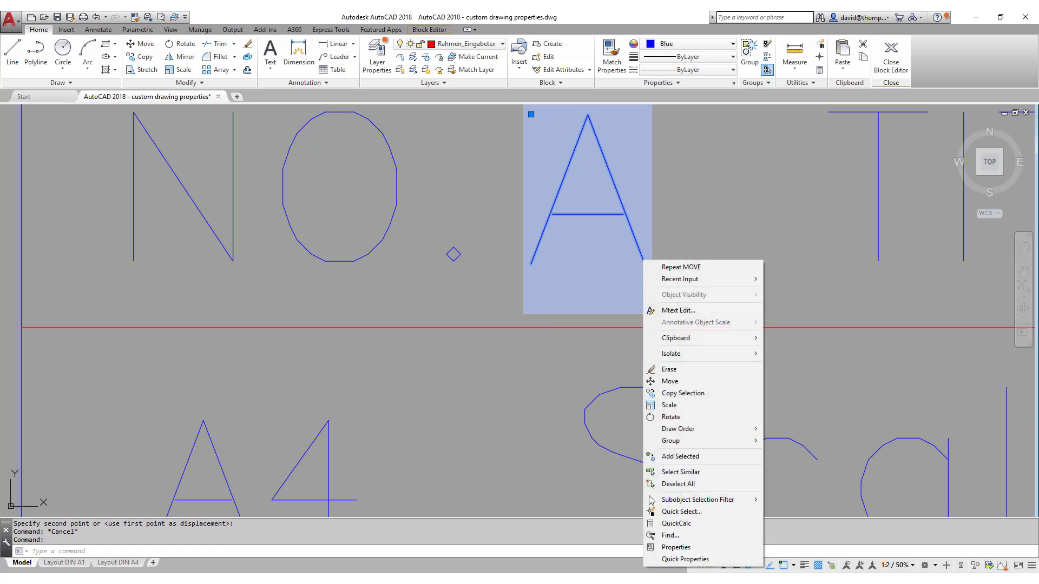
click(671, 551)
key(Escape)
key(ctrl+1)
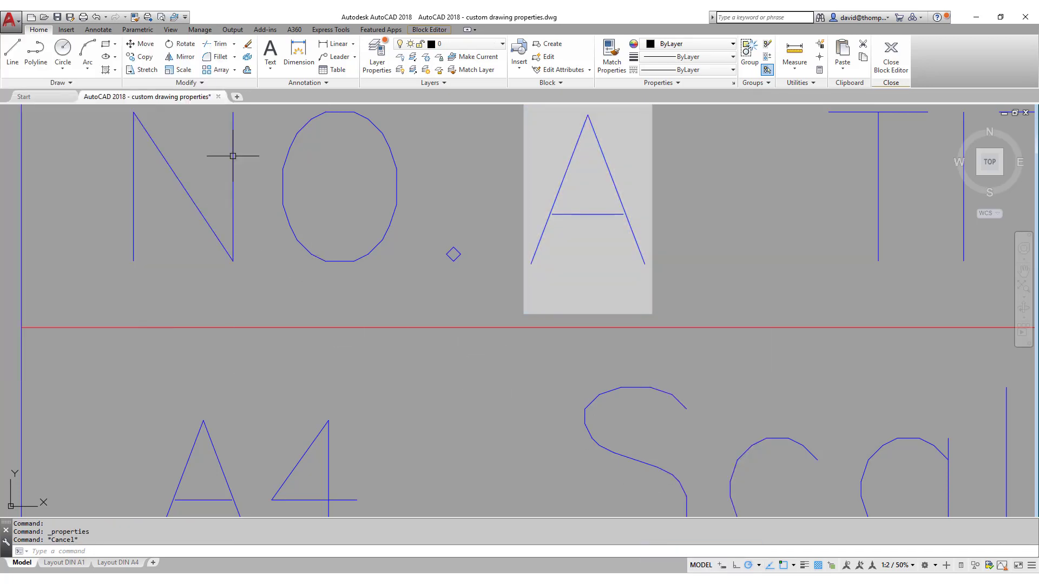
middle_click(429, 297)
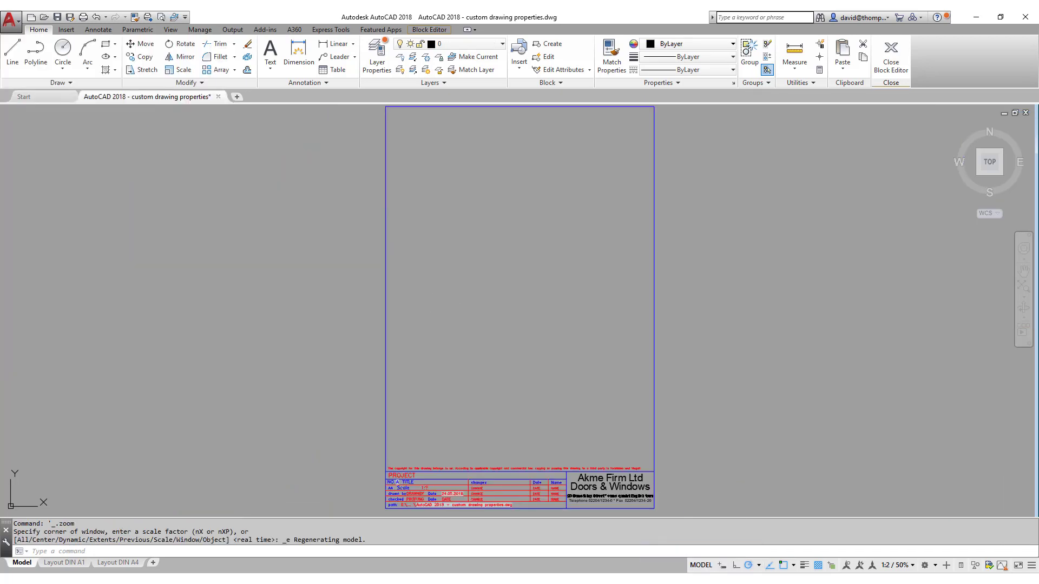
Close the Block Editor saving changes to Rahmen DIN A4, then zoom in on the 5.1A number.
click(890, 54)
click(509, 274)
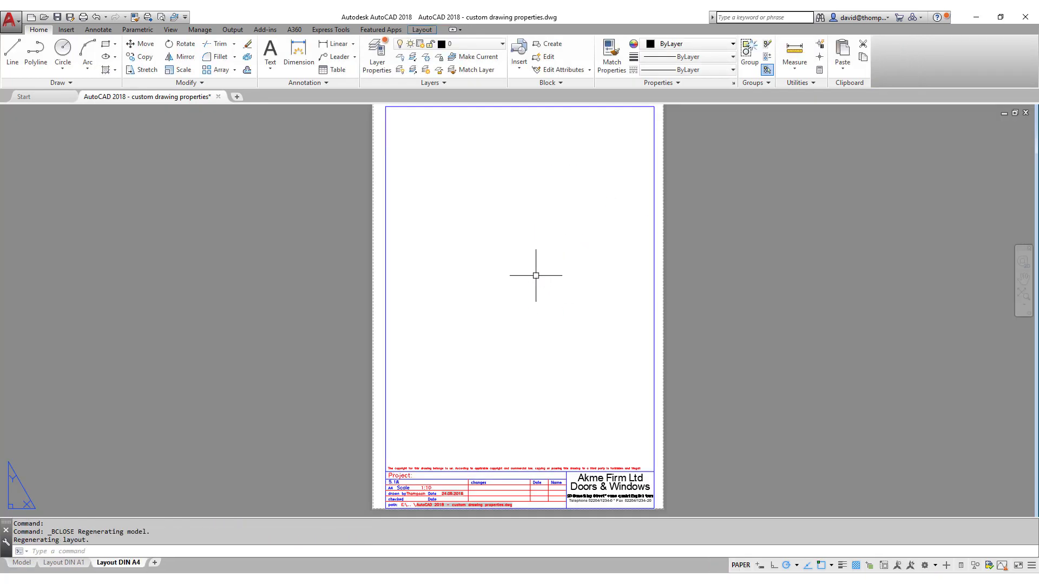
scroll(476, 481, up, 5)
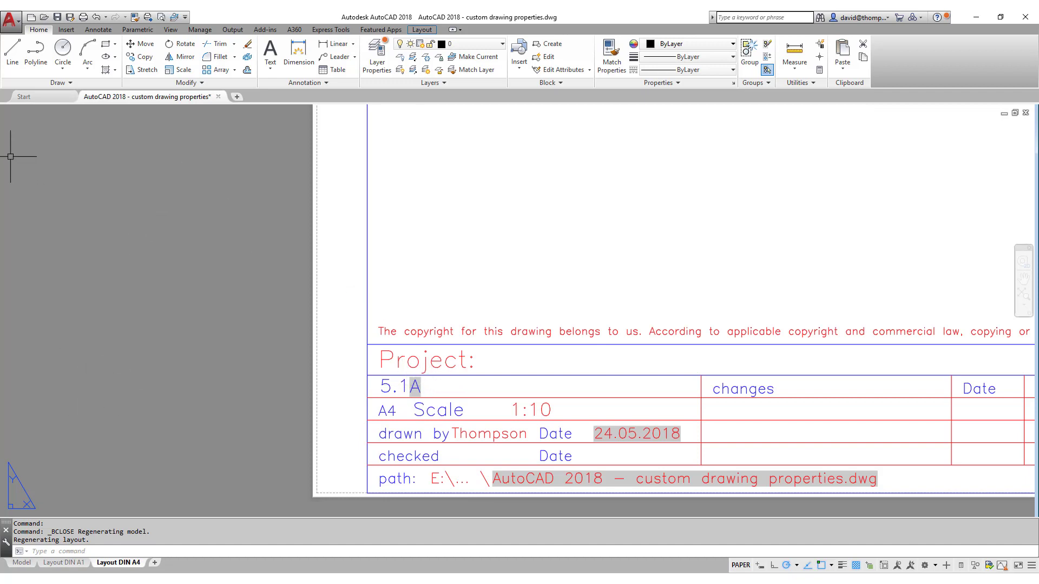
Empty the AA change index value in Drawing Properties and confirm.
click(10, 21)
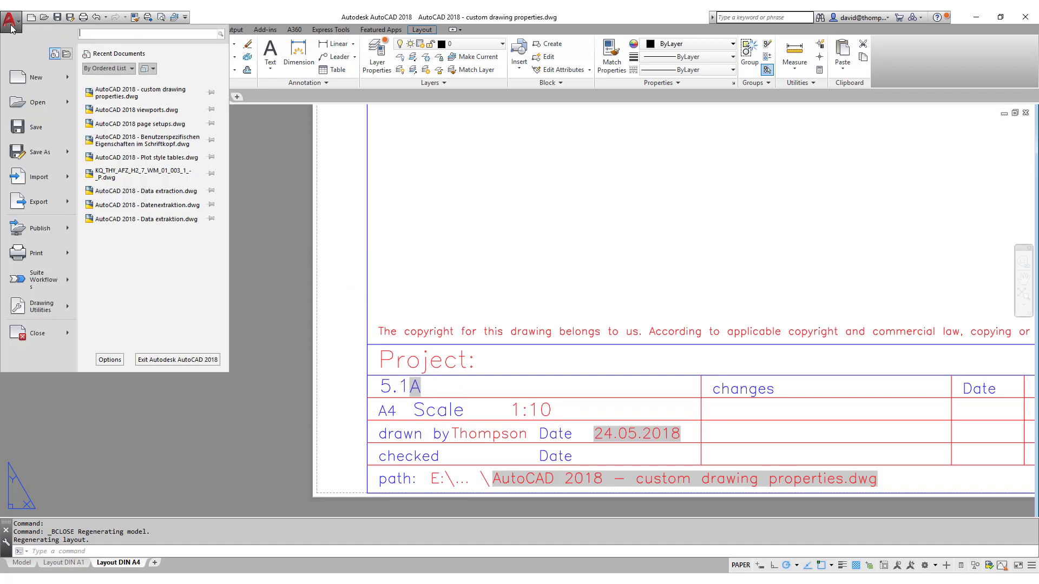
mouse_move(31, 313)
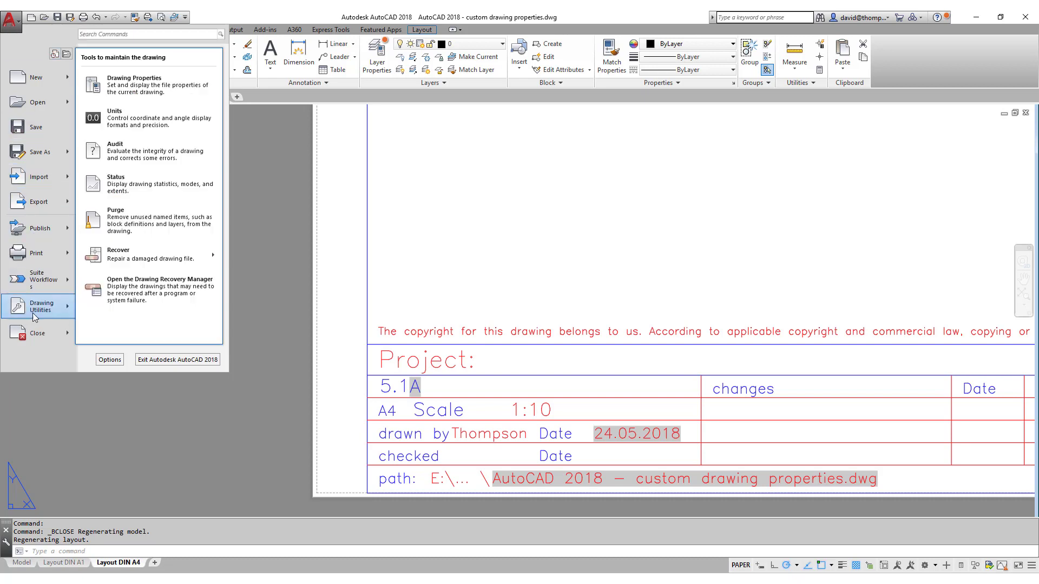
click(149, 95)
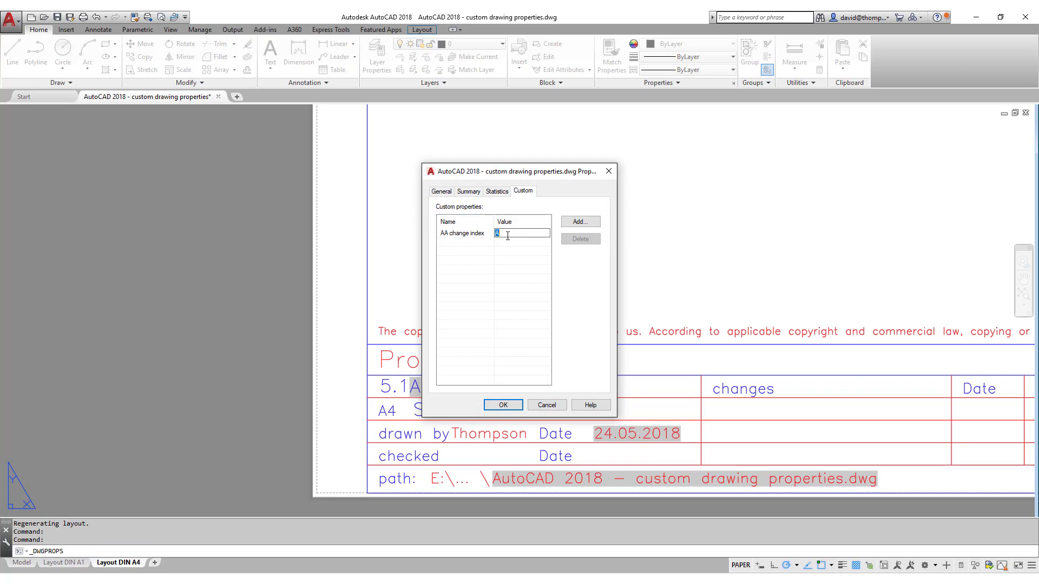
click(499, 406)
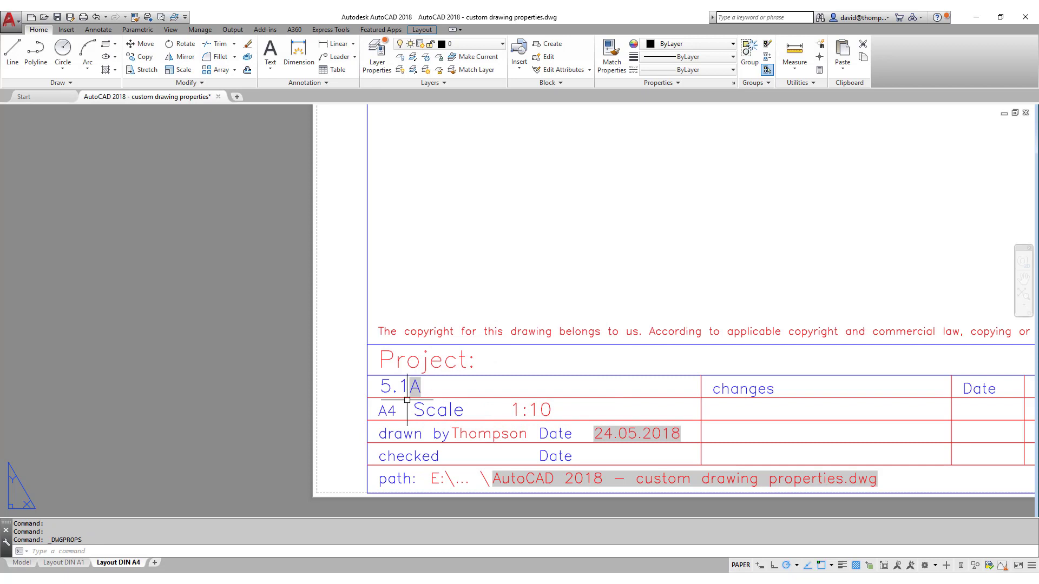
Update the A4 title block's fields so its sheet number reads 5.1.
click(66, 29)
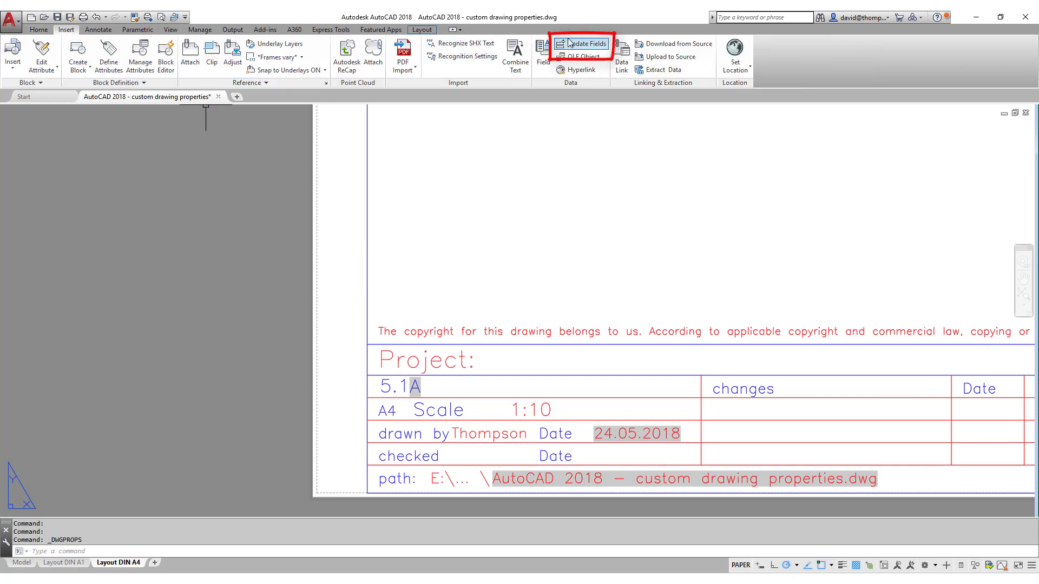
click(586, 43)
click(421, 378)
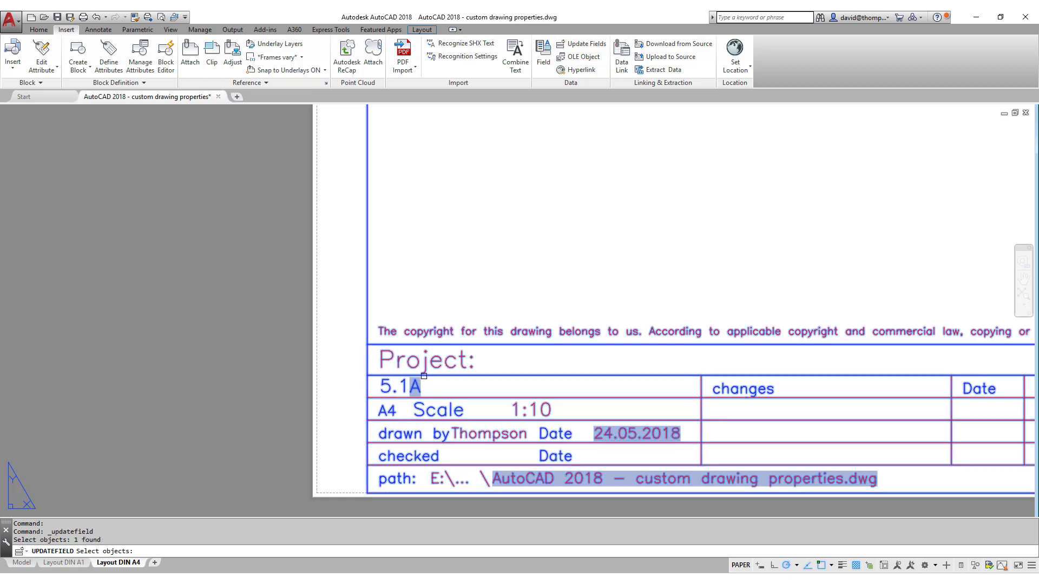
key(Return)
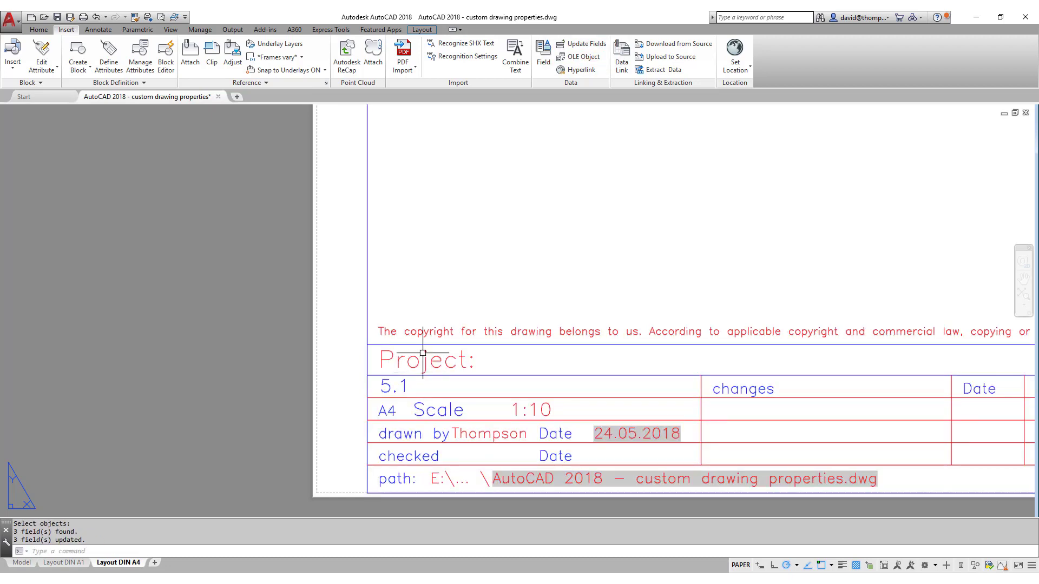
Zoom to the full A4 sheet, then switch to the DIN A1 layout and zoom extents.
middle_click(439, 367)
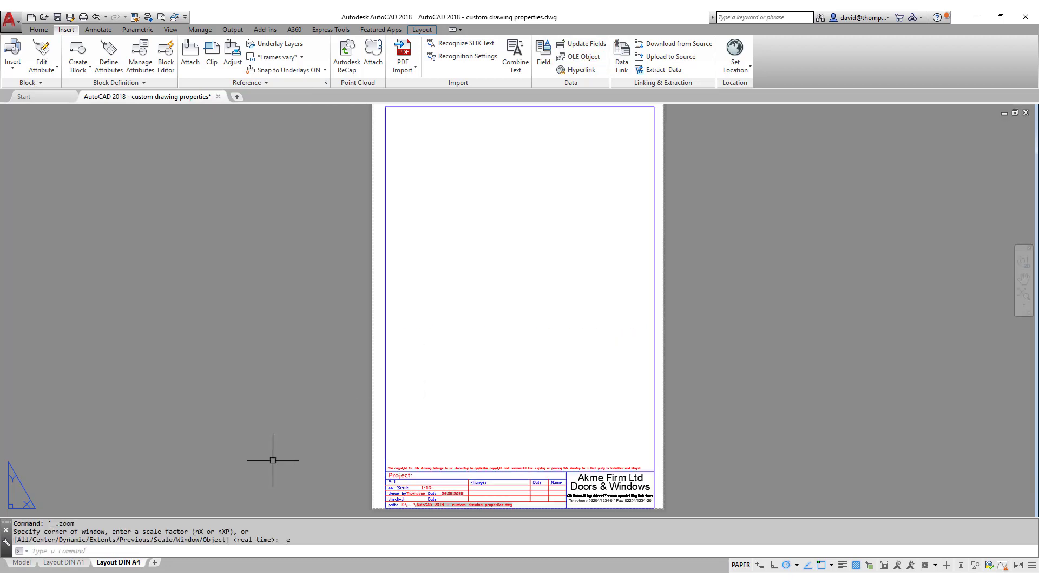
click(67, 567)
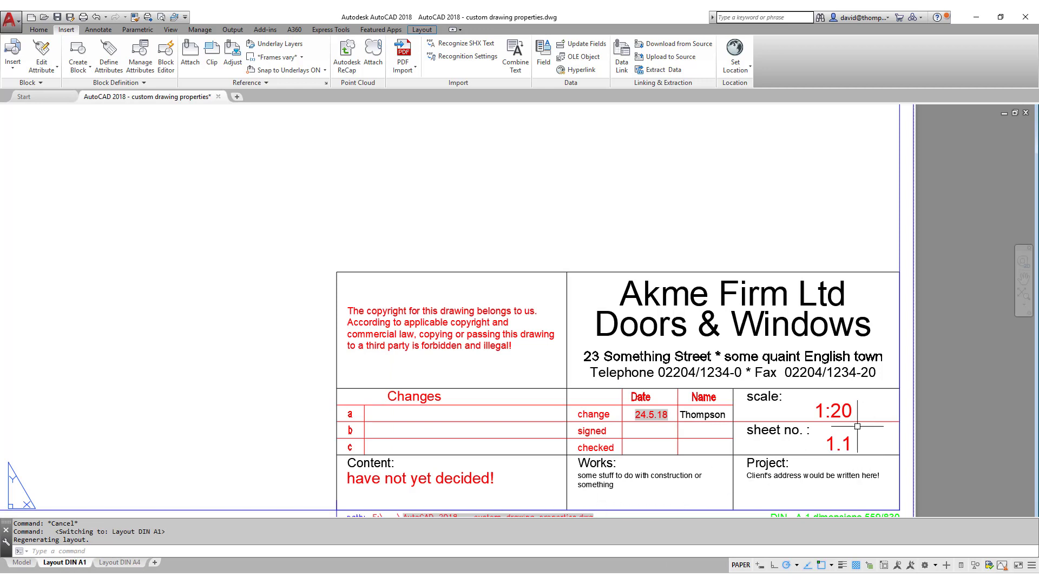
middle_click(437, 400)
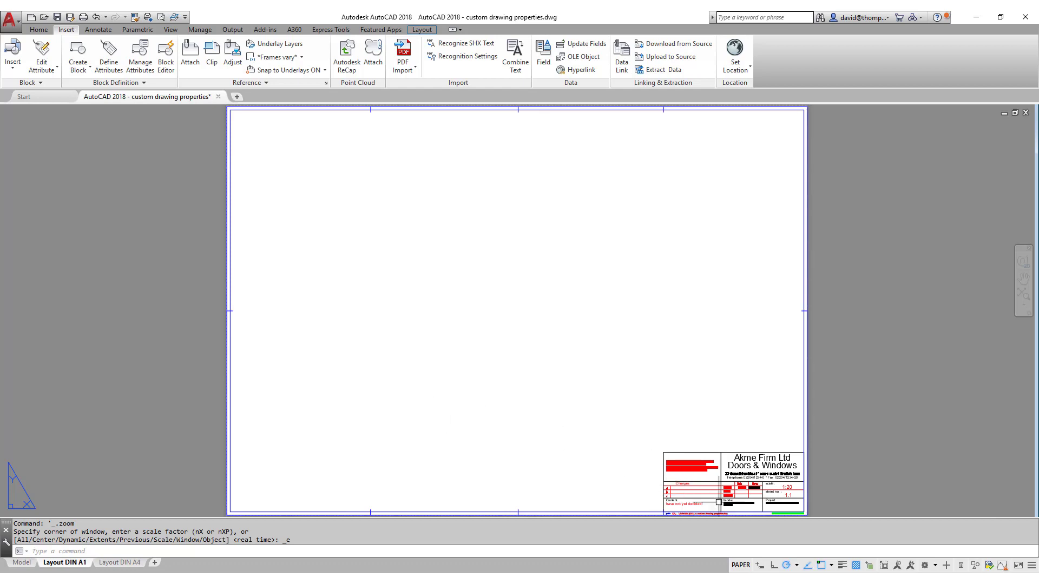
scroll(728, 490, up, 3)
scroll(708, 448, up, 3)
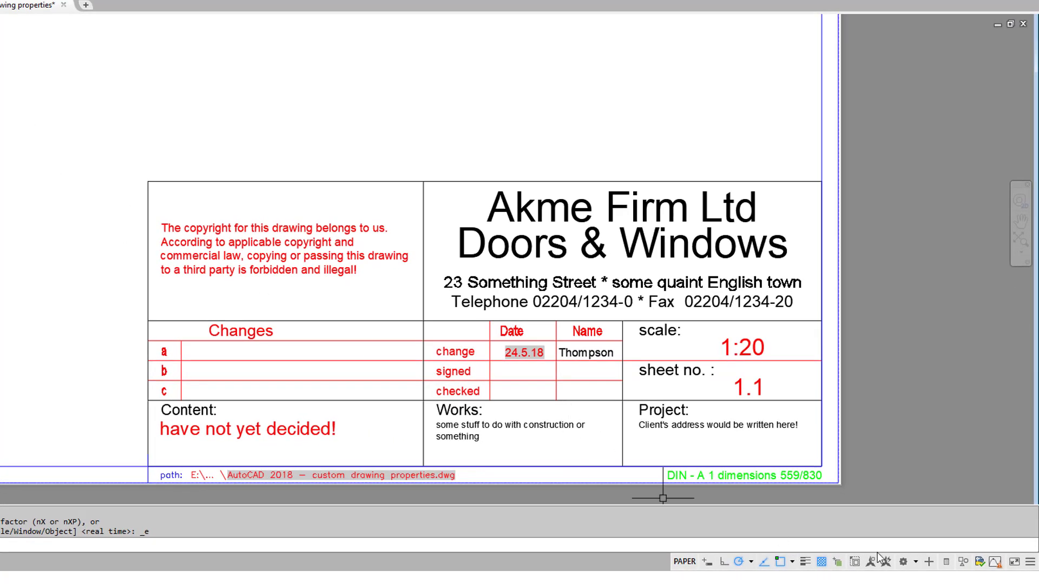
In Customize User Interface, find 'drawing' and drag Drawing Properties into Quick Access Toolbar 1.
click(907, 564)
click(843, 530)
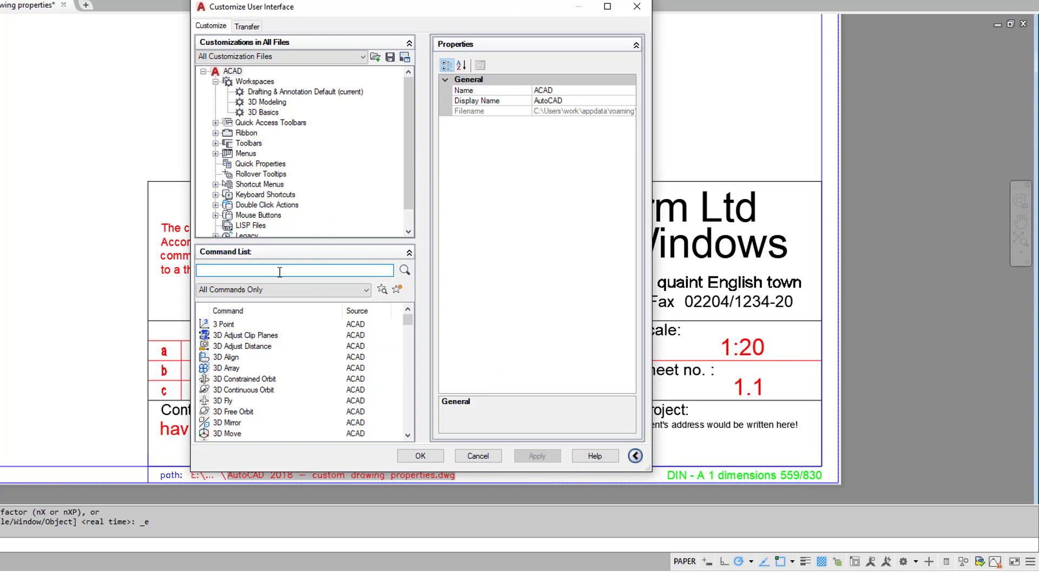
text(d)
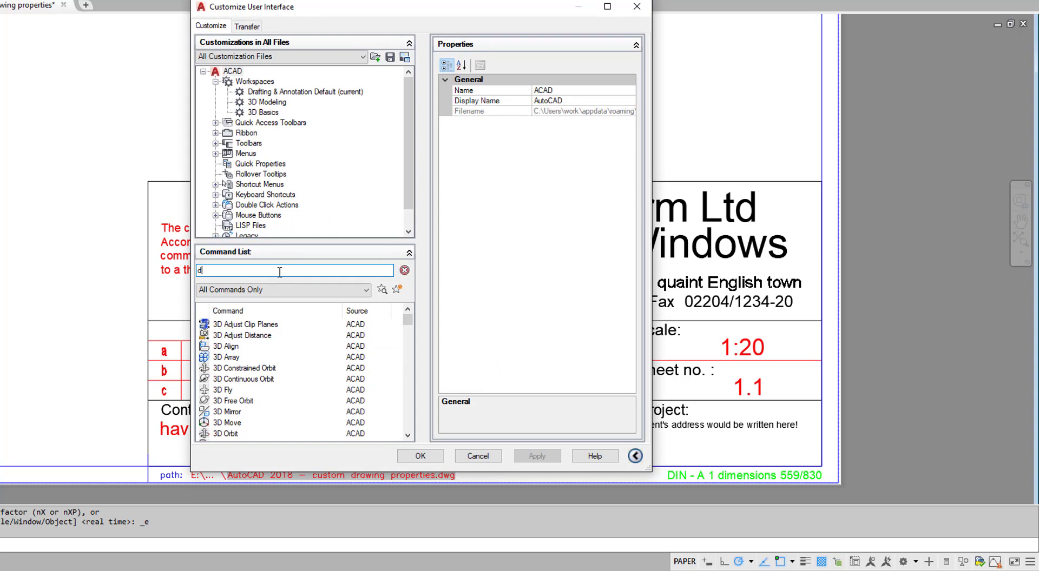
text(rawing)
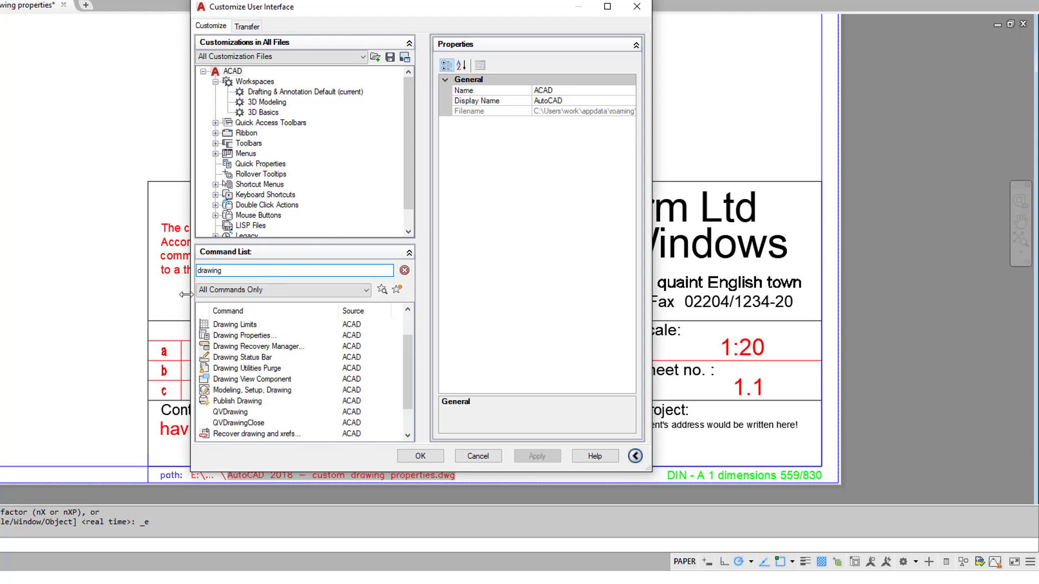
click(236, 336)
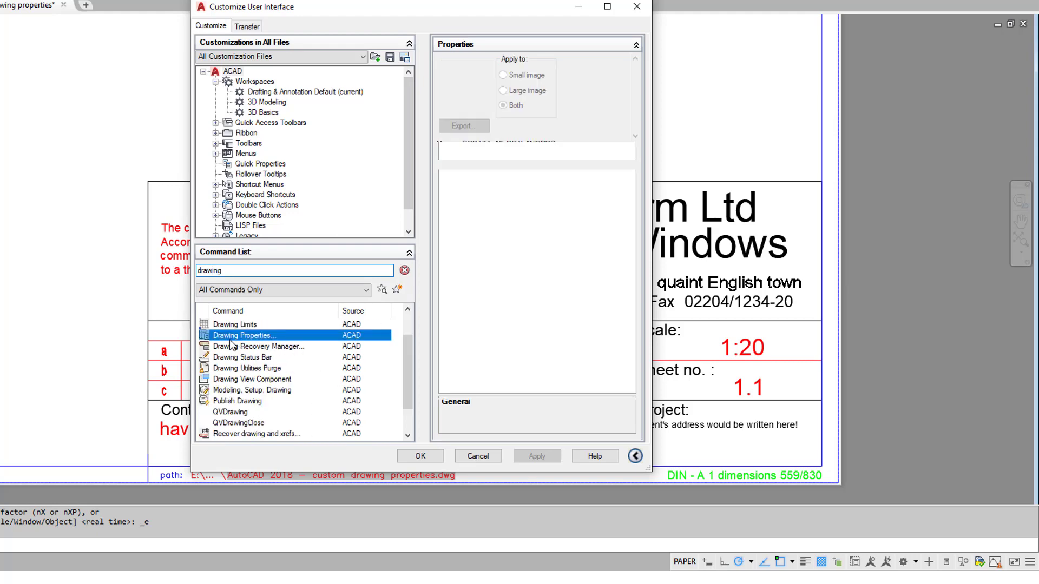
click(215, 123)
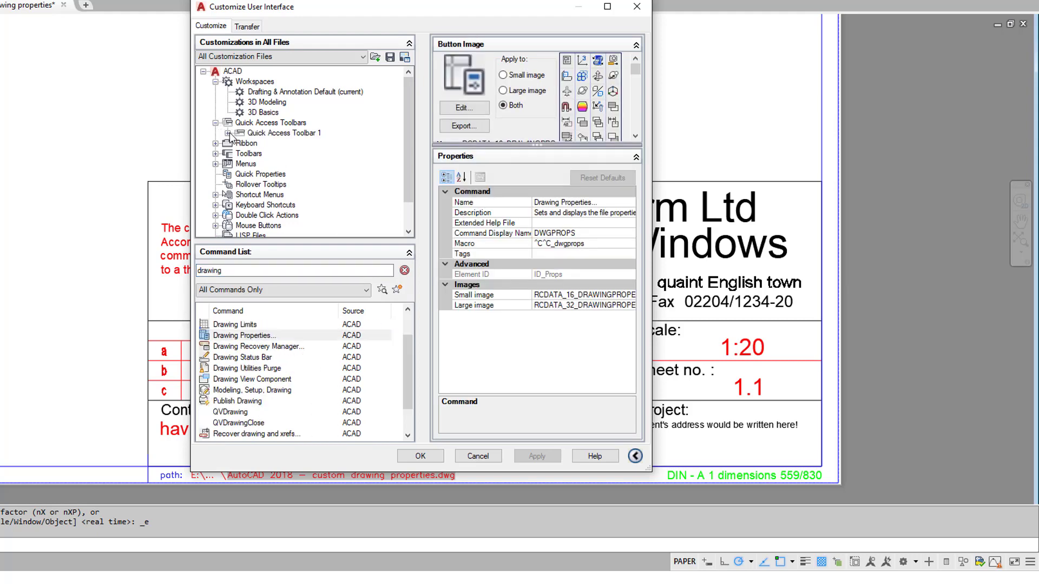
click(228, 133)
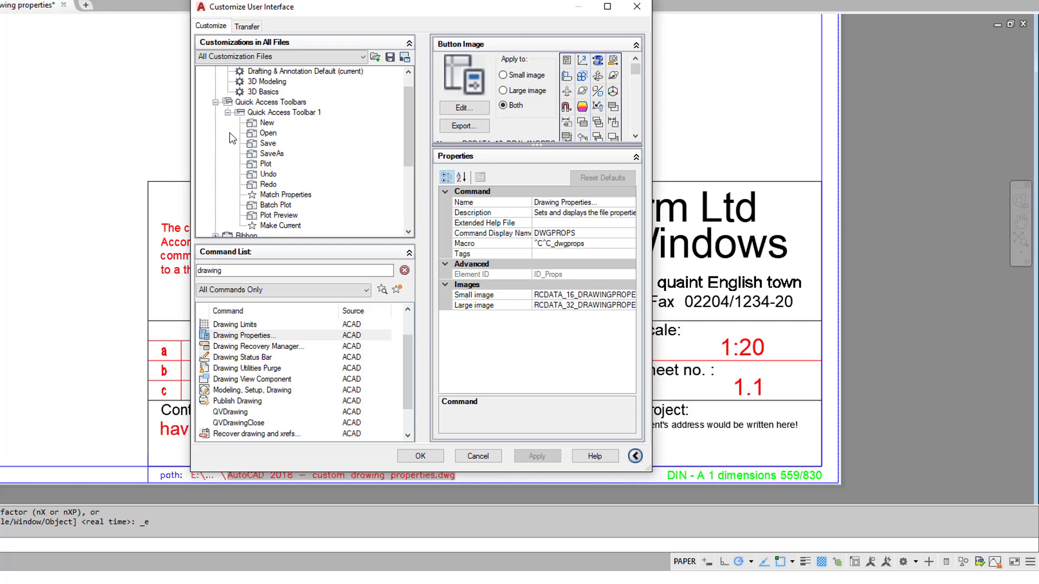
click(247, 336)
mouse_move(247, 337)
mouse_down()
mouse_move(280, 227)
mouse_move(284, 112)
mouse_up()
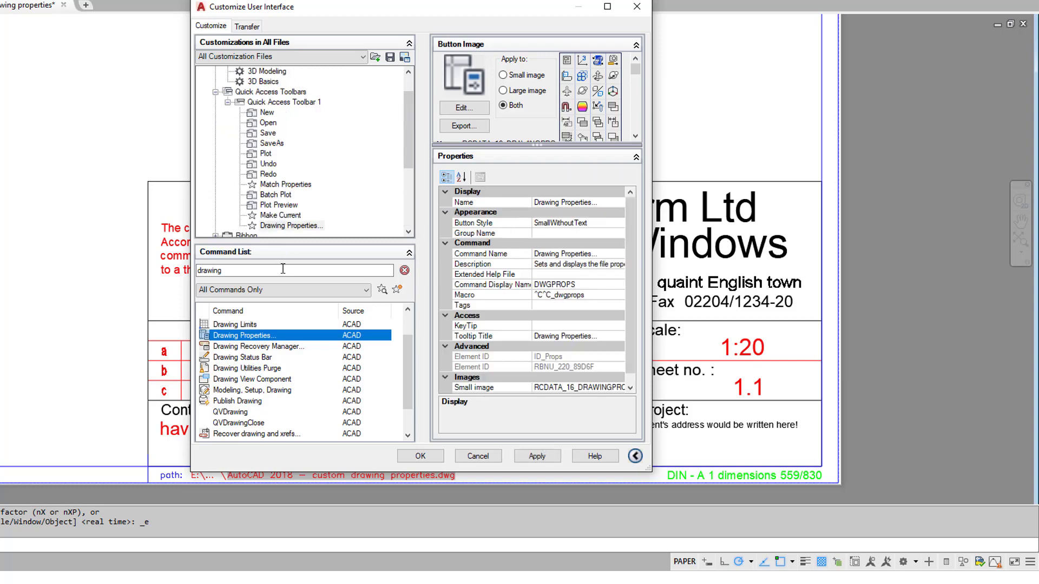
click(422, 456)
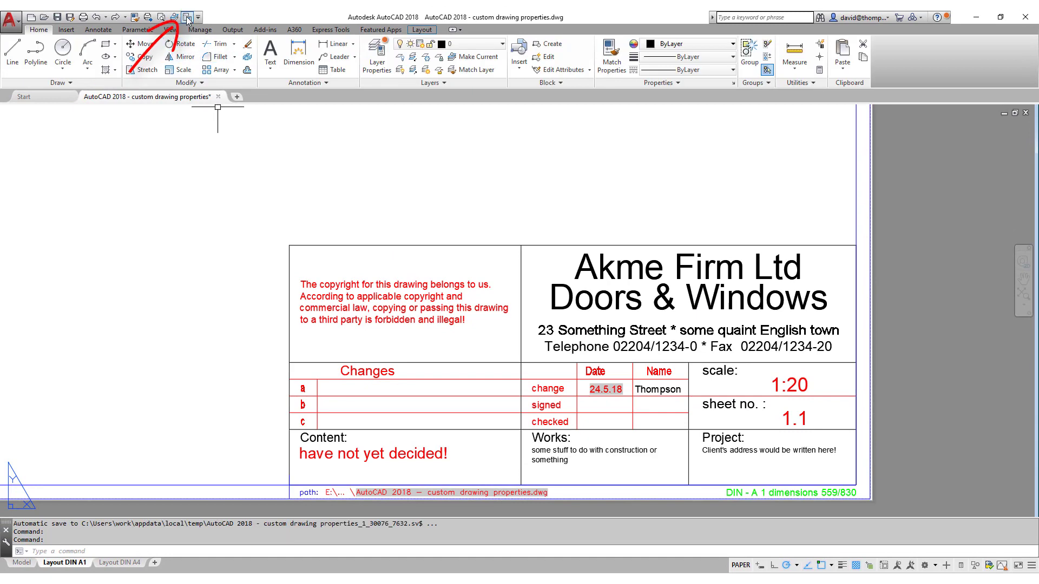
Add custom property 'AA Project description' with value 'Erection of new two storey house'.
click(186, 17)
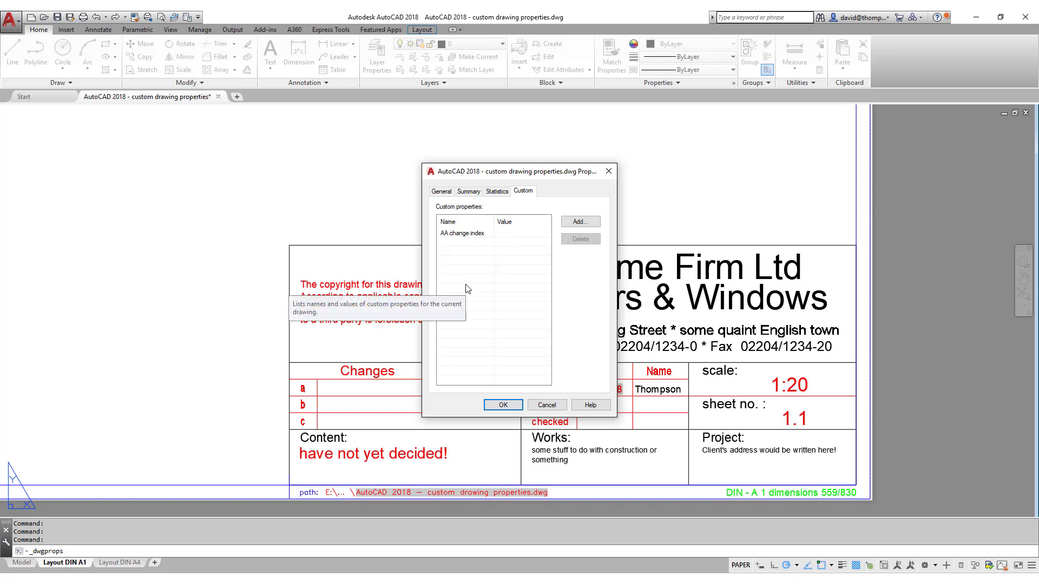
click(563, 226)
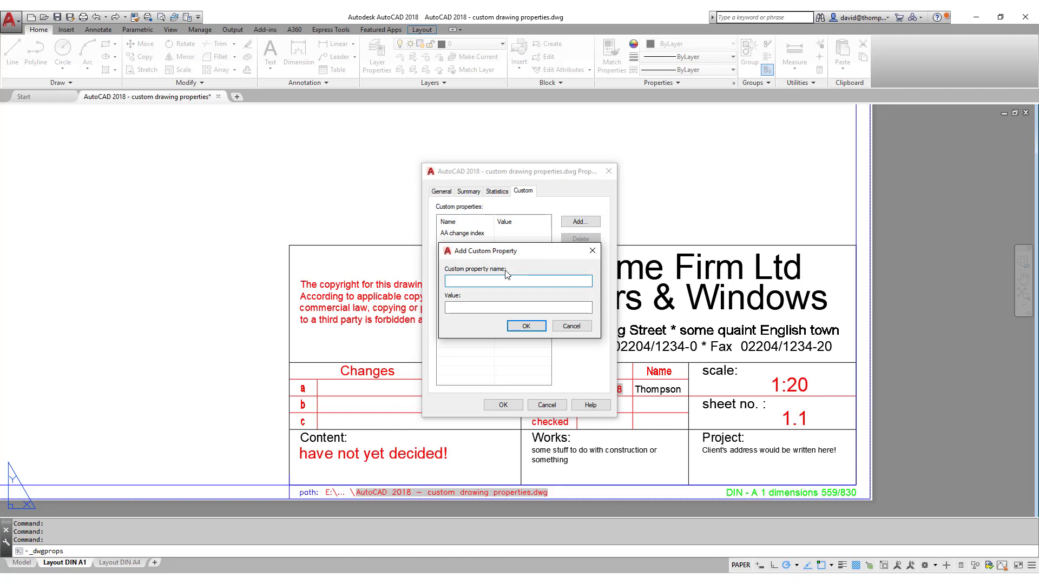
text(AA Project description)
click(505, 306)
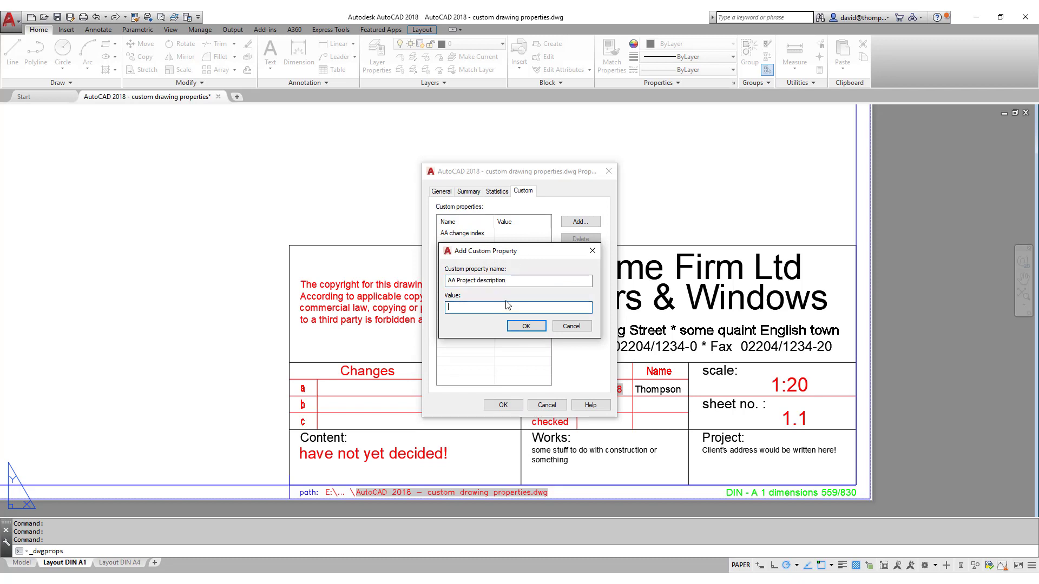
text(Erection of new two storey house)
click(521, 327)
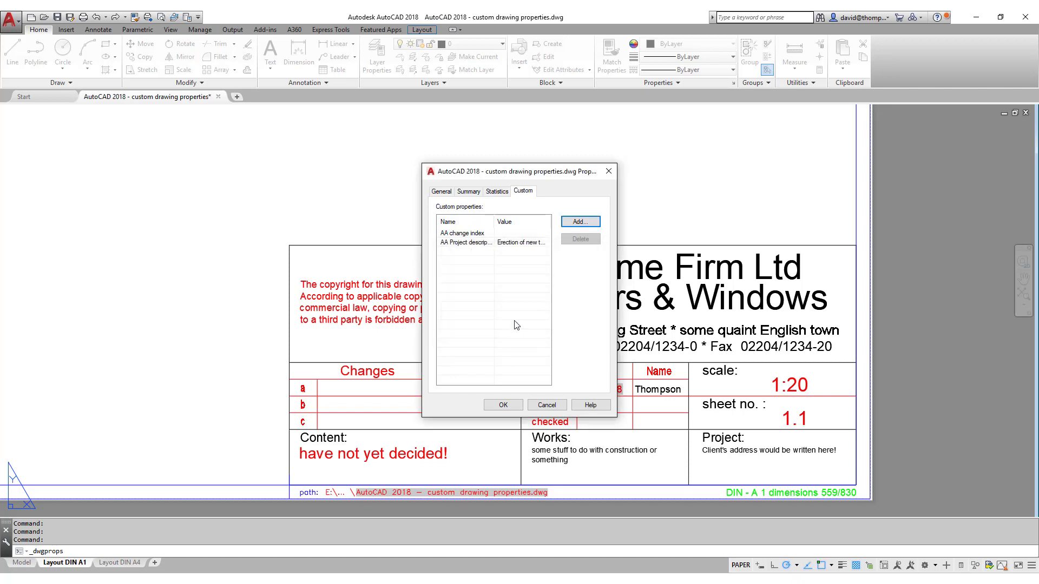
Add the project name custom property with the client's family name as its value.
click(588, 225)
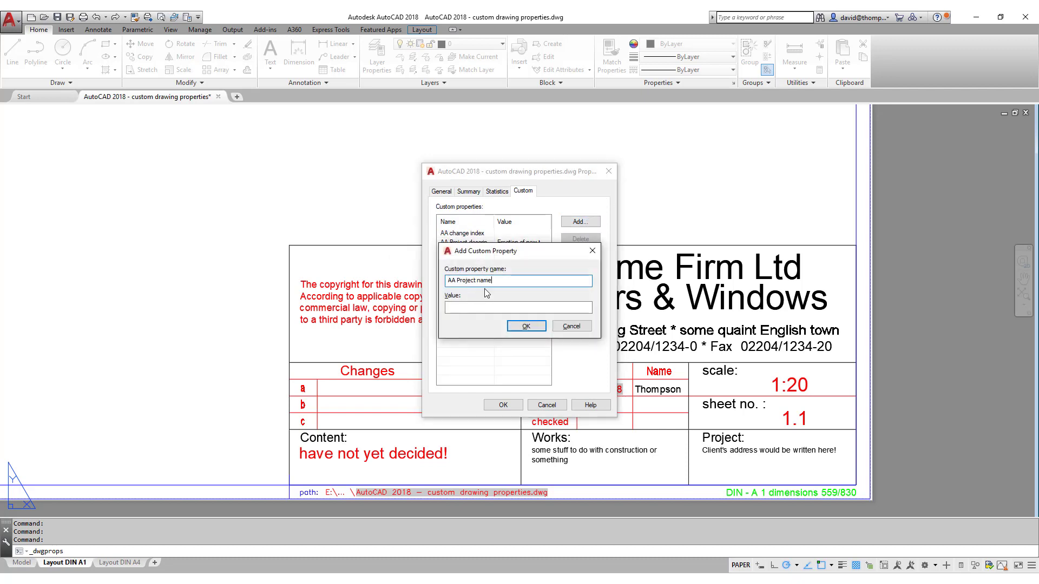
click(479, 308)
text(The Smith Family)
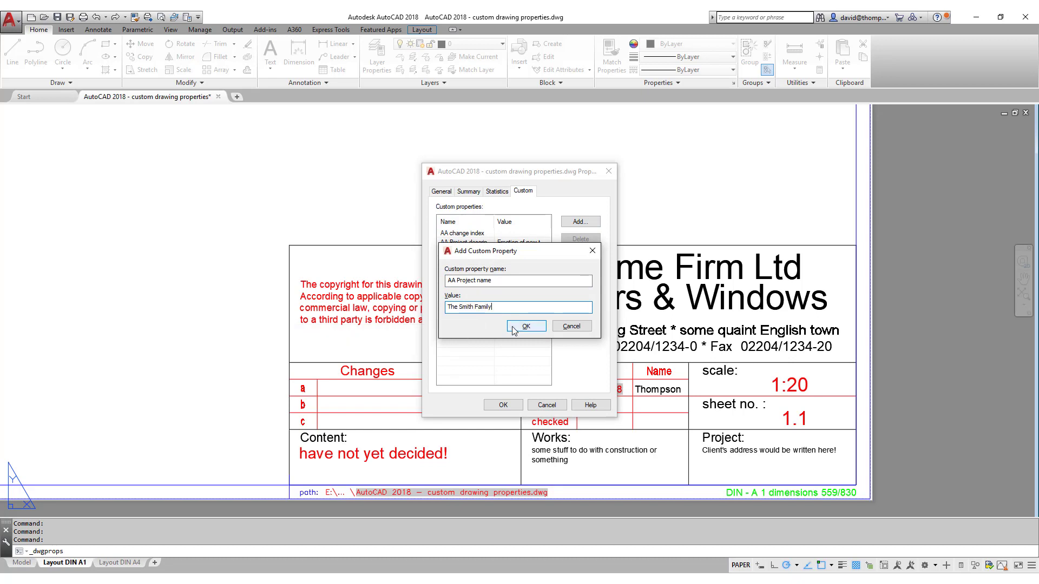
click(513, 328)
Add custom property 'AA Project street' holding the project's street address.
click(585, 223)
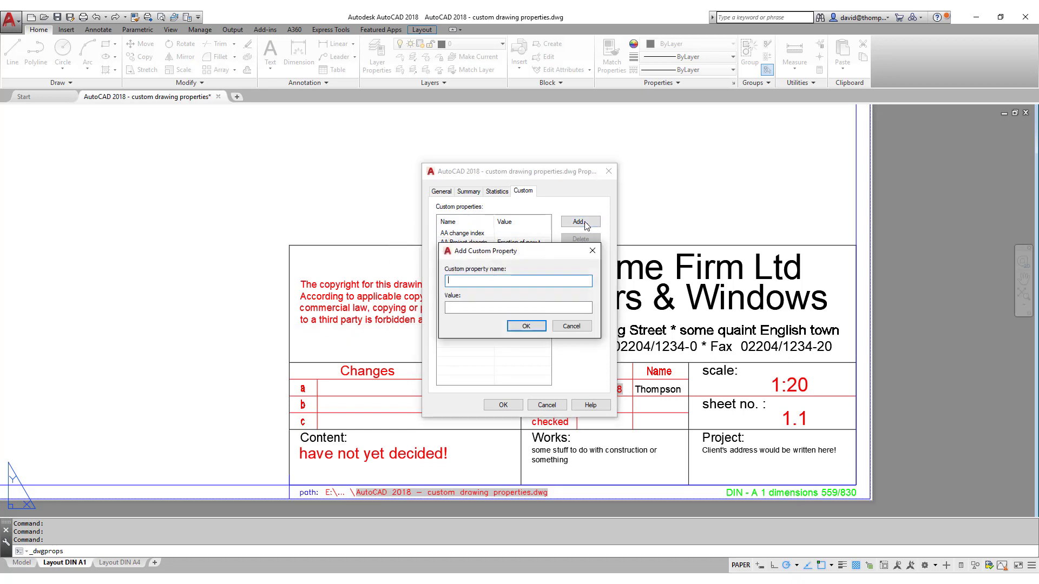
text(AA Project street)
click(470, 308)
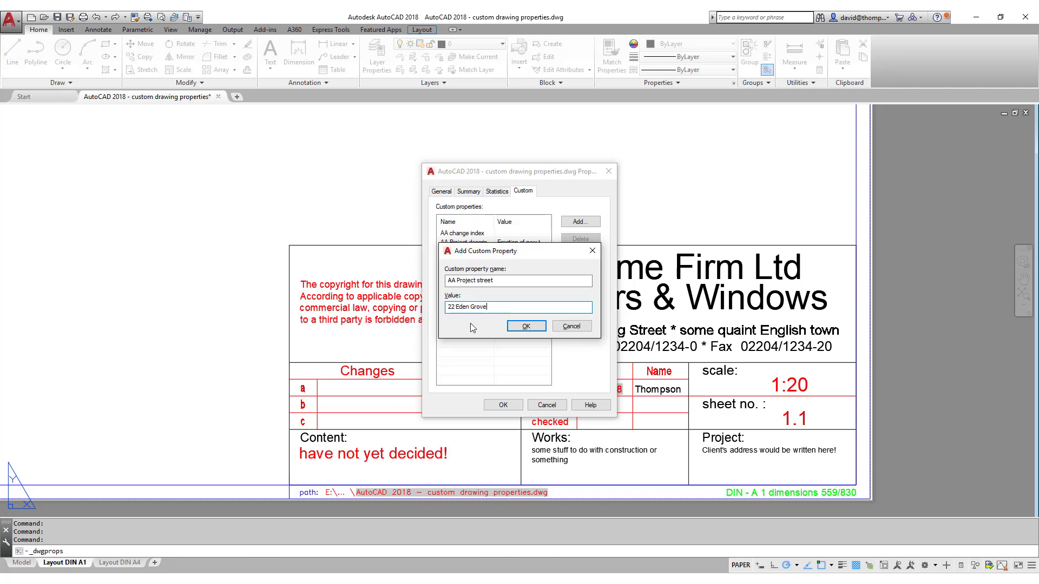
click(524, 326)
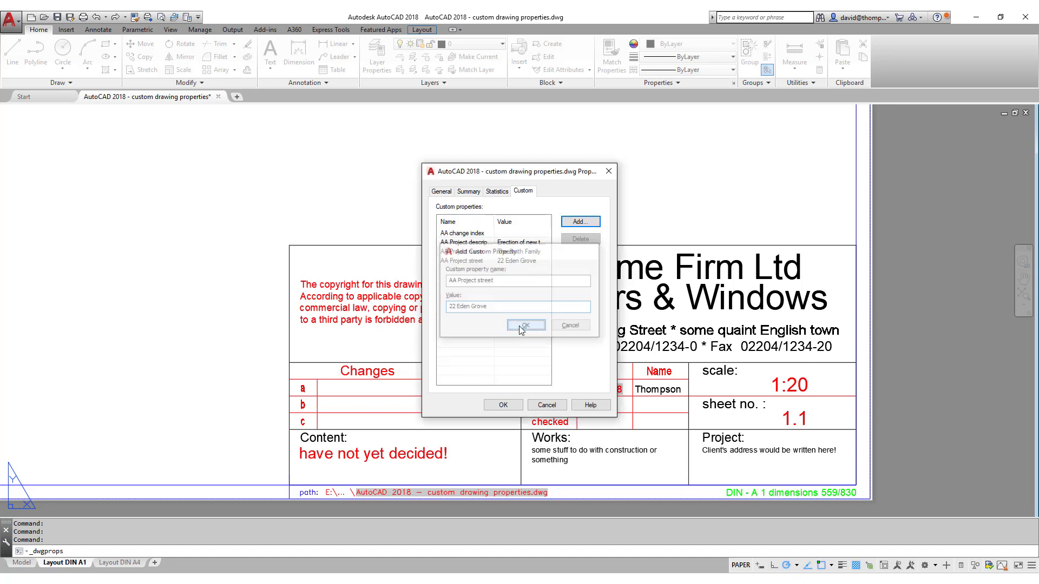
Add the 'AA Project post-code' custom property with the site's post-code as its value.
click(576, 222)
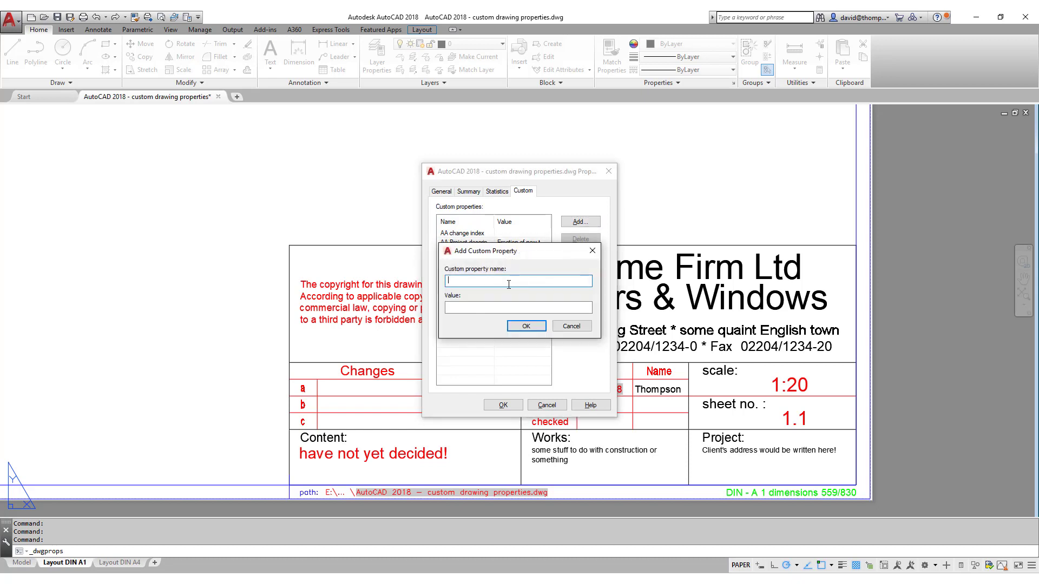
text(AA Project post-code)
click(520, 307)
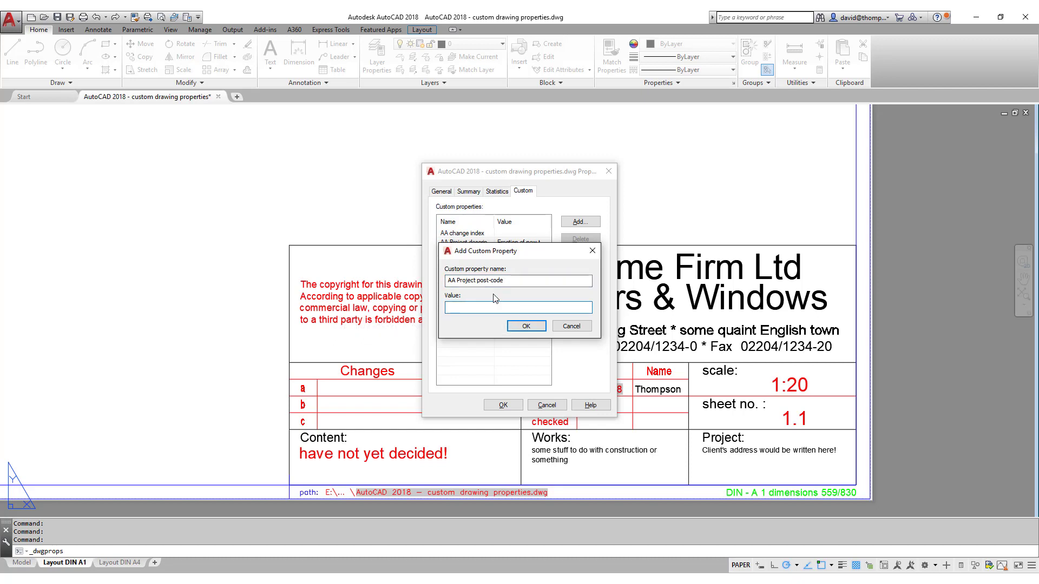
text(AB1 2CD)
click(514, 326)
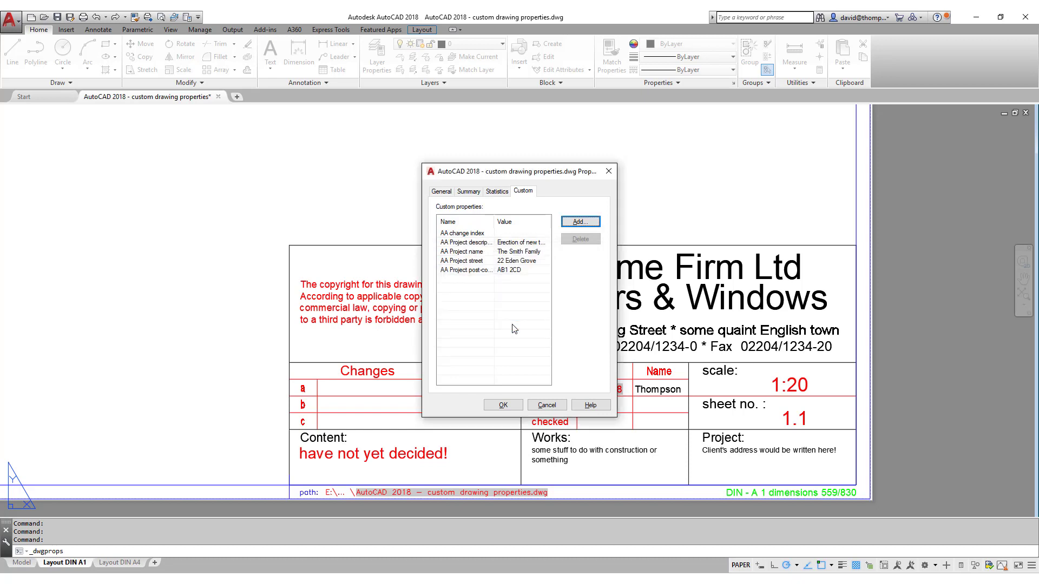
Add 'AA Project town or city', fixing the pasted name, with the town as its value.
click(578, 222)
text(AA Project town/city)
click(451, 306)
click(473, 280)
key(BackSpace)
text(or)
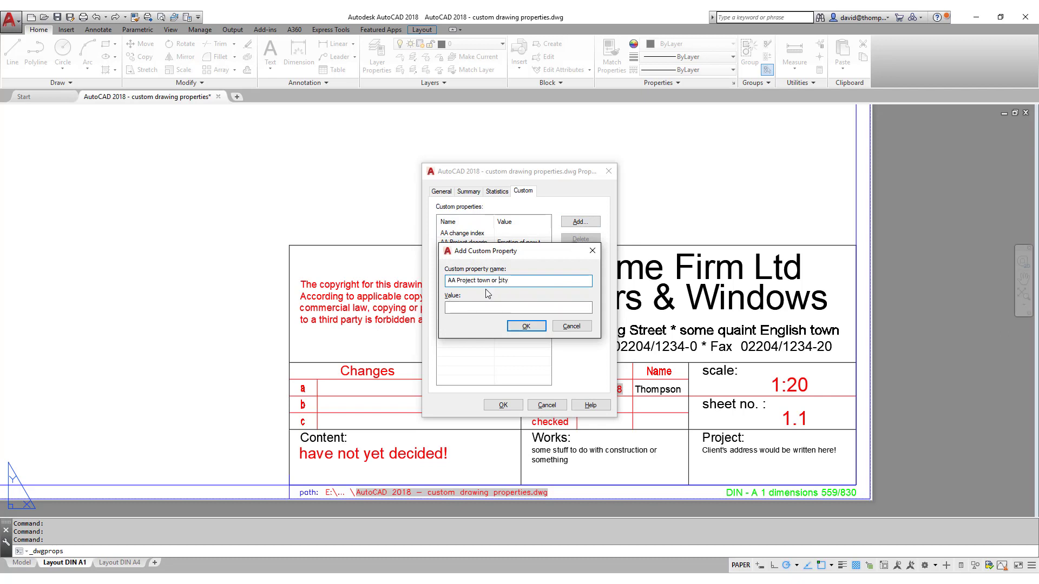
click(484, 307)
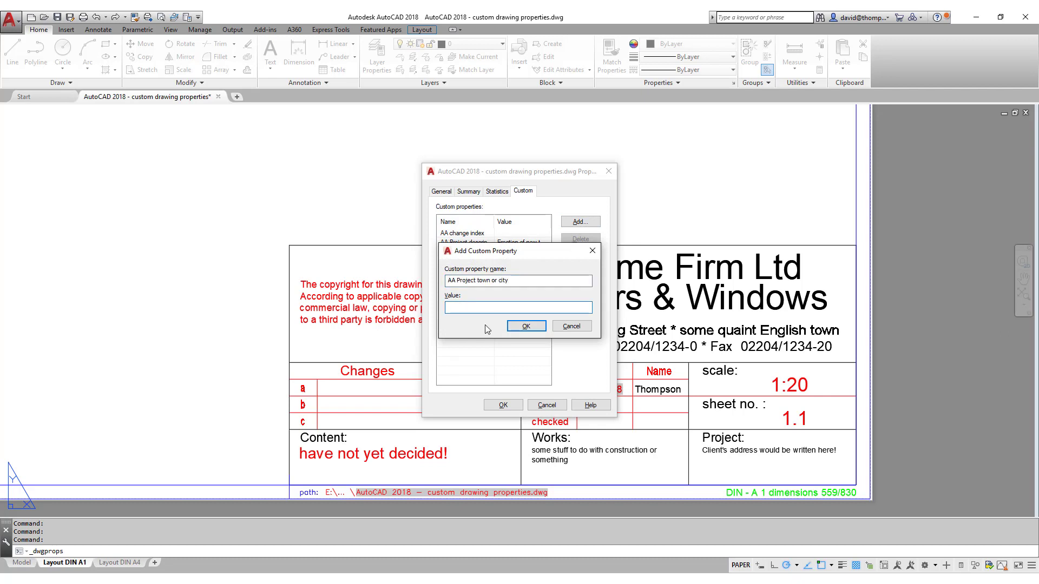
text(New Town)
click(525, 326)
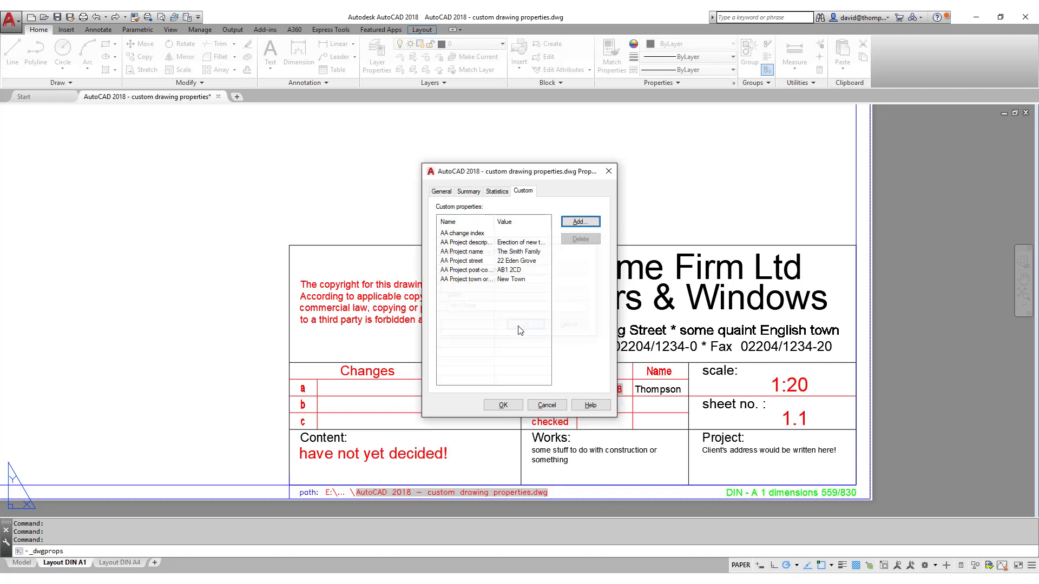
Add 'AA work description' with value 'Steel Stairs – basement to 1st floor'.
click(579, 223)
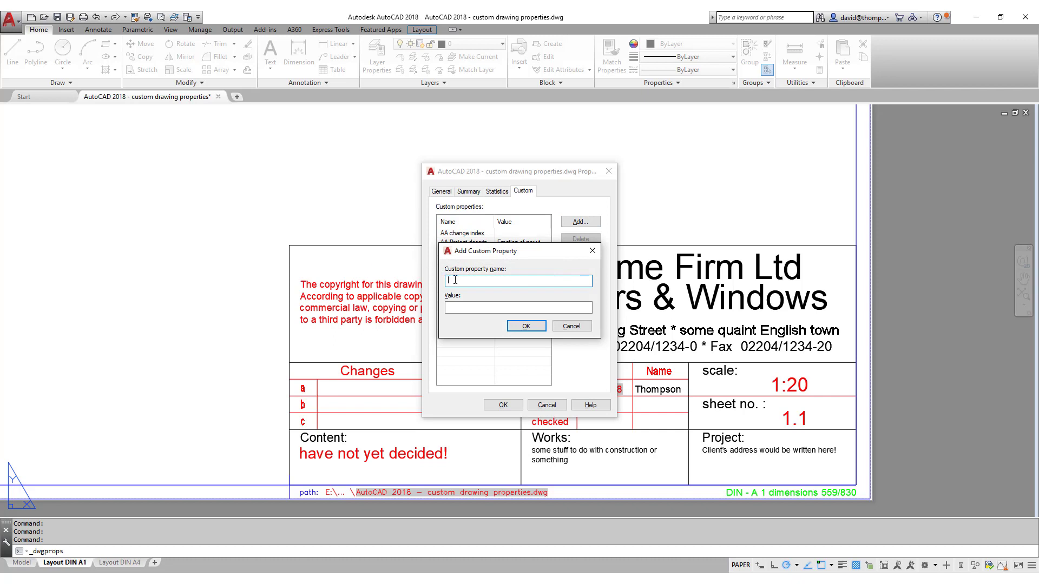
text(AA work description)
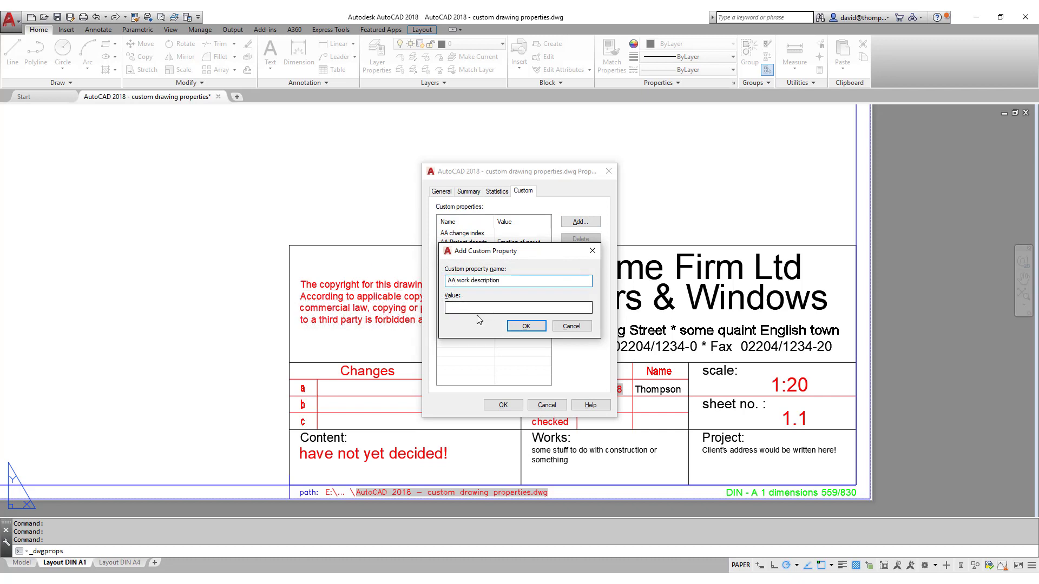
click(480, 308)
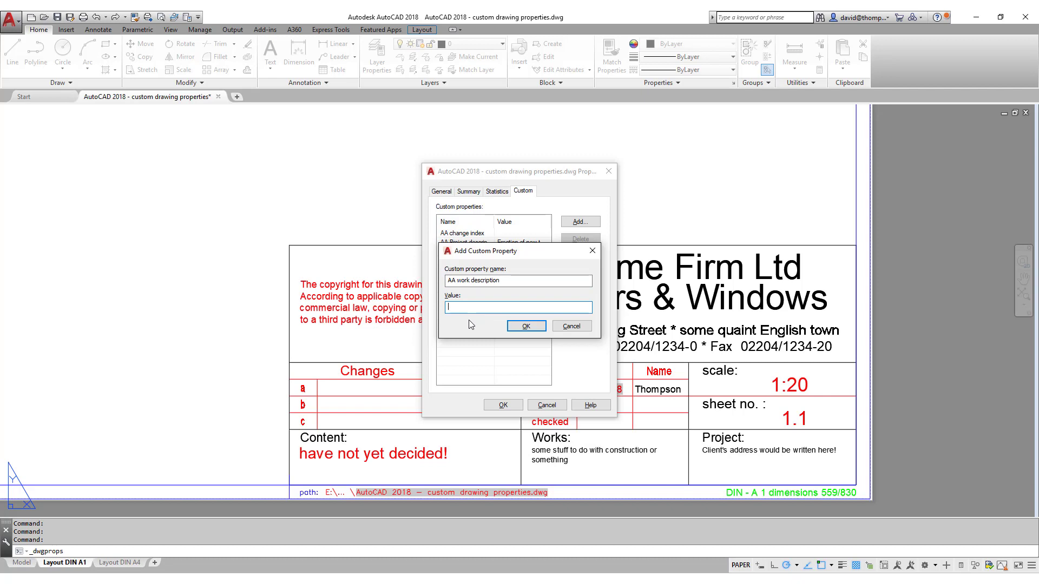
text(Steel Stairs – basement to 1st floor)
click(524, 327)
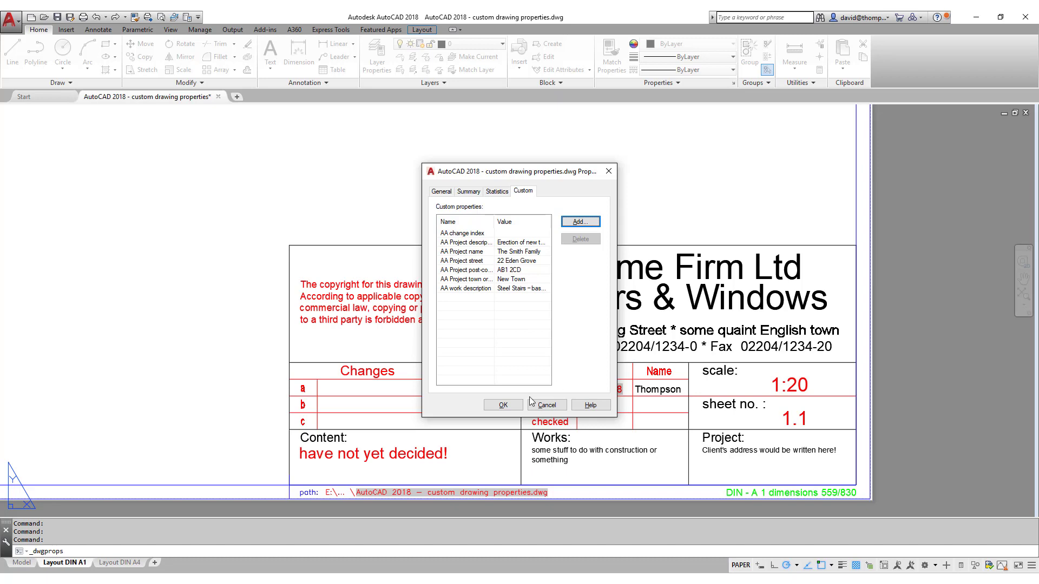
Close Drawing Properties and open the A1 title block in the Block Editor.
click(503, 405)
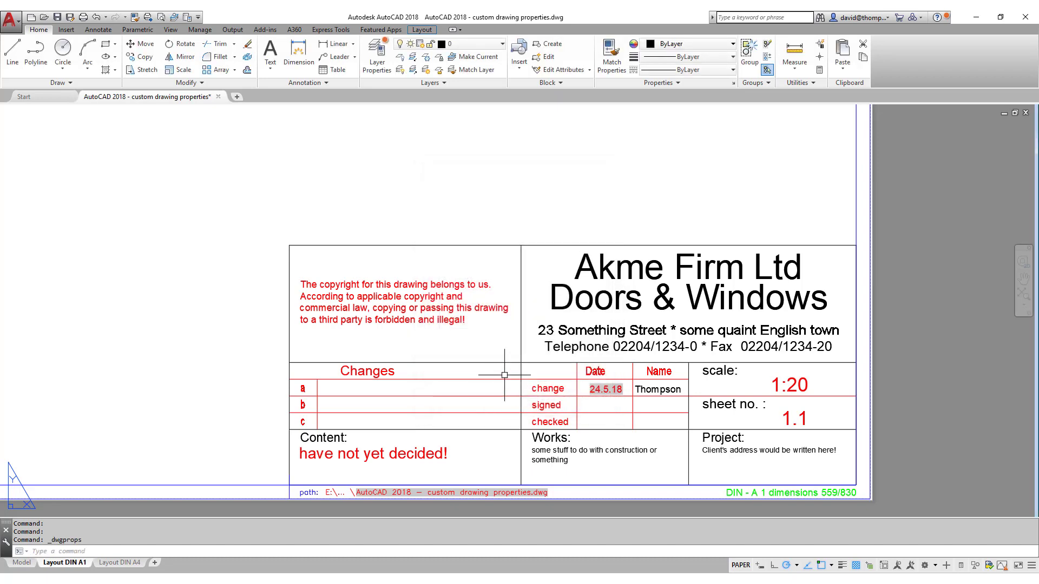
click(500, 379)
right_click(507, 233)
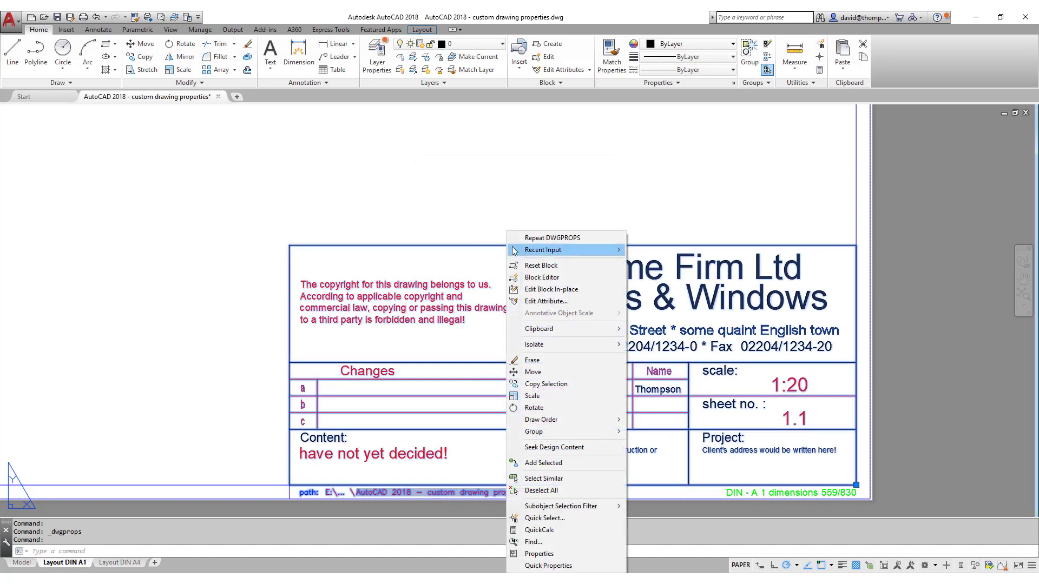
click(541, 278)
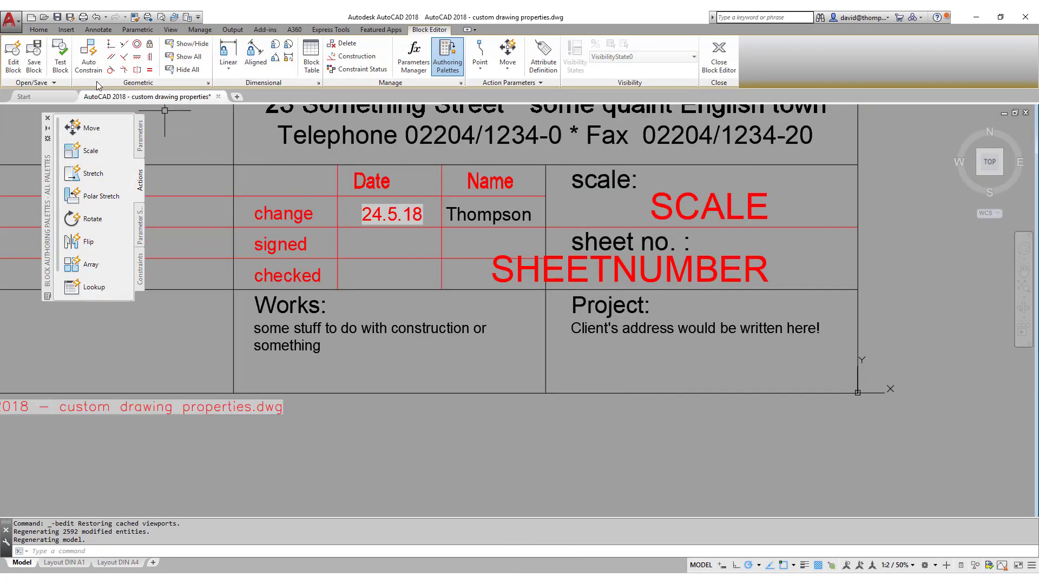
Set up a field showing the AA Project description property for insertion.
click(66, 30)
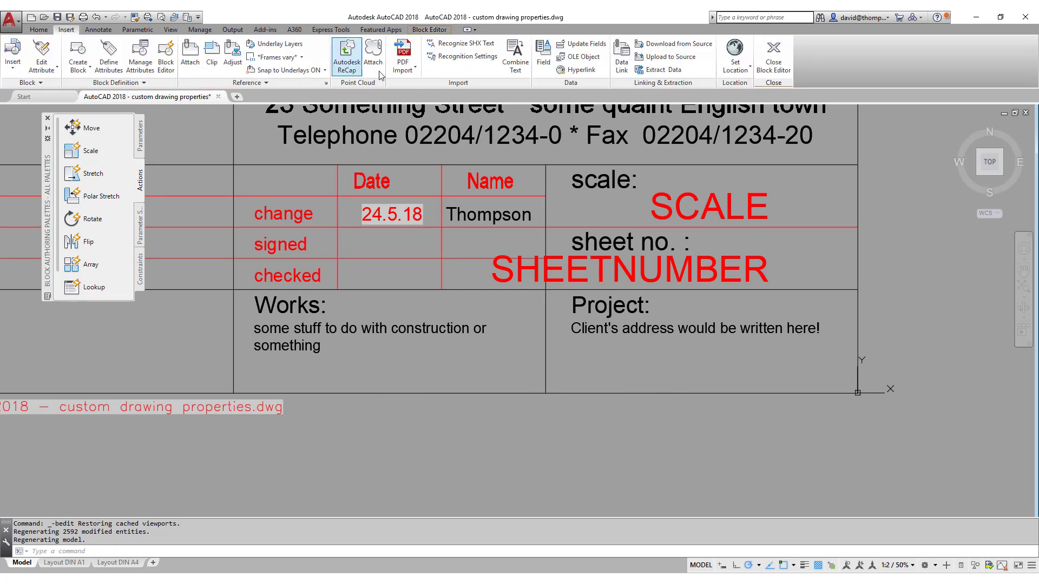
click(543, 60)
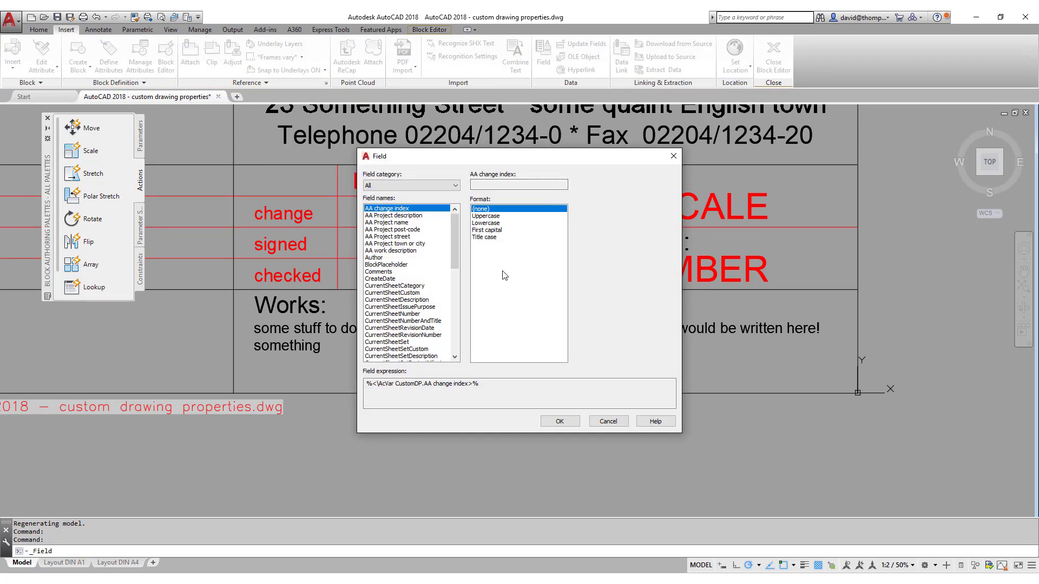
click(411, 216)
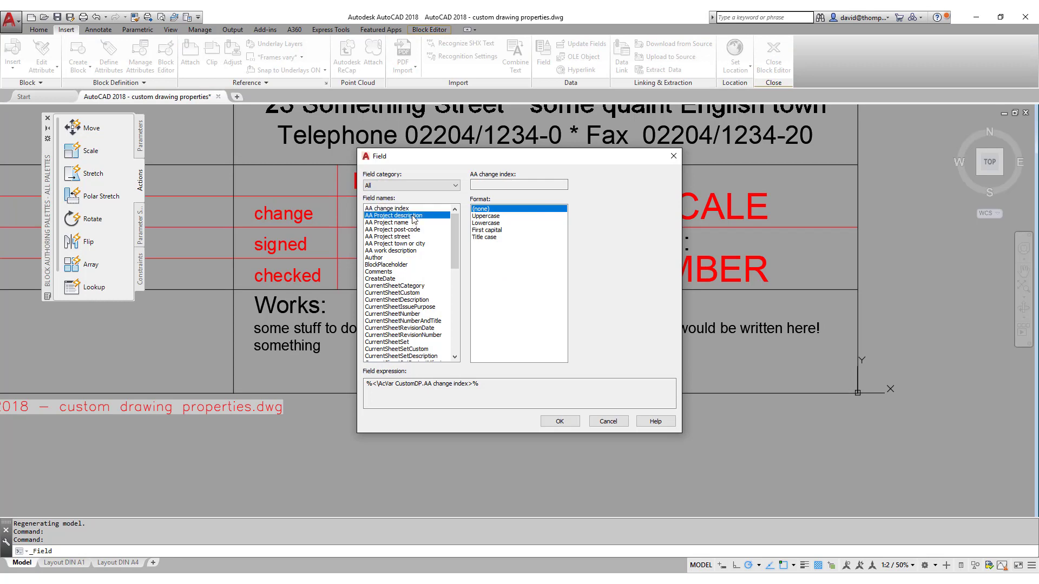
click(560, 421)
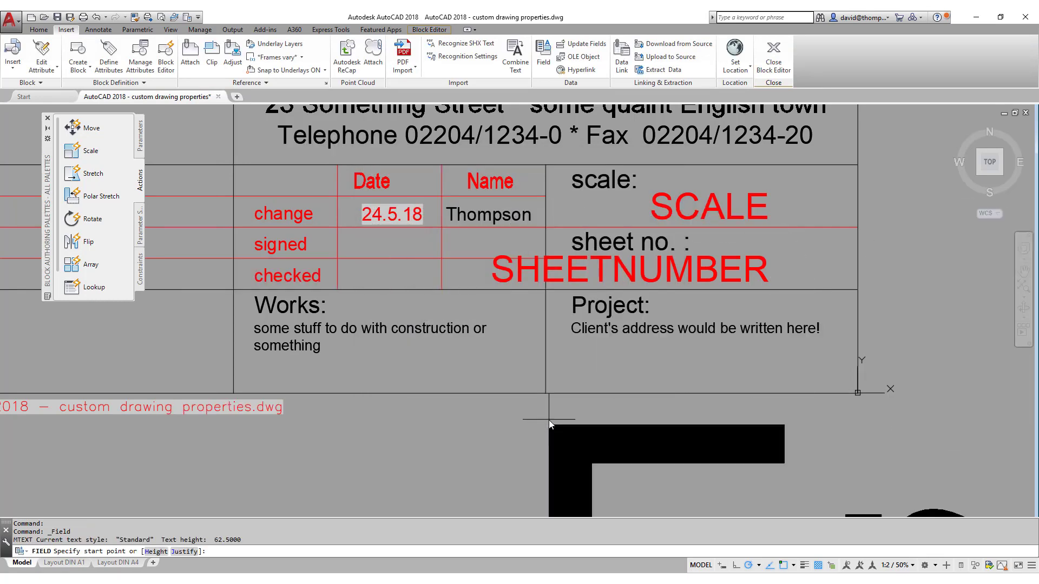
Place the description field, match it to the Client's address text, and move it onto that line.
click(611, 346)
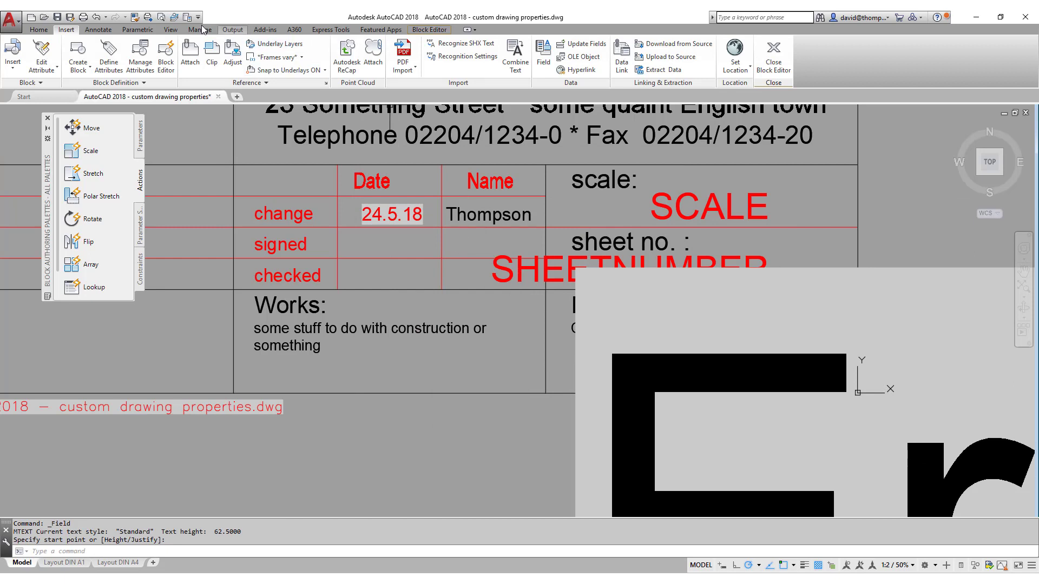
click(136, 17)
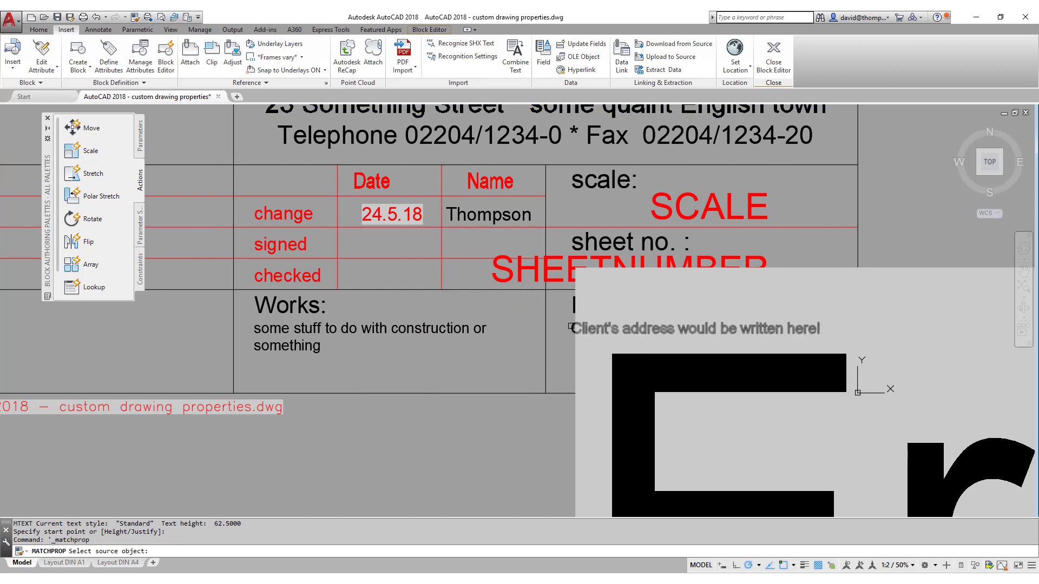
click(568, 327)
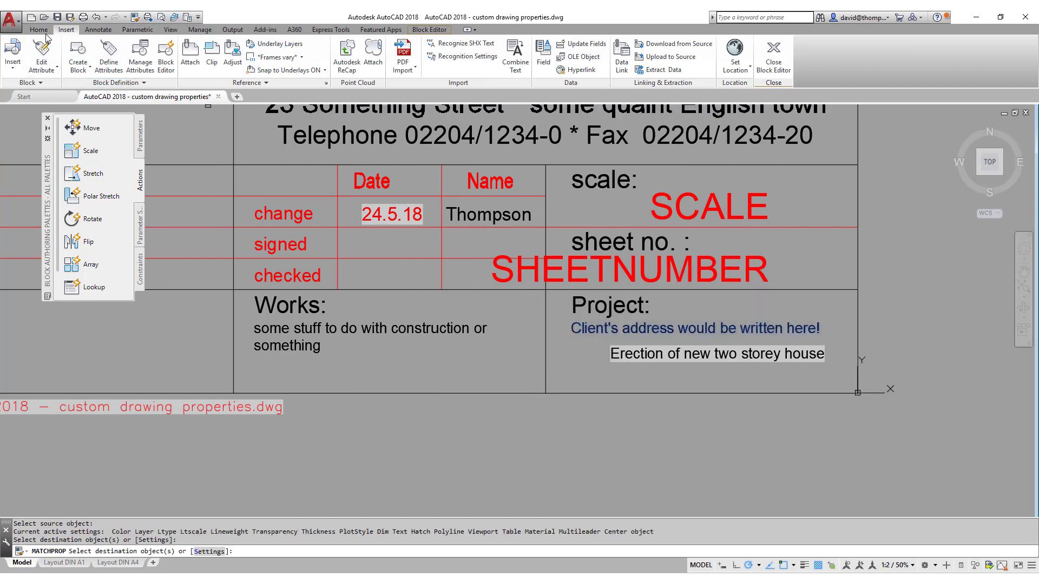
click(39, 29)
click(131, 46)
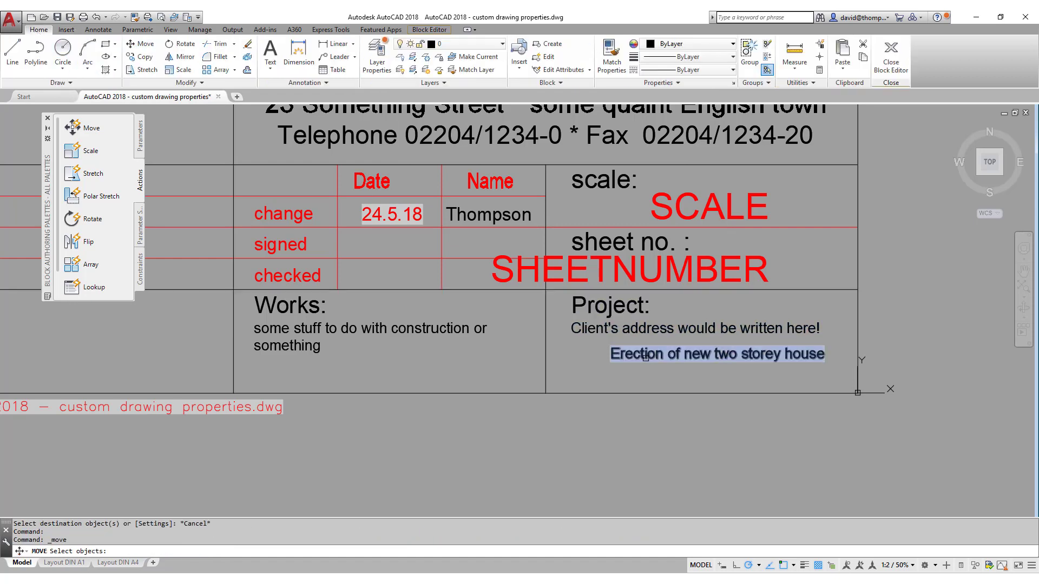
click(644, 356)
click(636, 364)
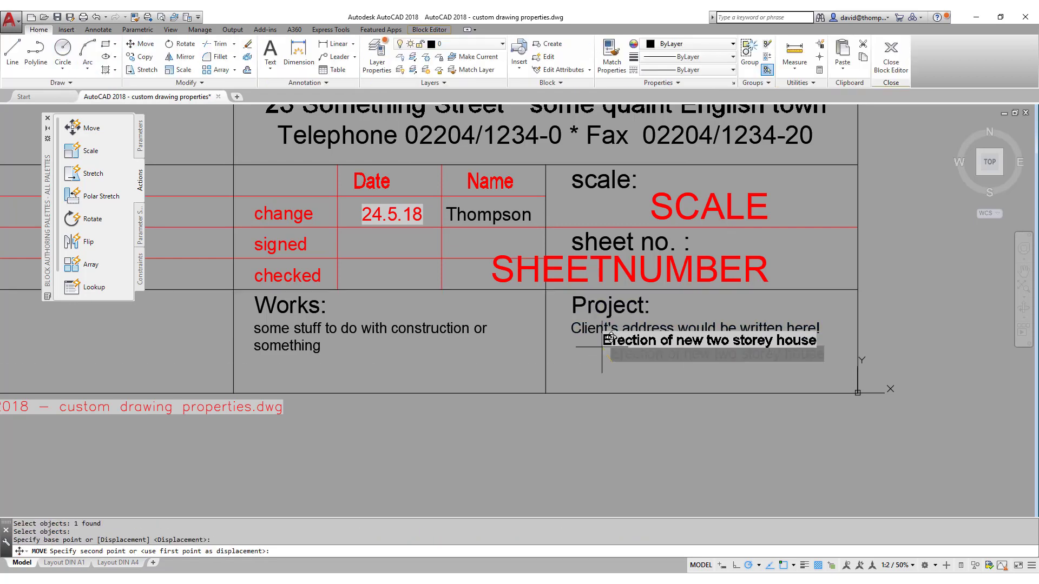
click(653, 357)
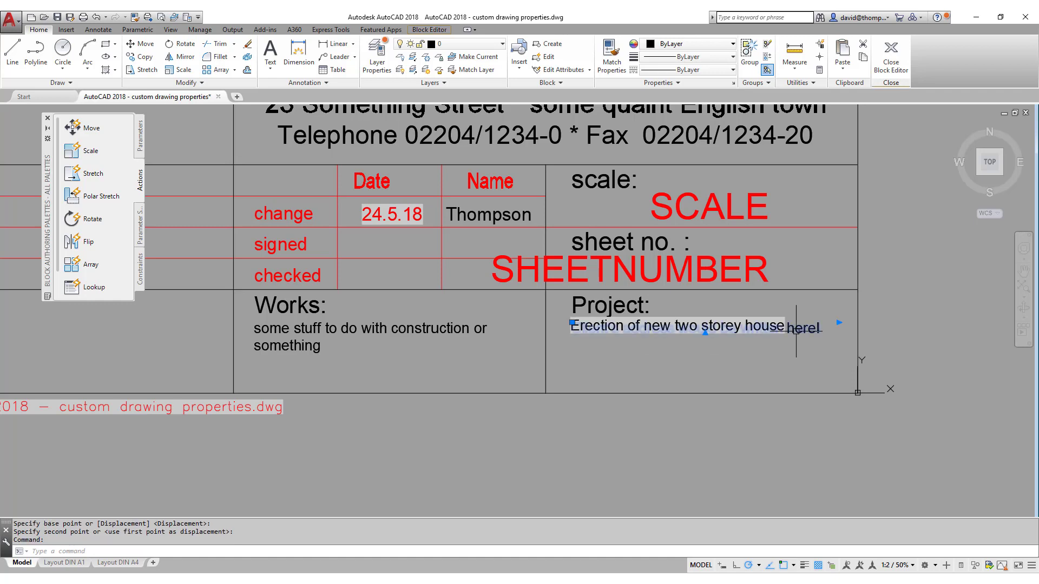
Erase the duplicate overlapping project text.
click(781, 327)
right_click(793, 328)
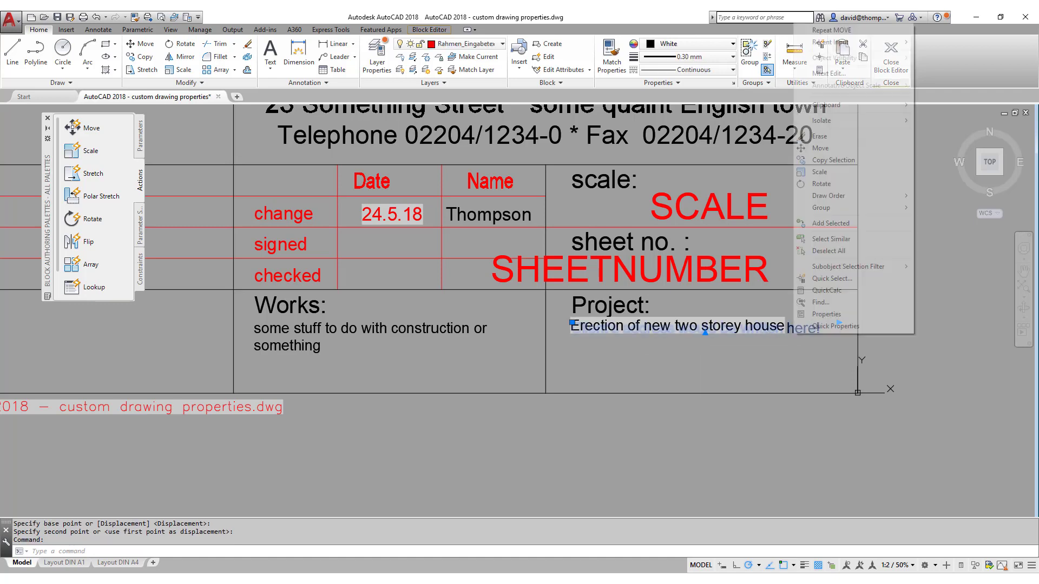
click(820, 136)
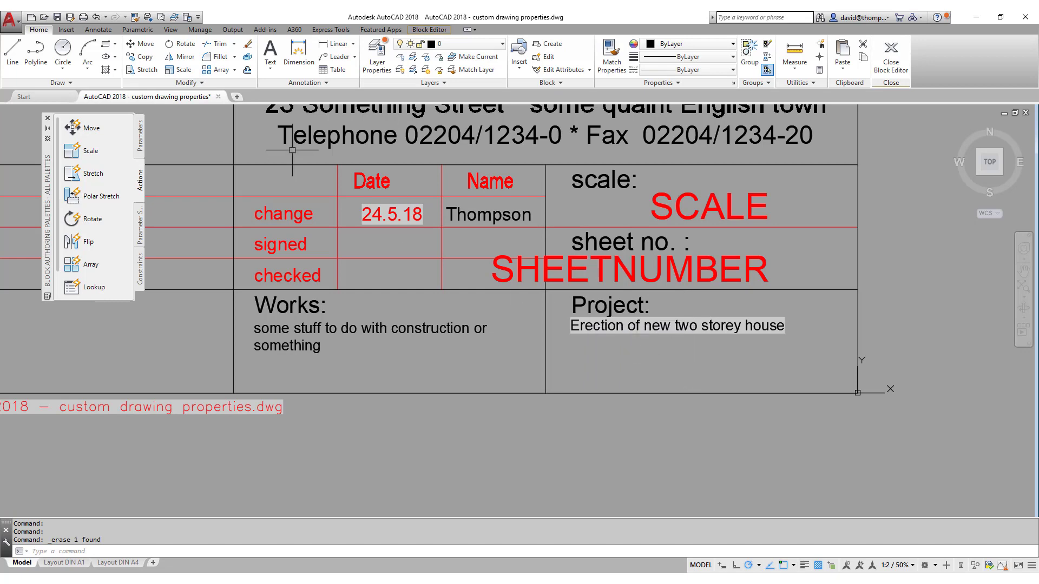
Set up a field showing the AA Project name property for insertion.
click(66, 30)
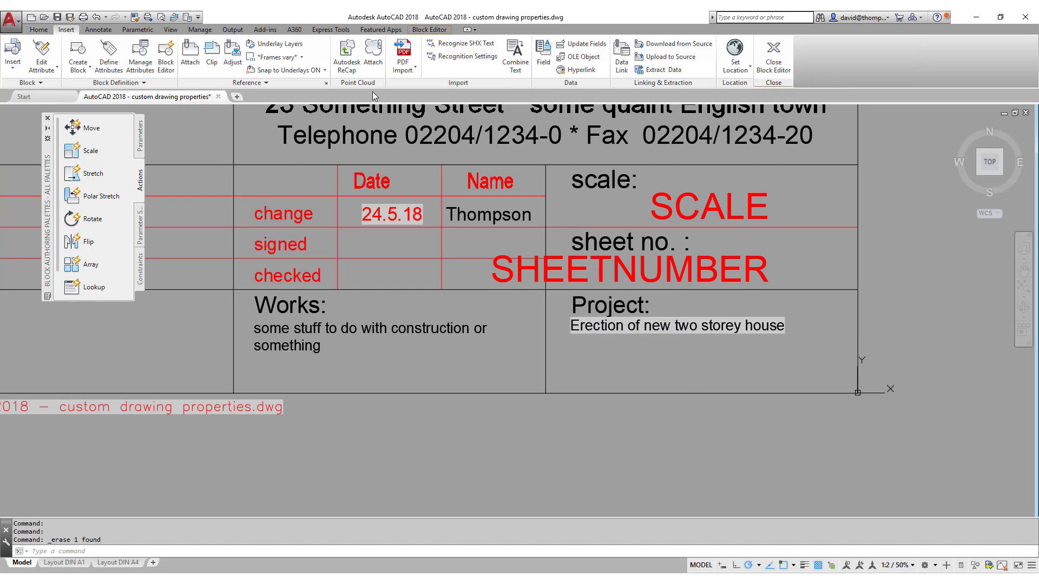
click(543, 54)
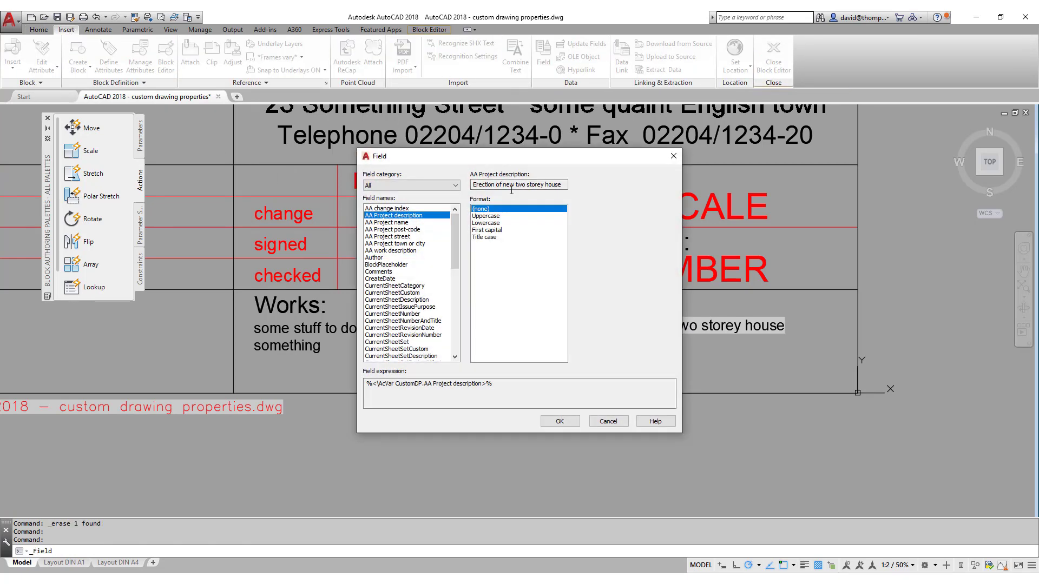
click(404, 222)
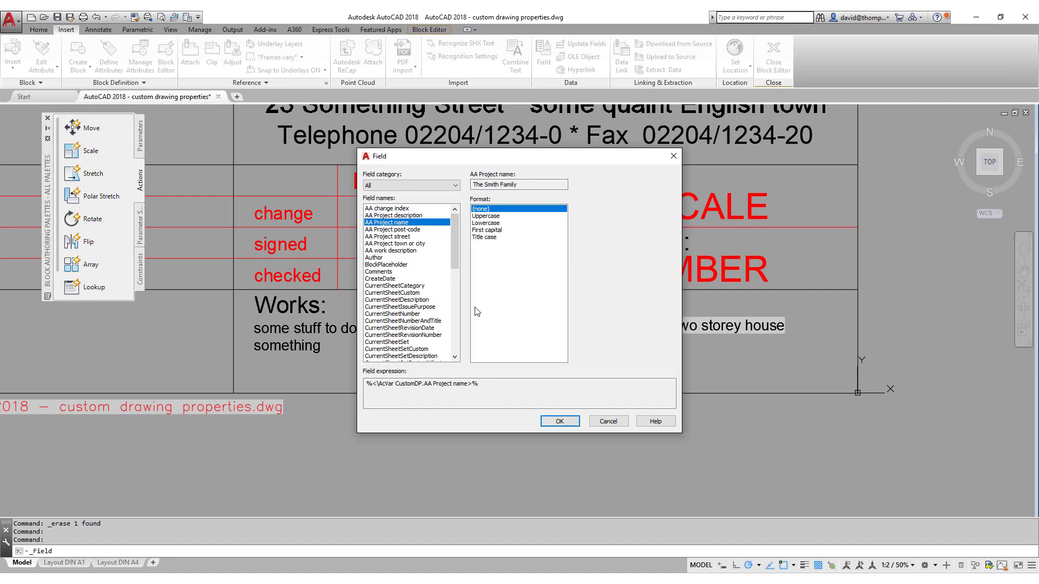
click(557, 422)
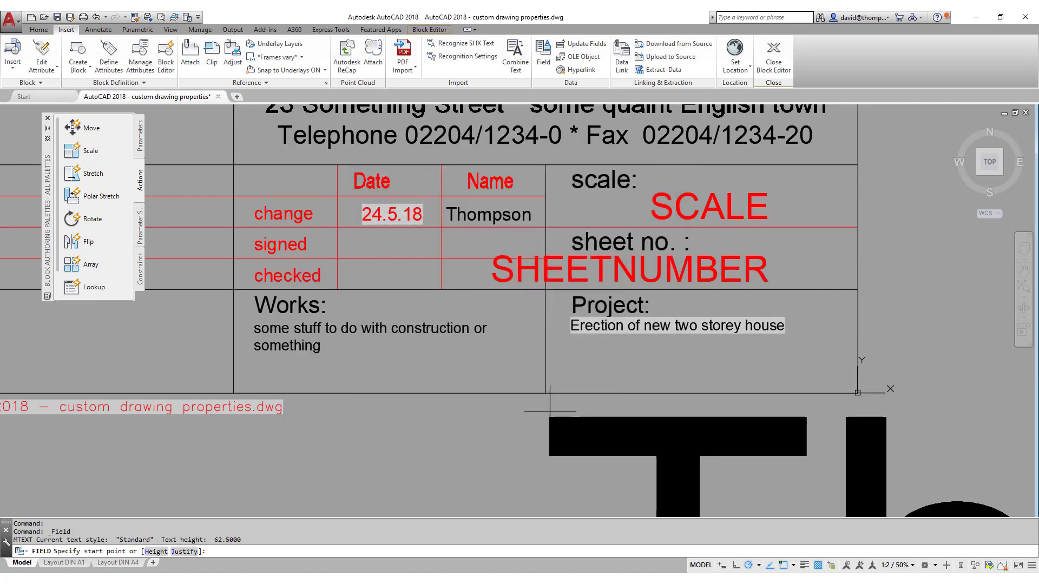
Place the project name field, match it to the project description, and move it to the line start.
click(591, 349)
click(136, 17)
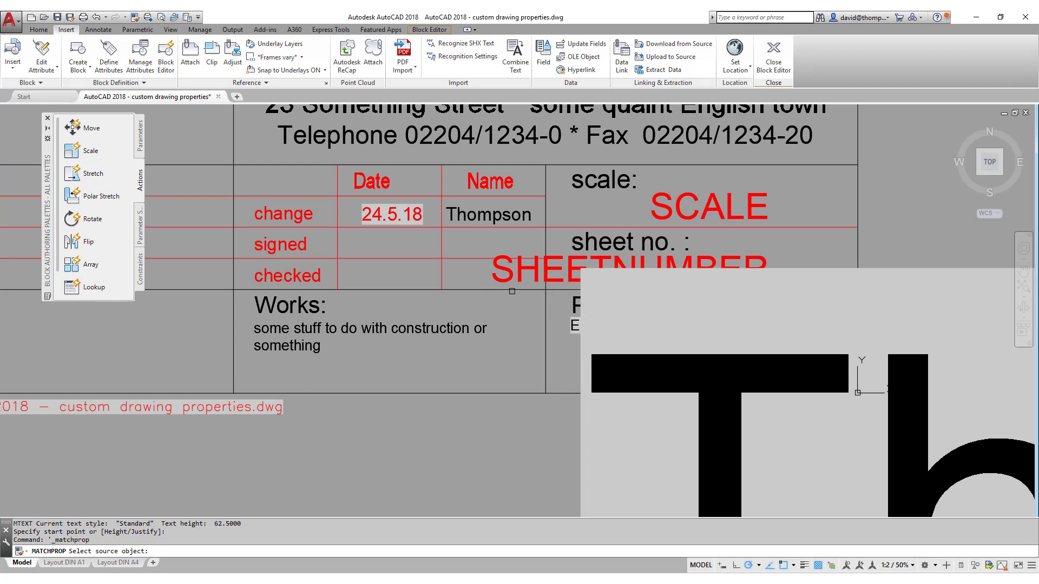
click(576, 326)
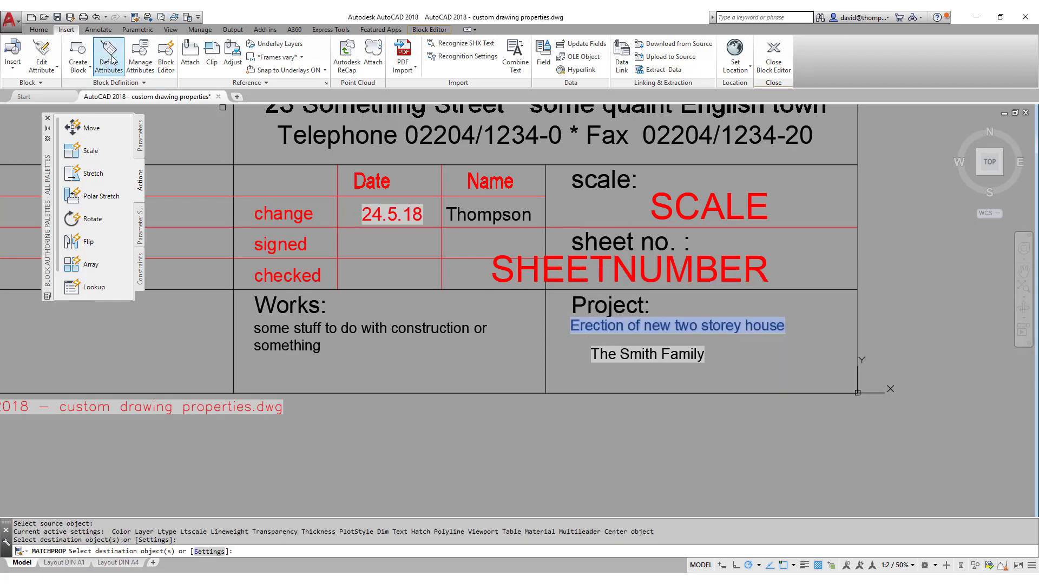
click(38, 29)
click(141, 43)
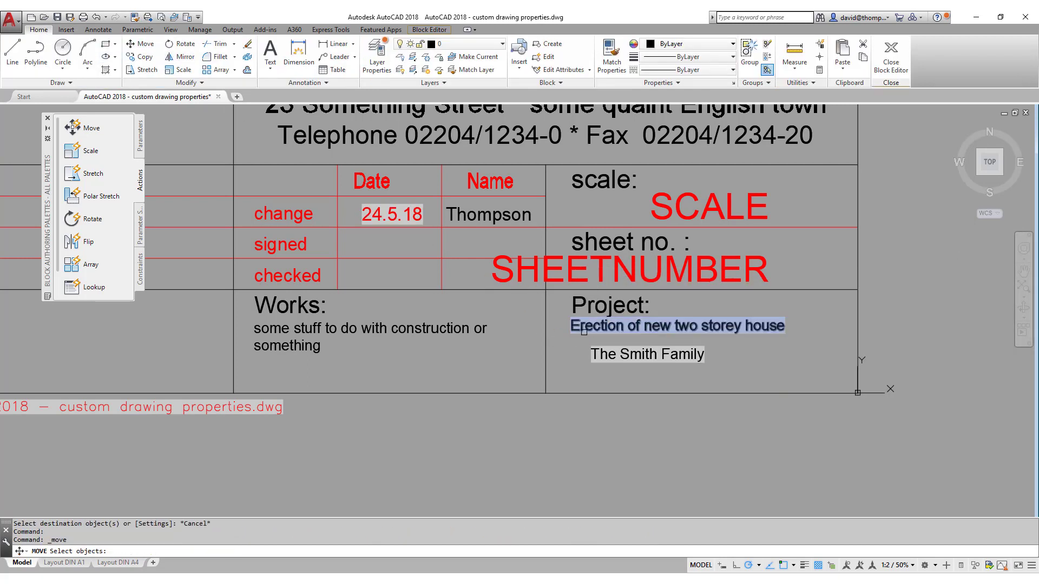
click(600, 355)
key(Return)
click(591, 361)
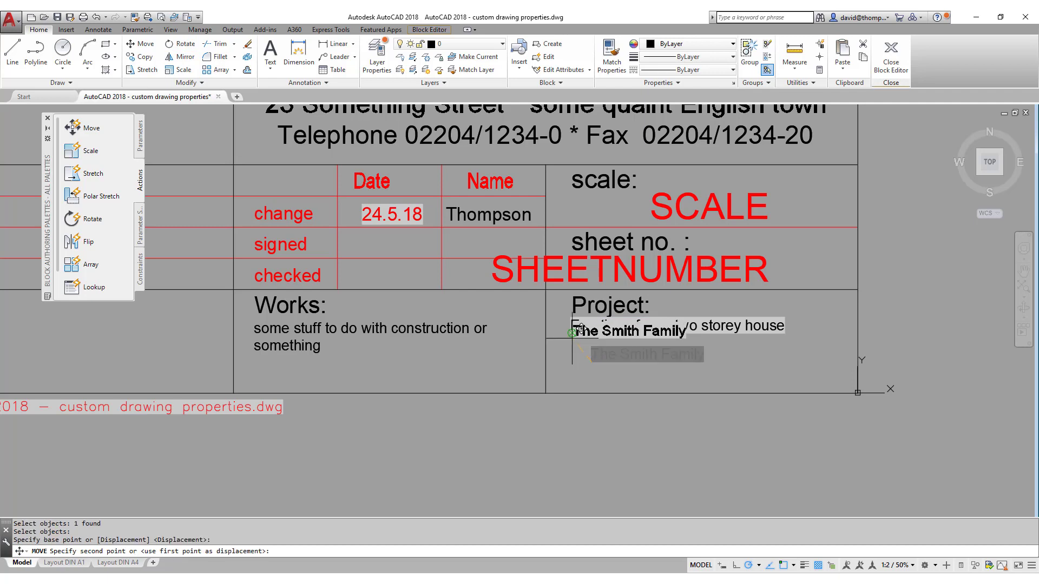
click(571, 332)
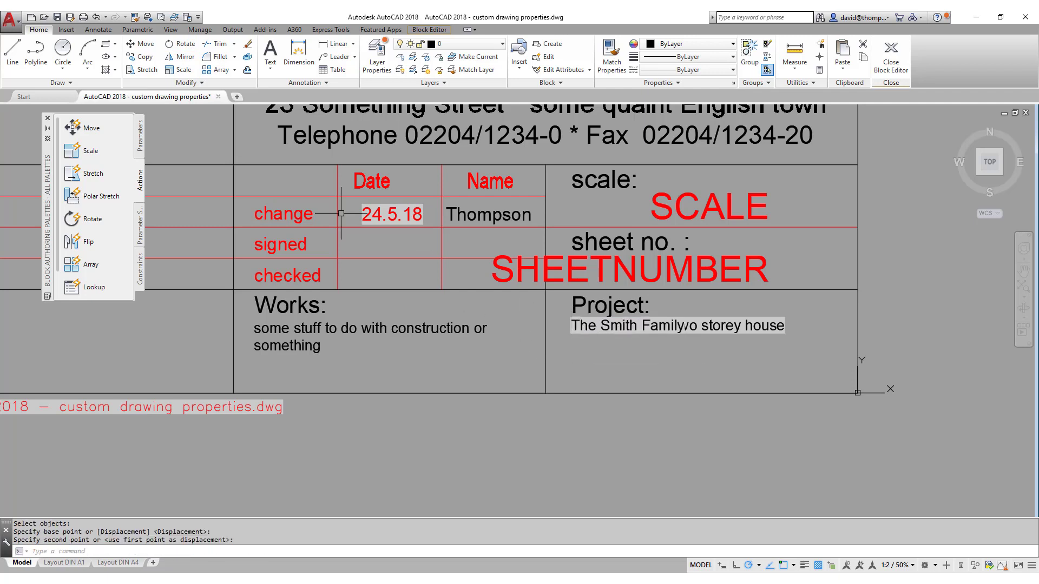
Move the project name text 1 unit down beneath the description.
click(142, 47)
click(604, 327)
key(Return)
click(821, 341)
text(1)
key(Return)
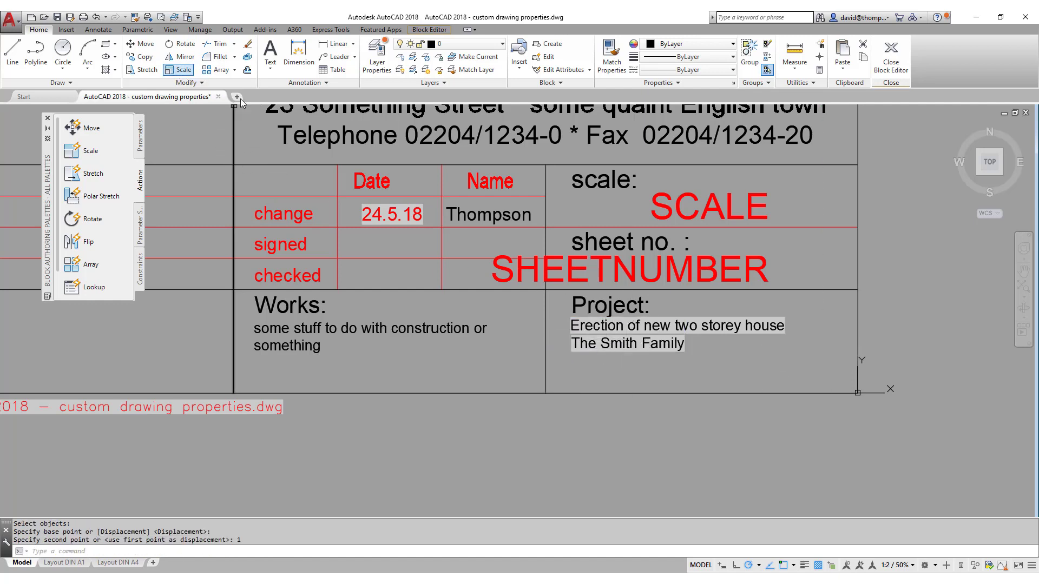
Scale both project text lines by 0.75 from the text start.
click(184, 69)
click(805, 318)
click(559, 353)
key(Return)
click(572, 319)
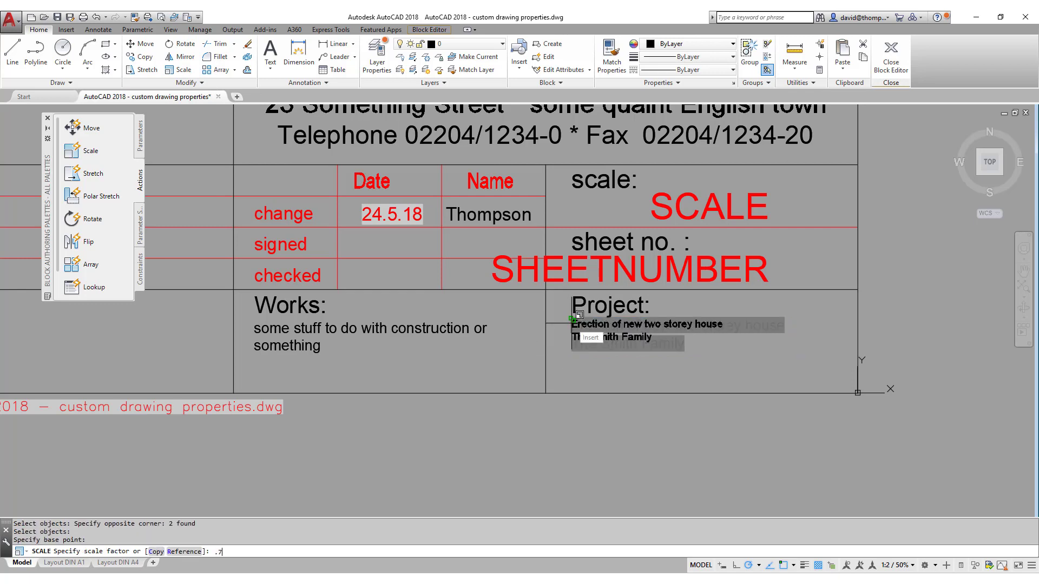
key(Return)
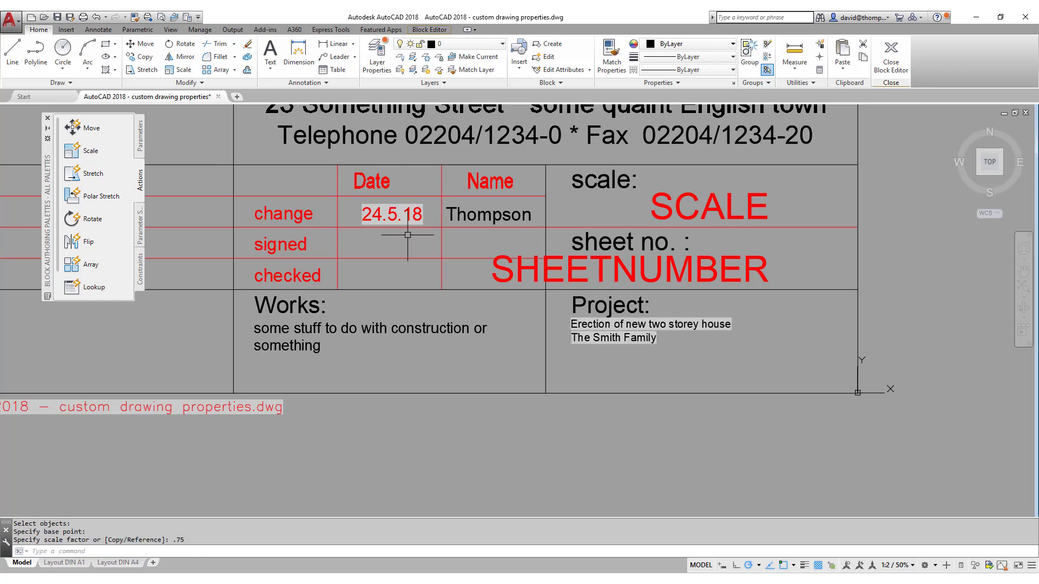
Copy the project name line three times, stacking the copies beneath the original.
click(142, 56)
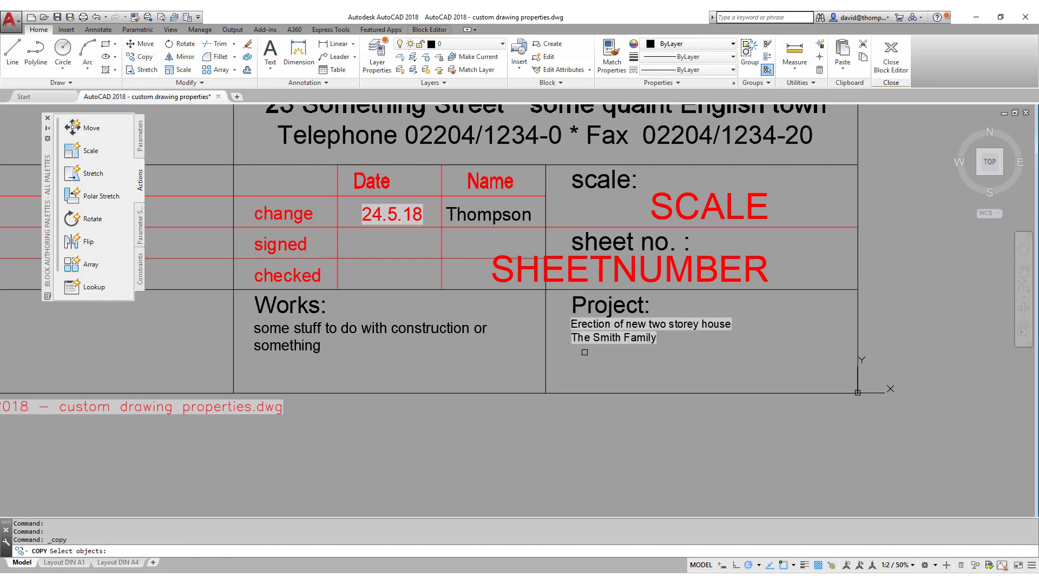
click(586, 339)
key(Return)
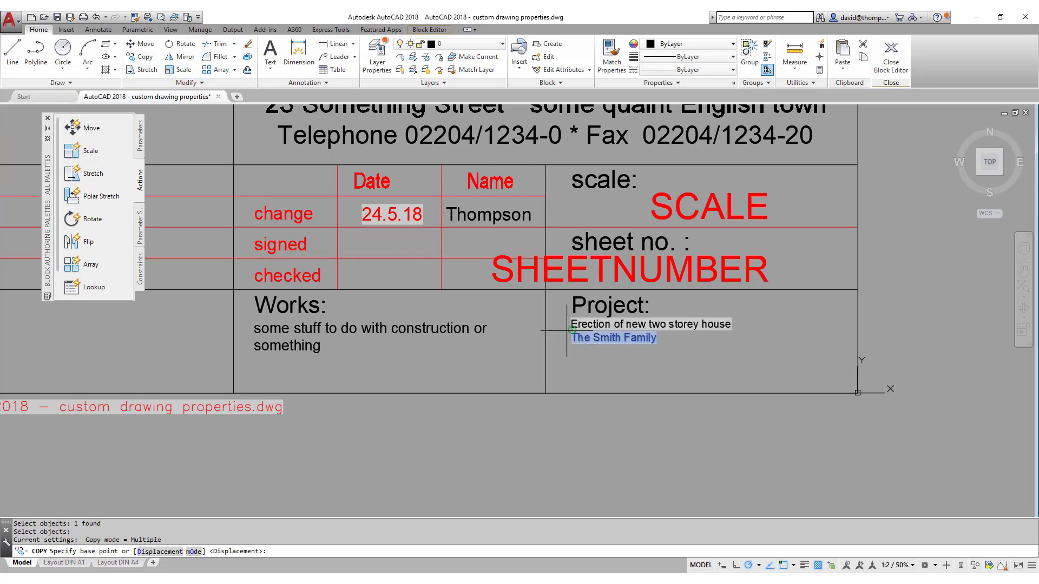
scroll(568, 328, up, 3)
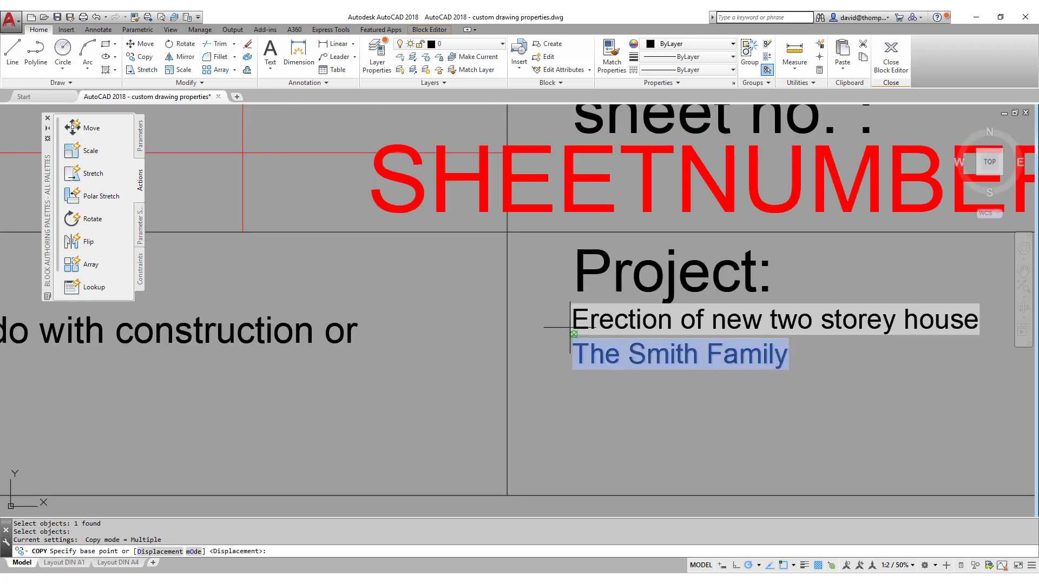
click(572, 330)
click(574, 374)
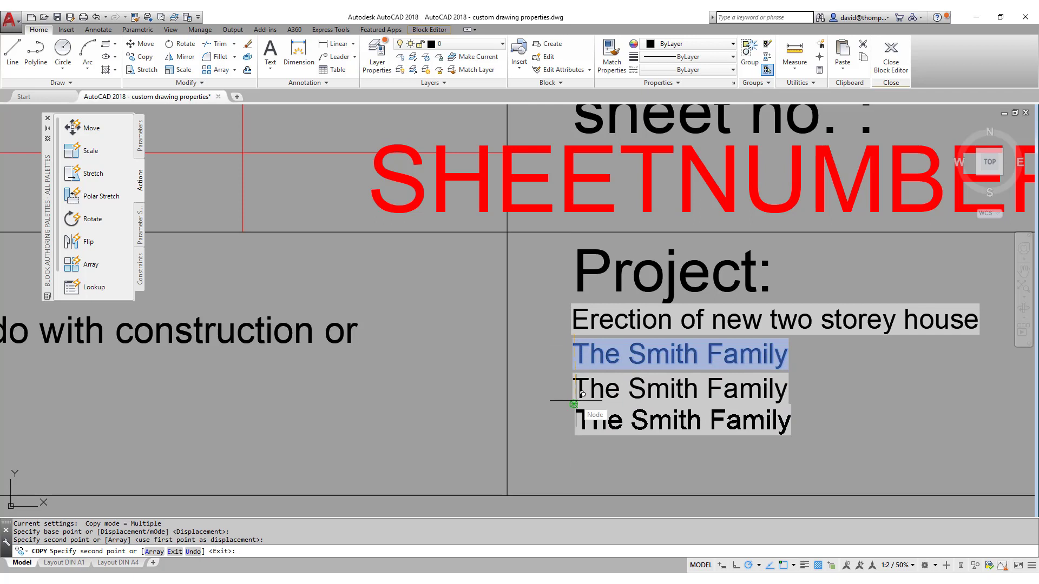
click(574, 403)
click(573, 438)
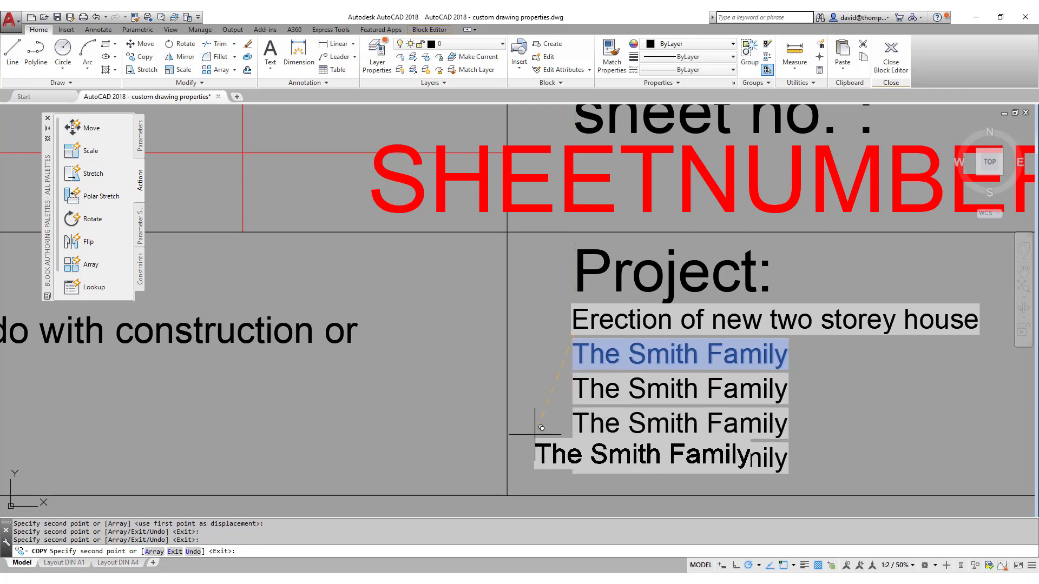
Open the field settings of the second project name line.
key(Escape)
double_click(645, 384)
double_click(646, 389)
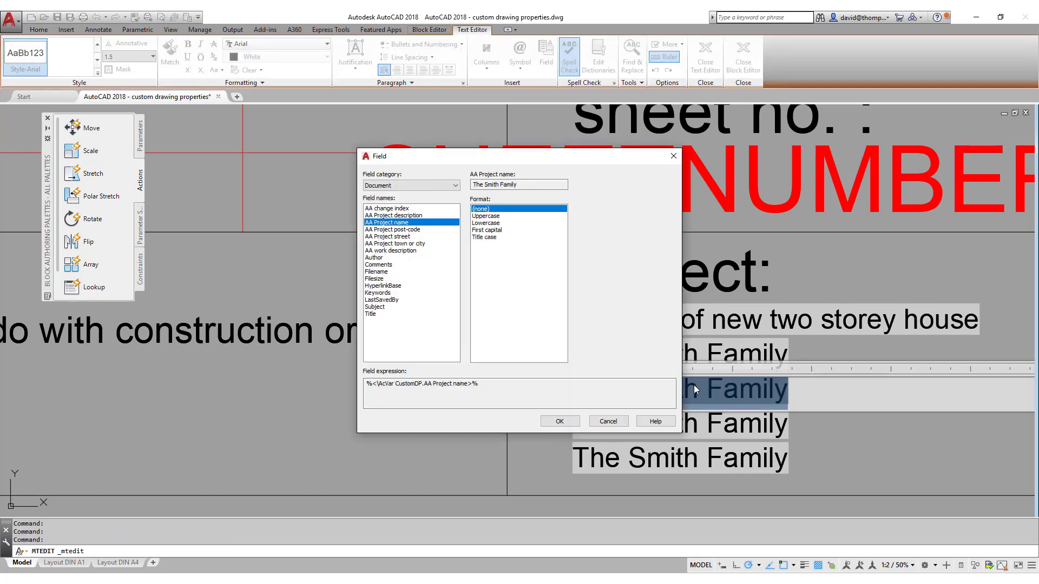
Change the second line's field to the AA Project street property.
click(406, 237)
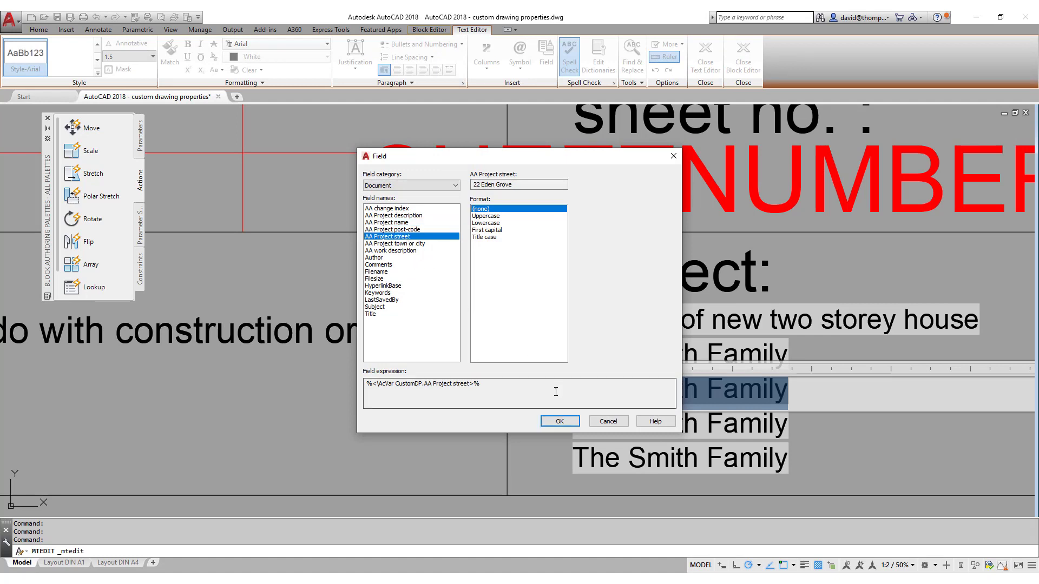
click(559, 421)
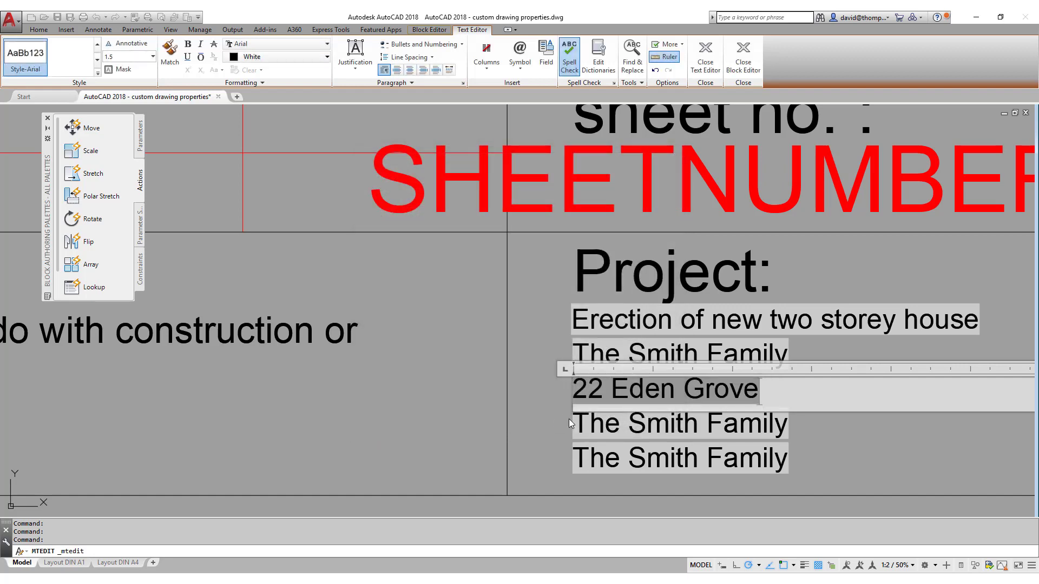
click(800, 430)
Change the next copied line's field to AA Project town or city.
double_click(778, 423)
triple_click(696, 430)
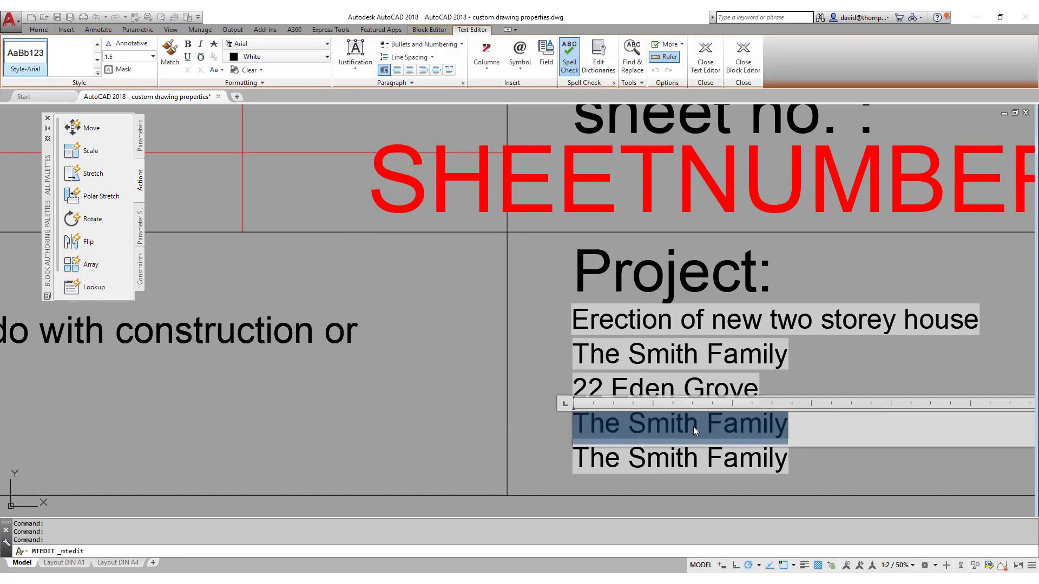
key(ctrl+f)
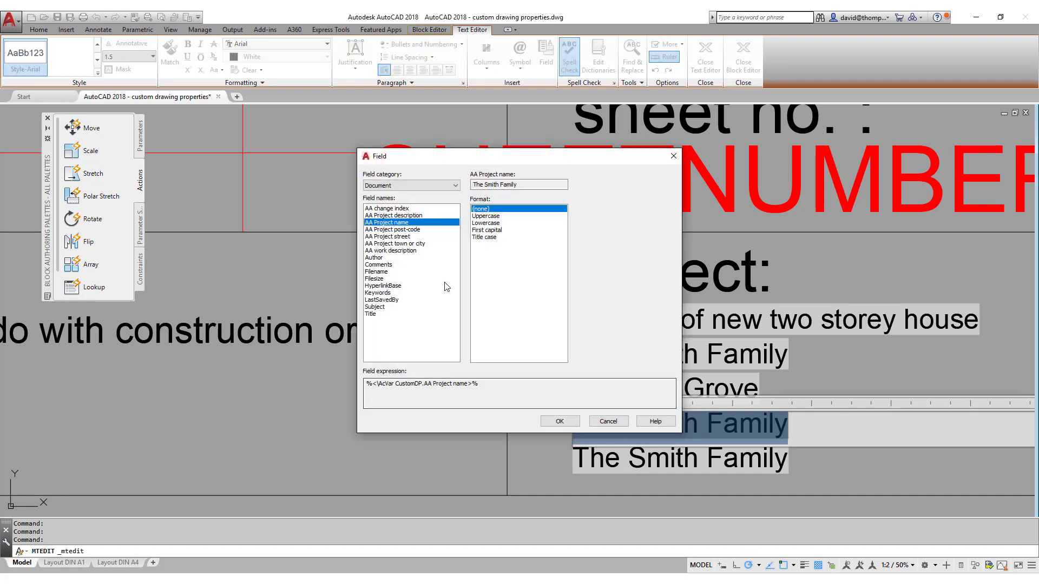
click(408, 244)
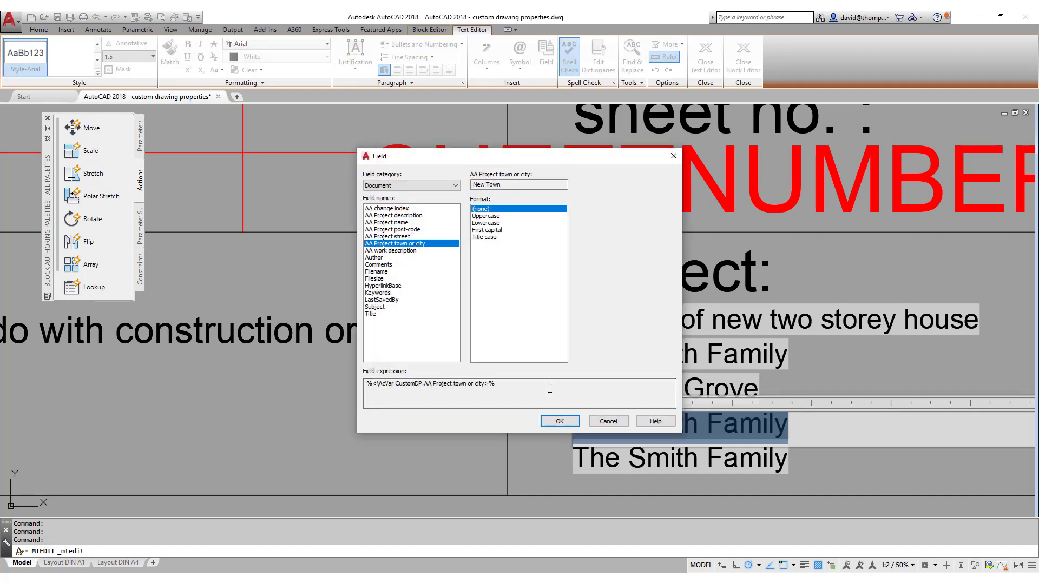
click(555, 421)
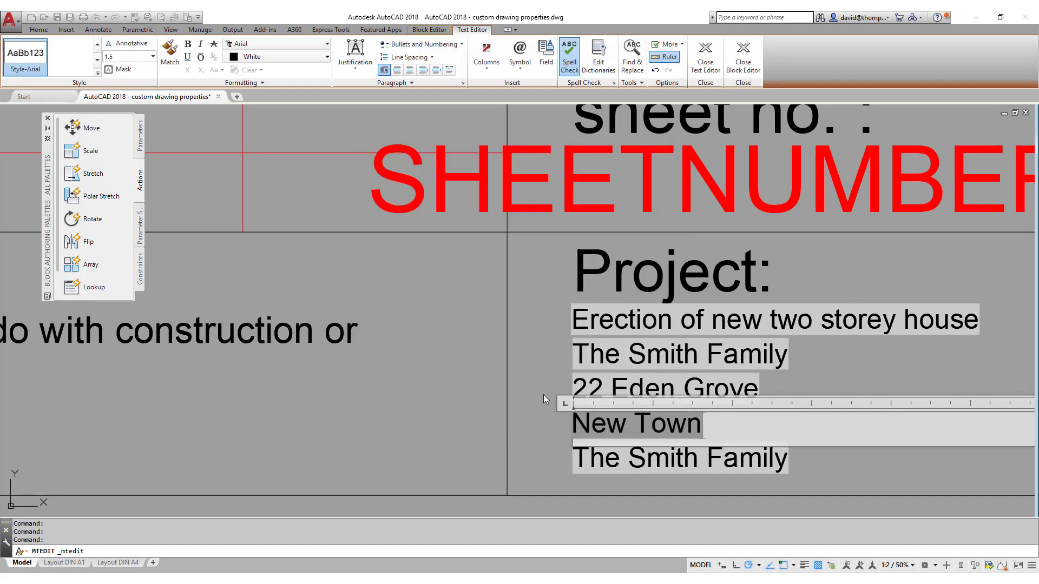
click(544, 399)
Change the last copied line's field to AA Project post-code.
double_click(632, 456)
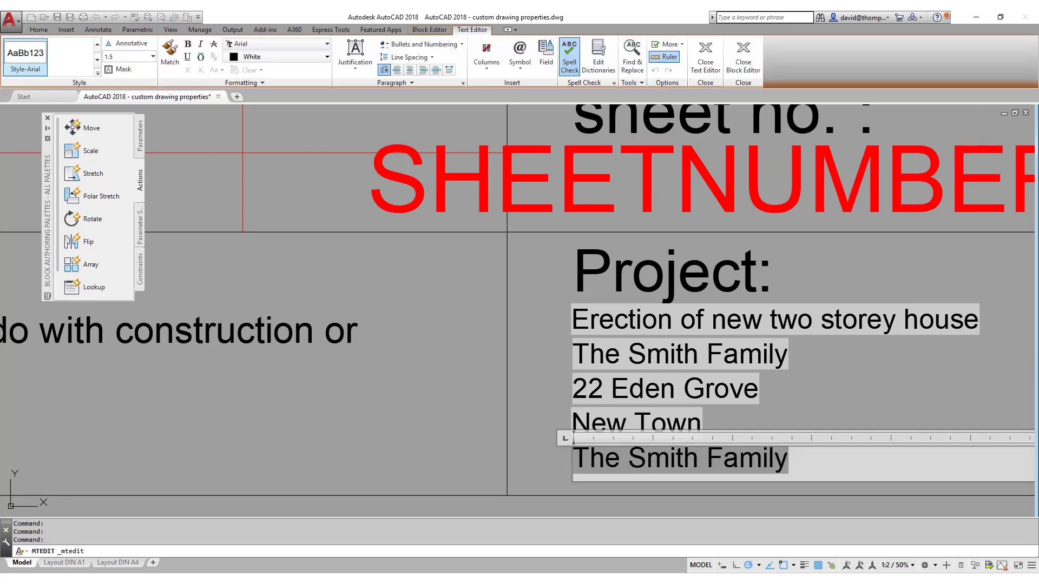
double_click(633, 458)
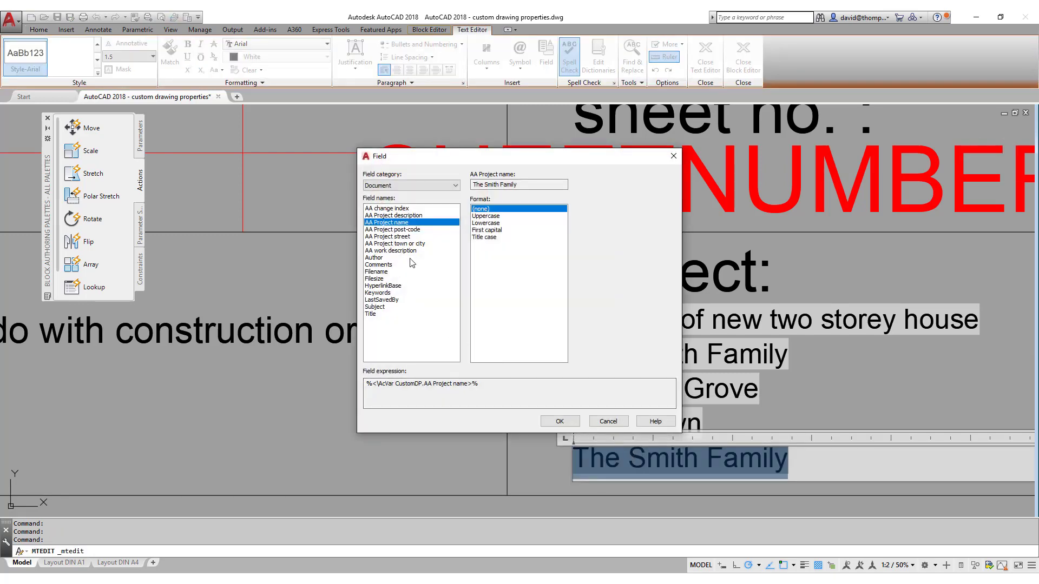
click(407, 230)
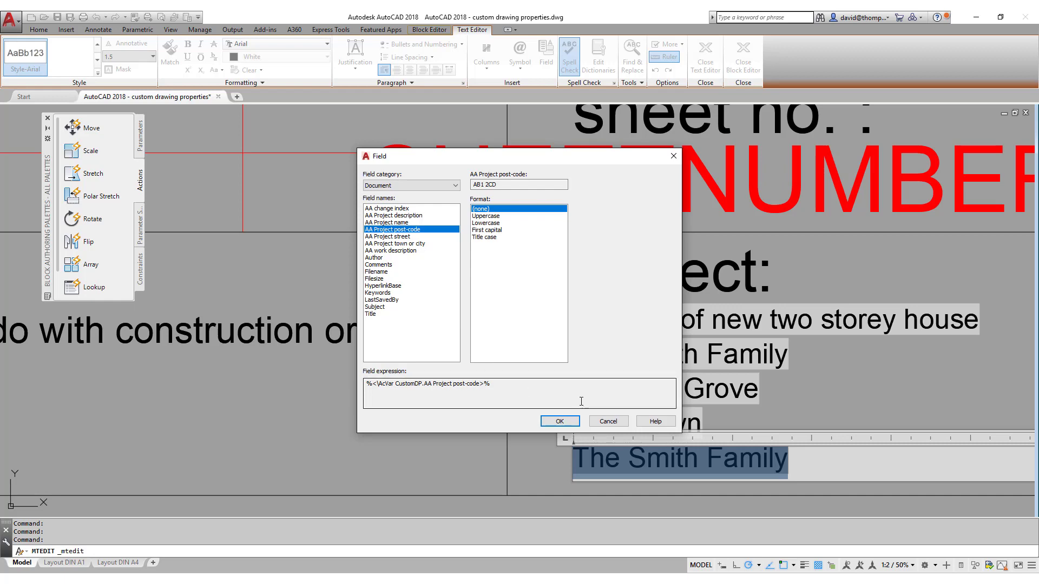
click(570, 422)
click(533, 399)
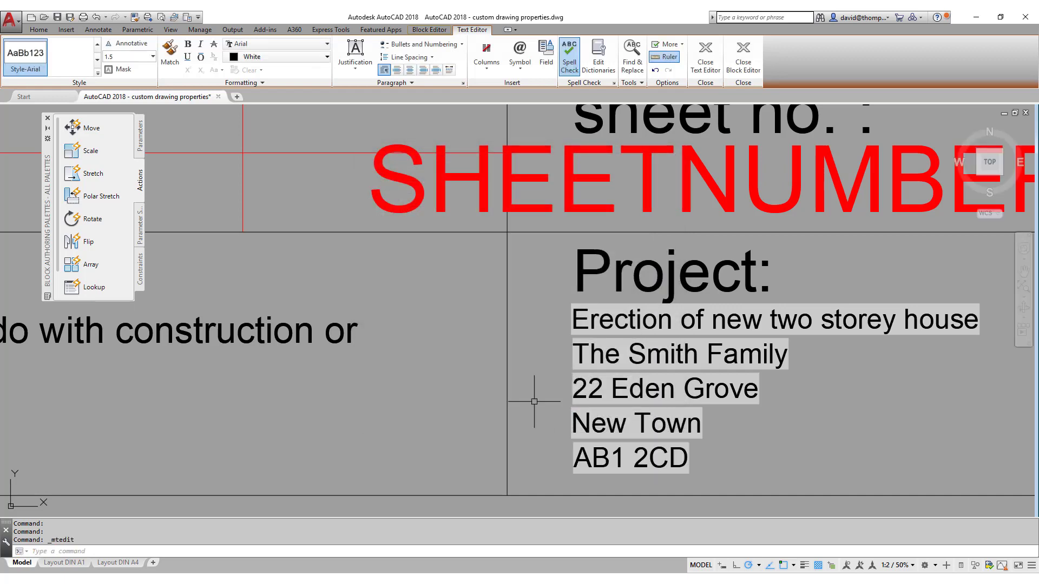
Copy the project description text onto the Works line.
scroll(683, 380, down, 4)
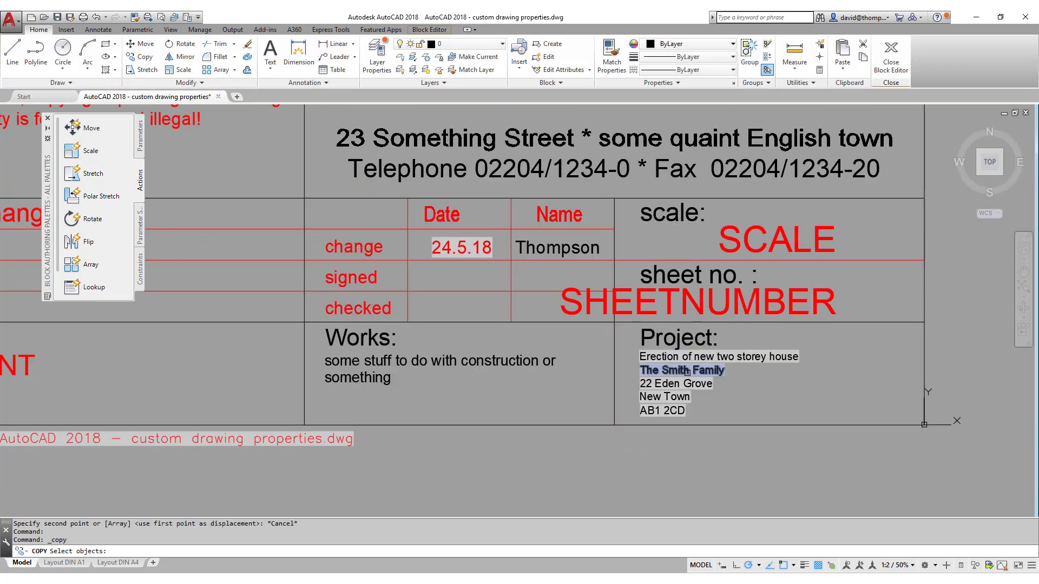
click(642, 356)
key(Return)
click(640, 352)
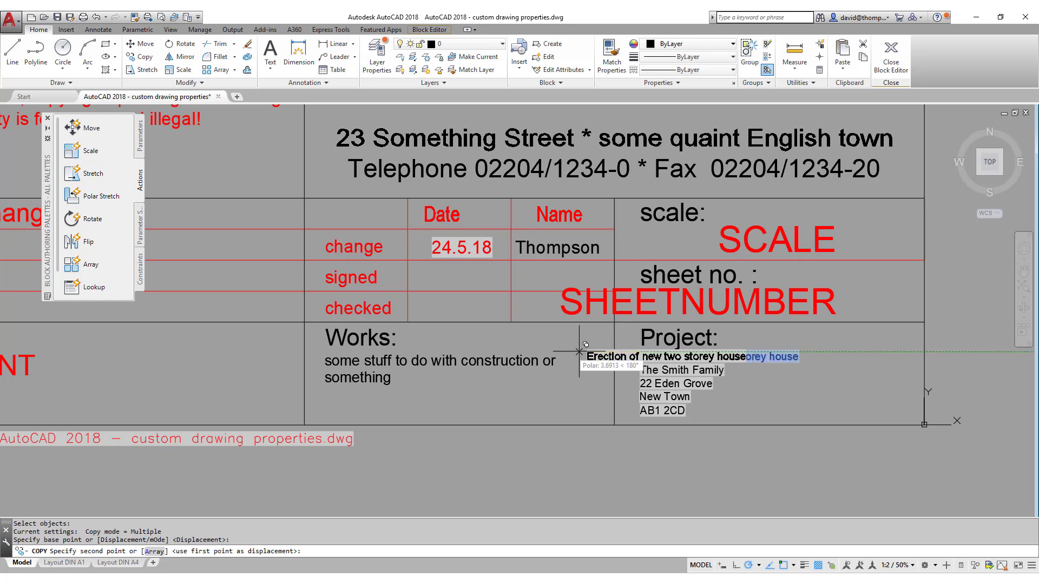
click(330, 356)
key(Escape)
Match the copy to the original Works text's formatting and erase the overlapping extra text.
click(135, 17)
click(478, 356)
click(479, 352)
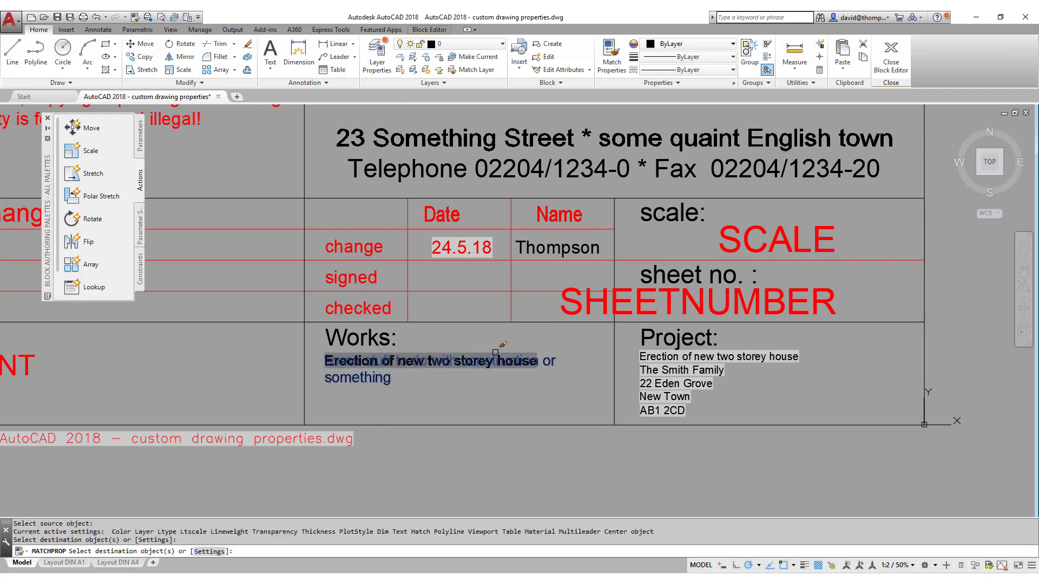
key(Escape)
click(508, 359)
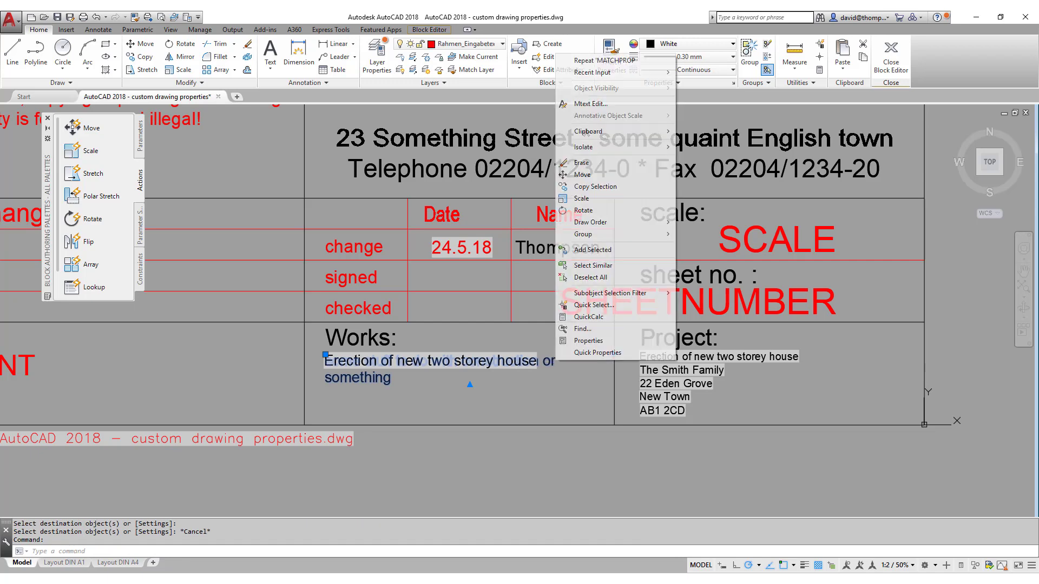
right_click(558, 358)
click(579, 162)
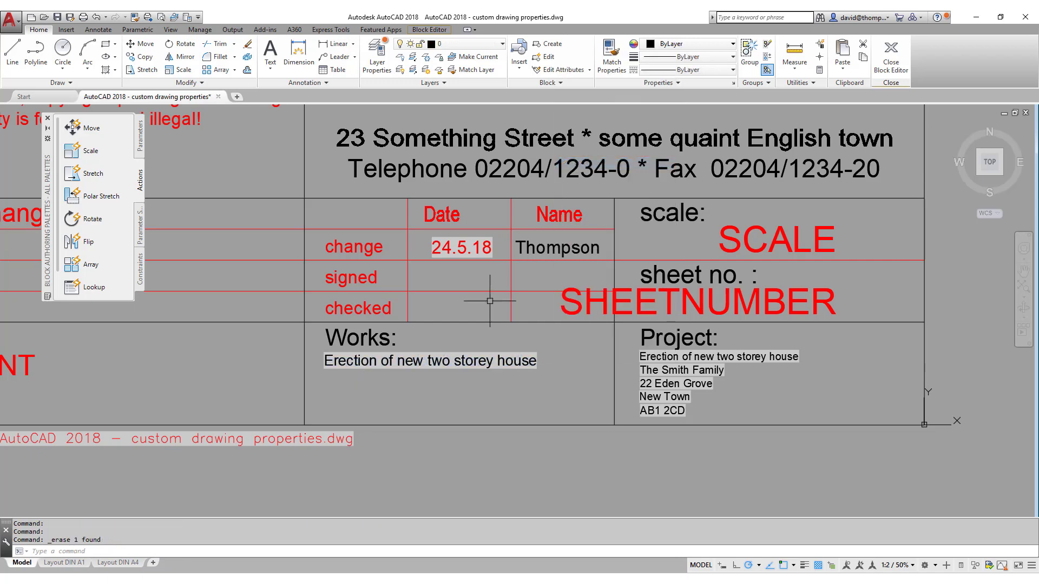
Switch the Works text's field to AA work description, reading 'Steel Stairs – basement to 1st floor'.
double_click(458, 362)
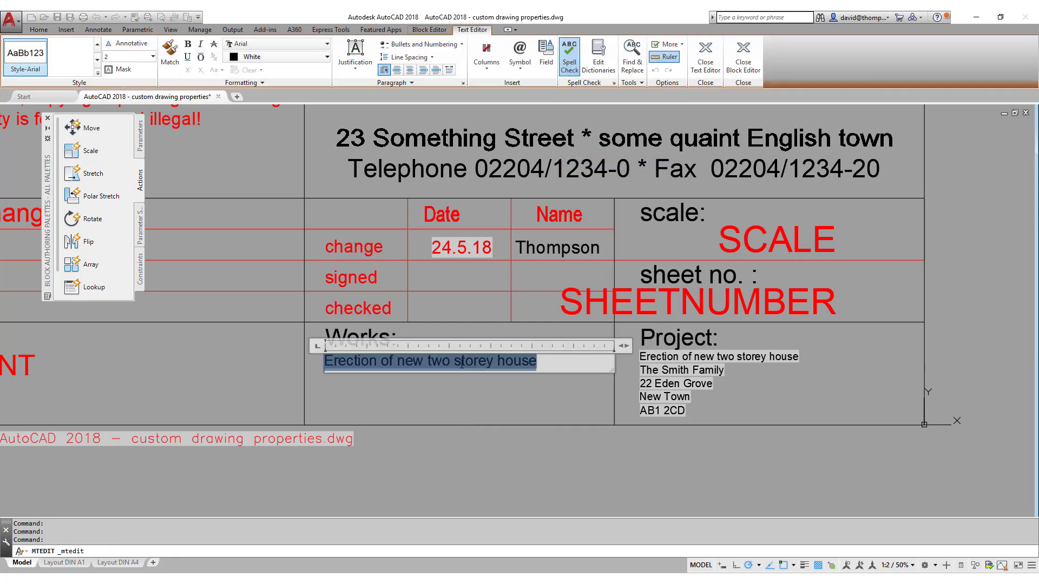
double_click(457, 362)
click(384, 251)
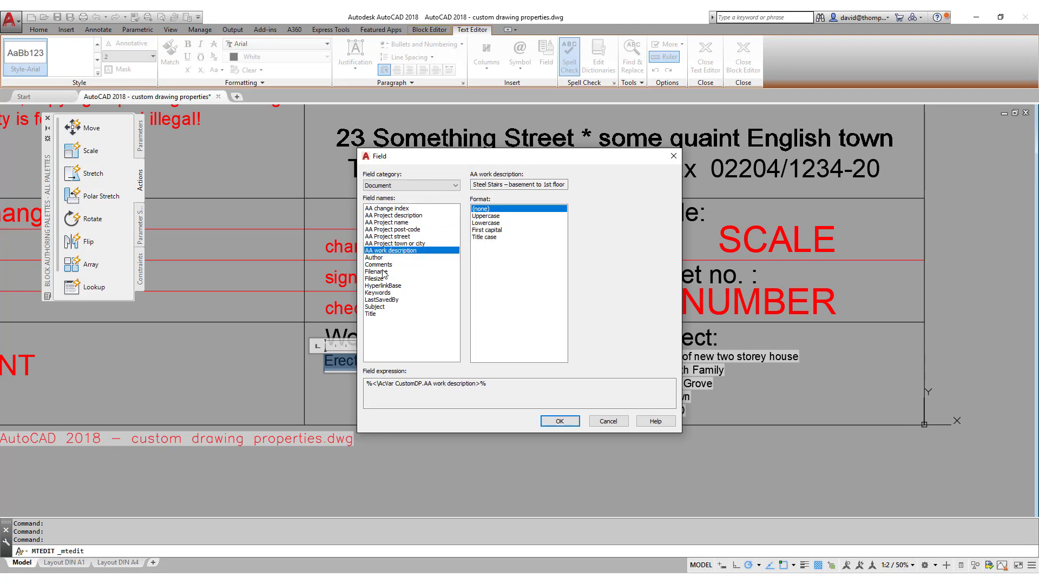
click(548, 421)
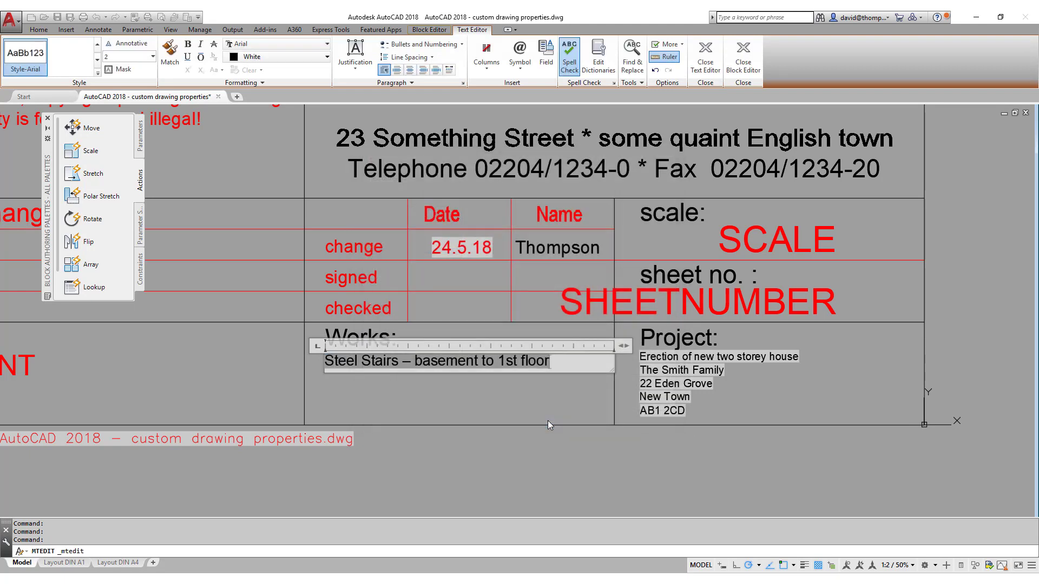
click(548, 405)
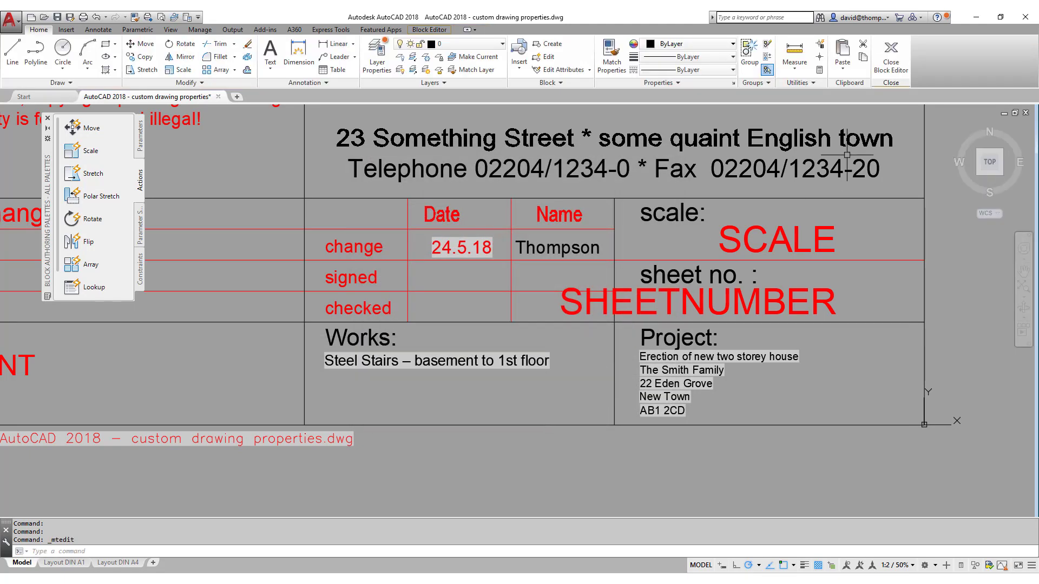
Save the Sheet Title large block edits and zoom the DIN A1 layout to its full extents.
click(890, 62)
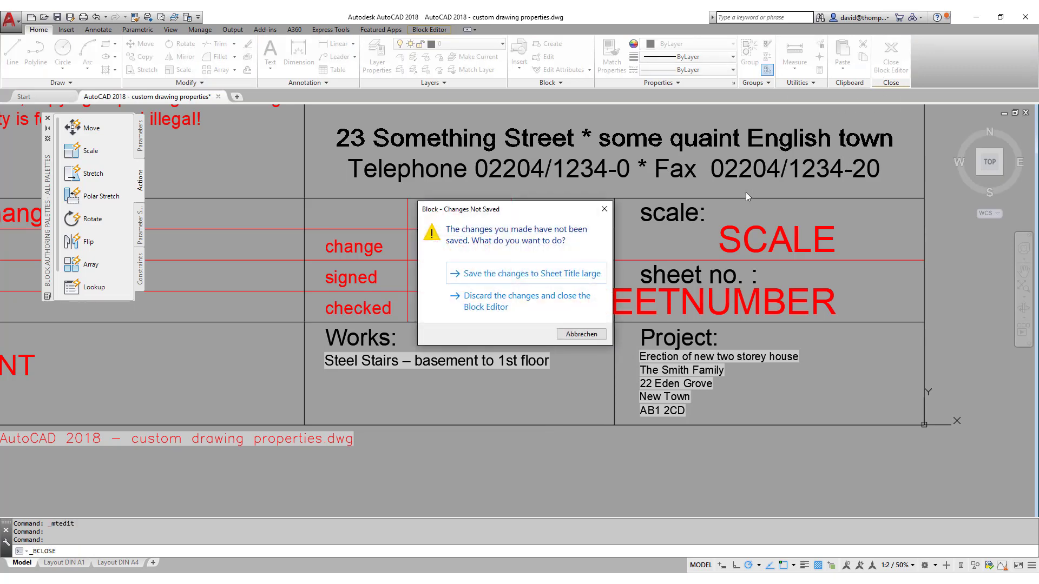
click(552, 274)
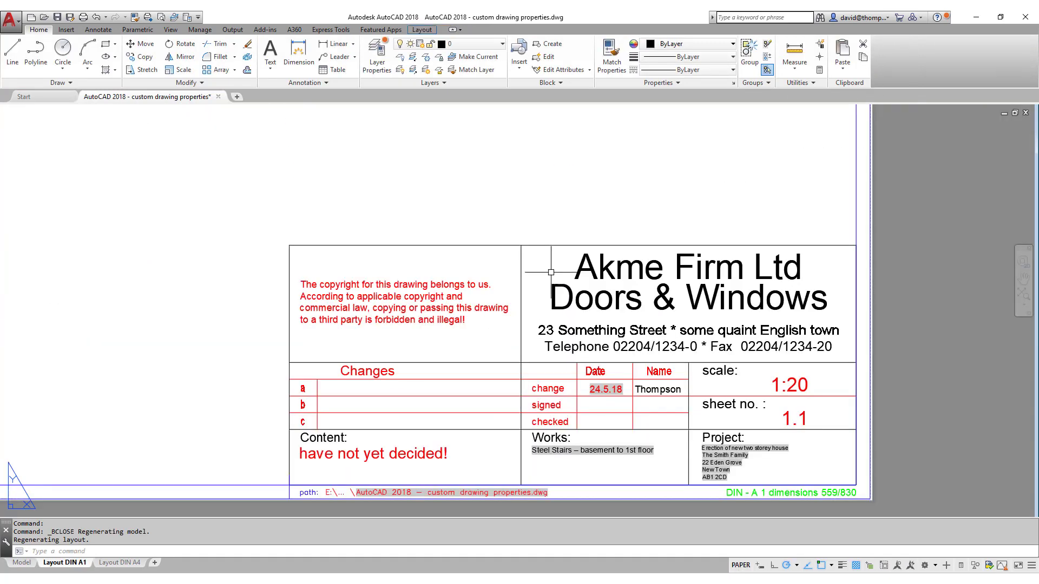
scroll(641, 288, down, 2)
scroll(641, 371, up, 4)
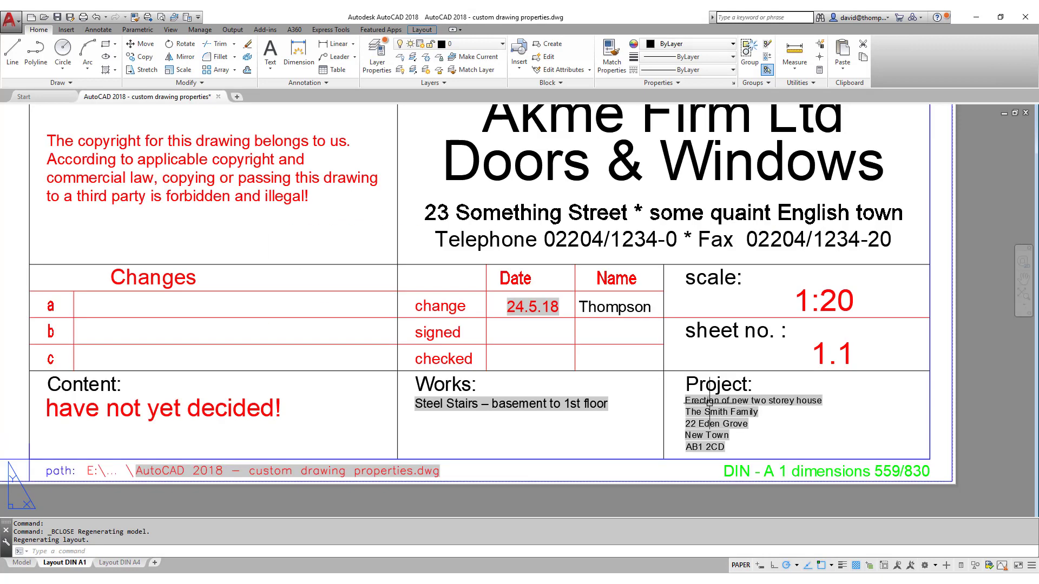
scroll(600, 399, down, 2)
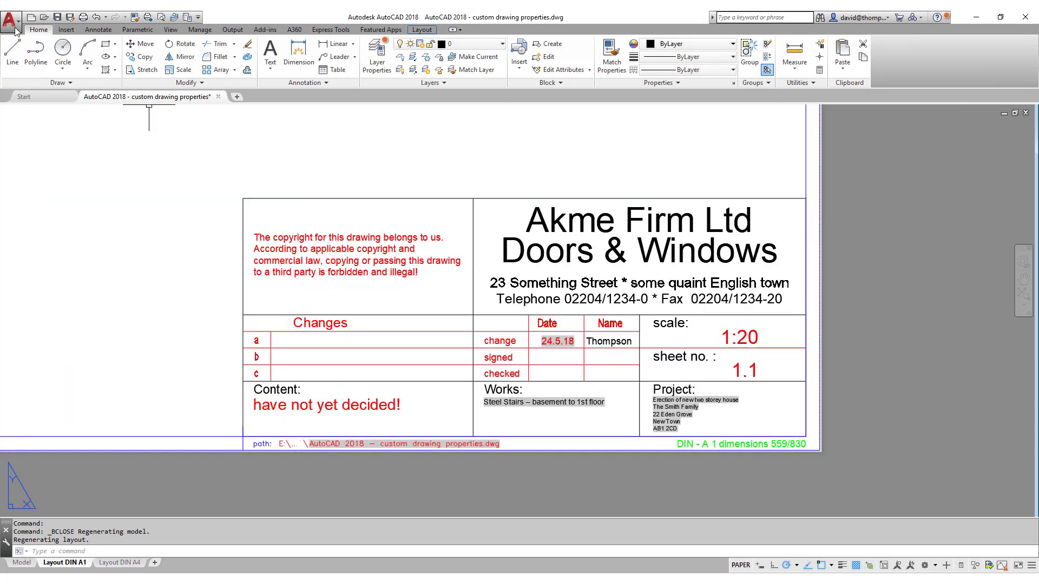
middle_click(658, 319)
middle_click(658, 319)
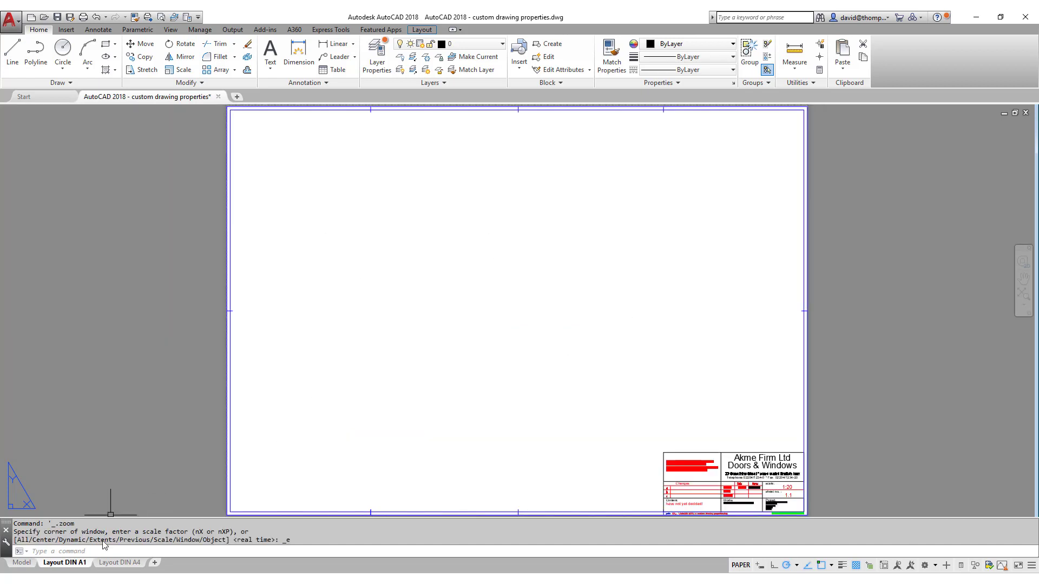
Switch to the DIN A4 layout, inspect its title block attributes without changes, then select and right-click the block.
click(111, 561)
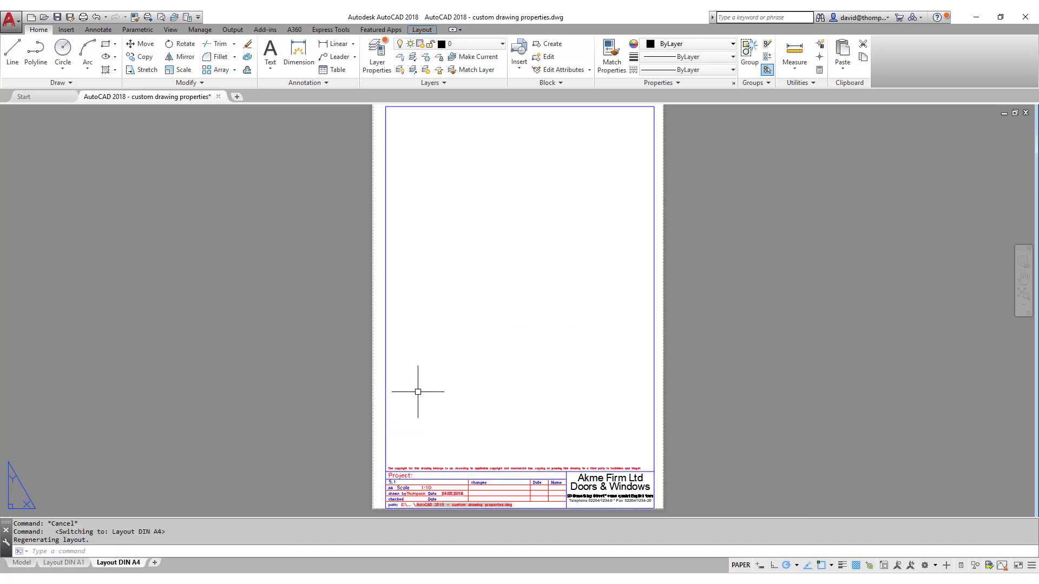
scroll(477, 469, up, 3)
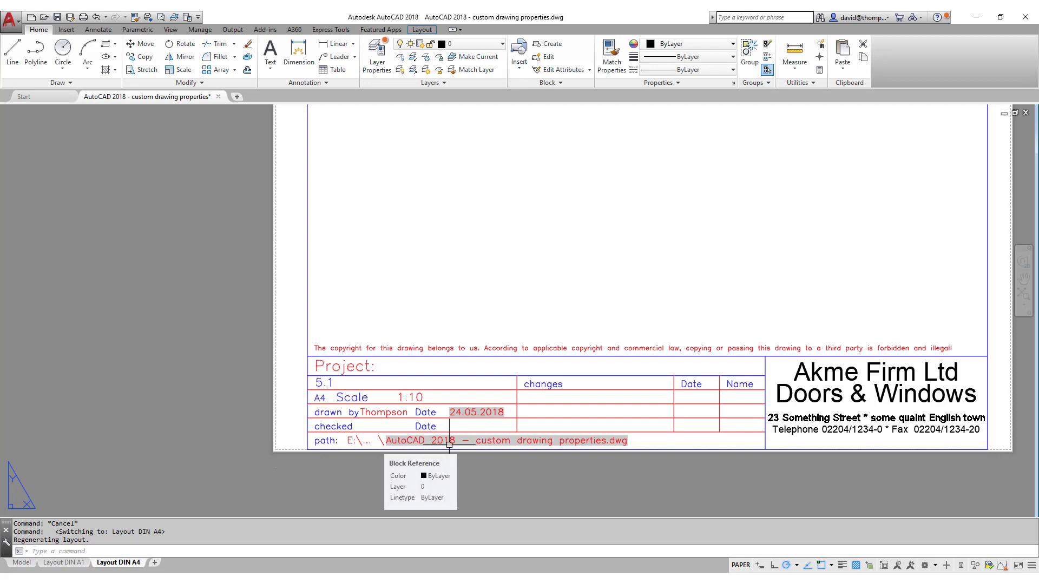
double_click(363, 366)
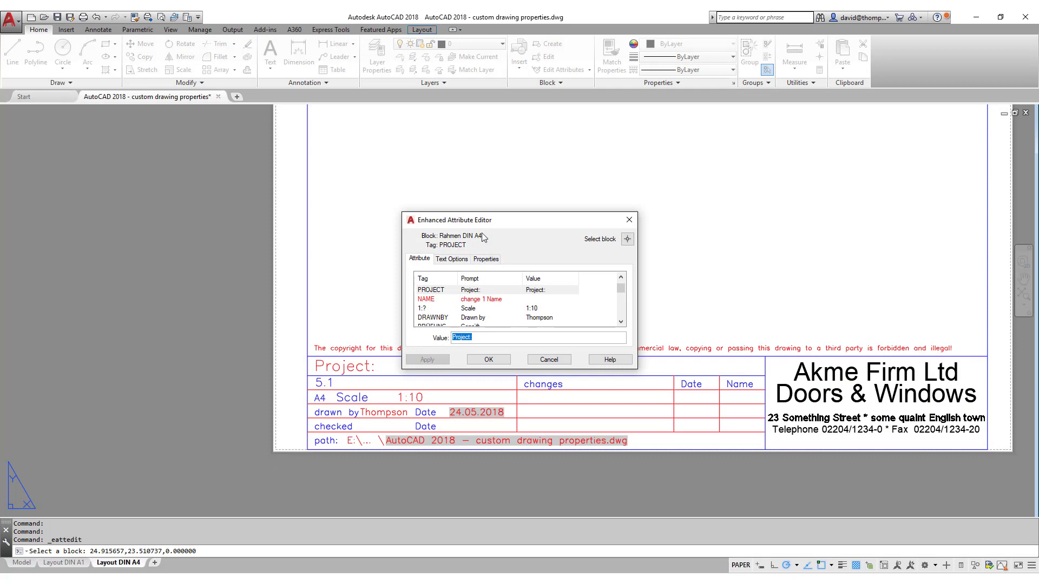
click(548, 360)
click(429, 348)
right_click(430, 355)
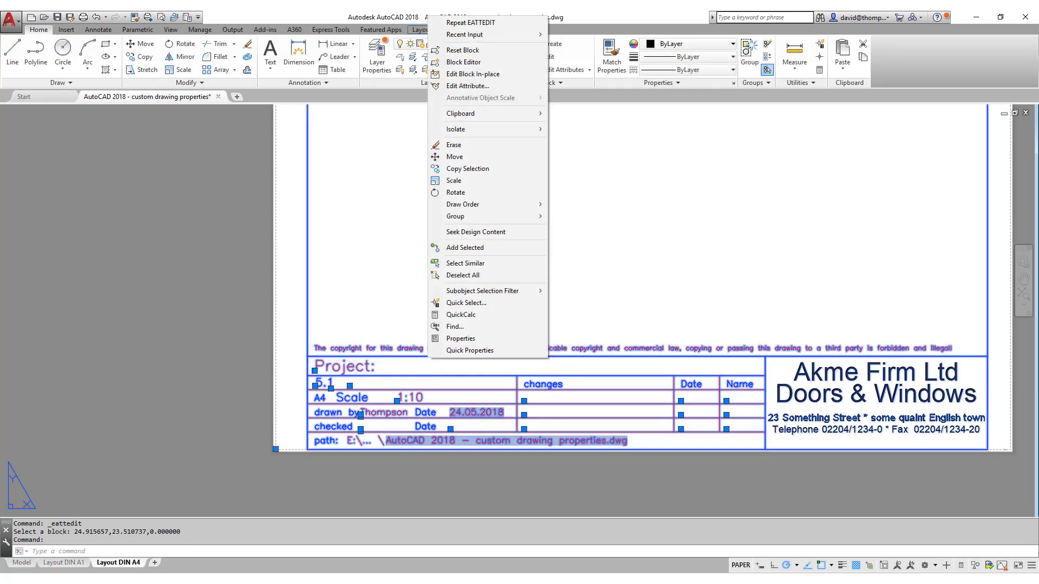
Edit the A4 title block and place an AA Project description field reading 'Erection of new two storey house'.
click(463, 62)
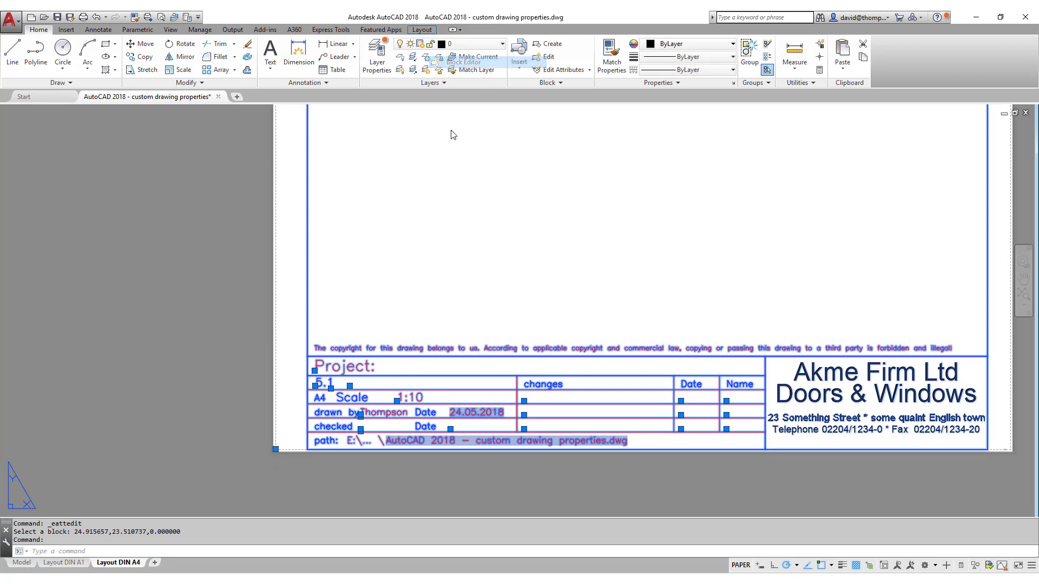
scroll(431, 459, up, 5)
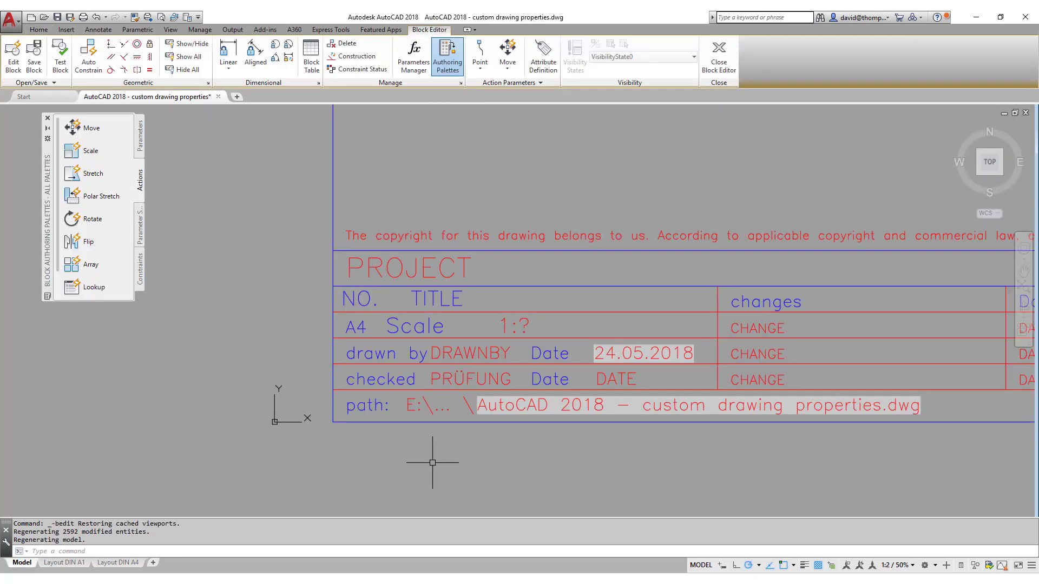
click(66, 29)
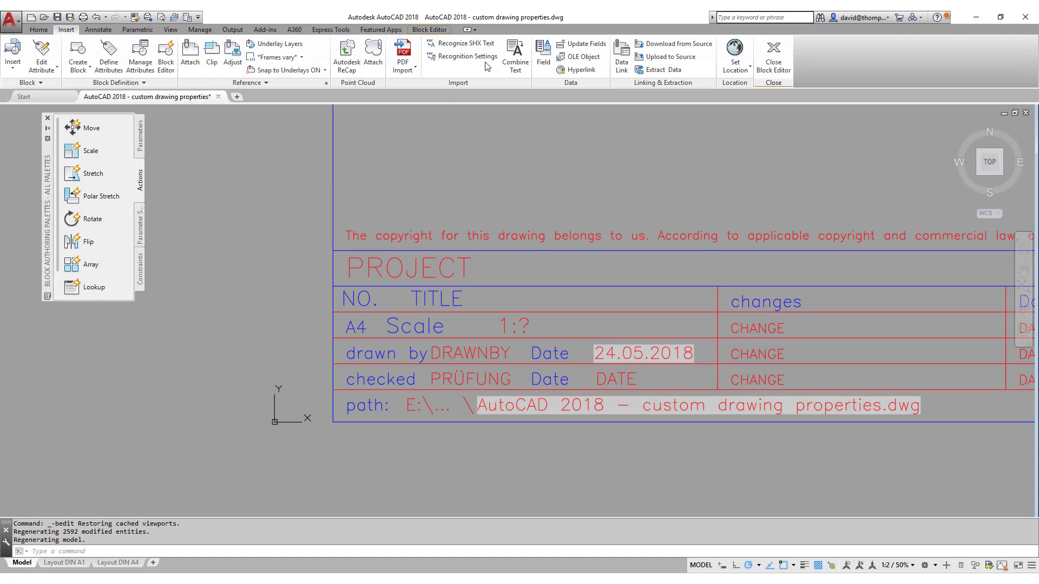
click(544, 54)
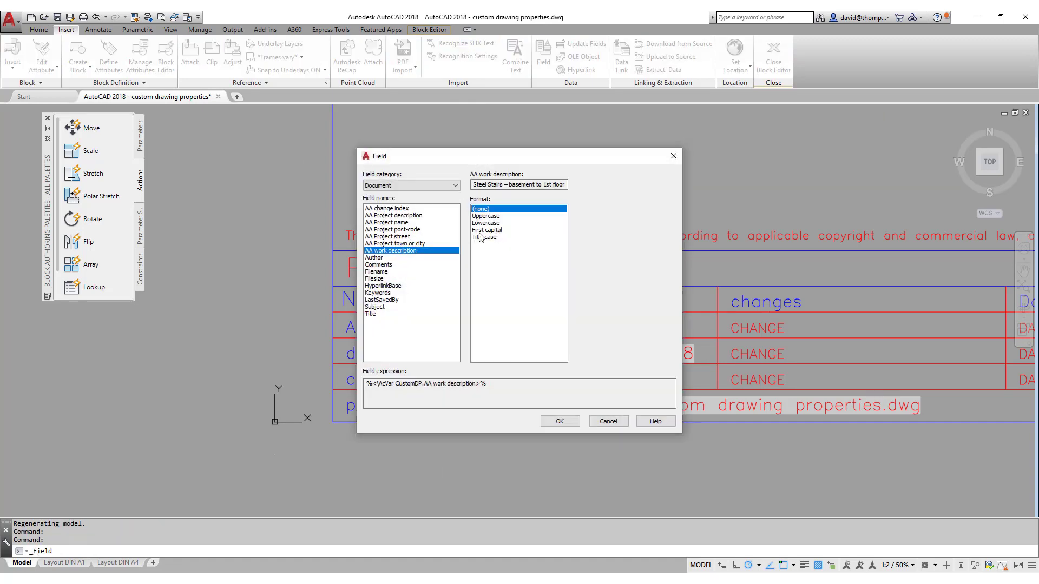
click(432, 222)
click(420, 216)
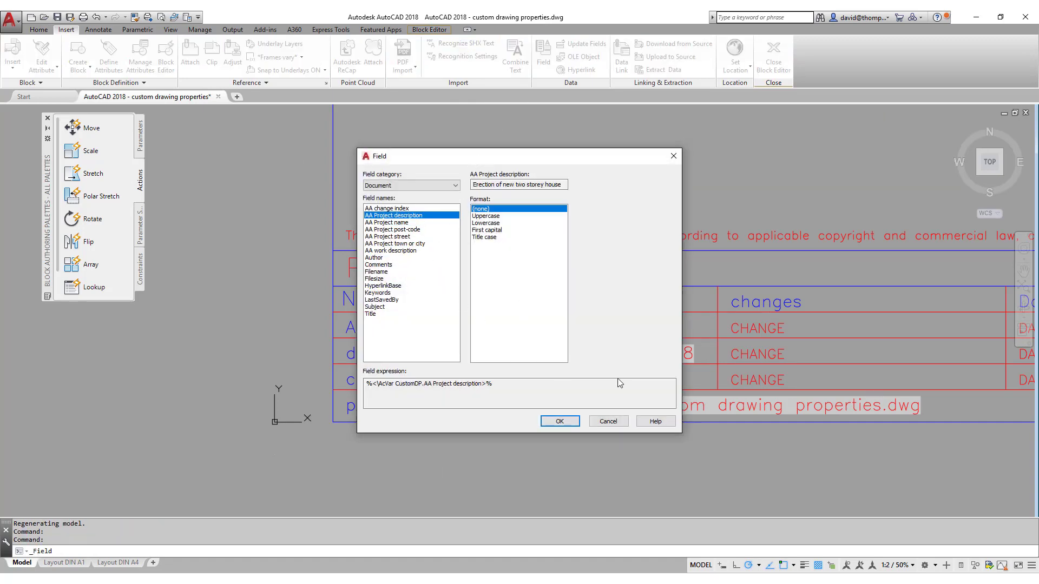
click(560, 421)
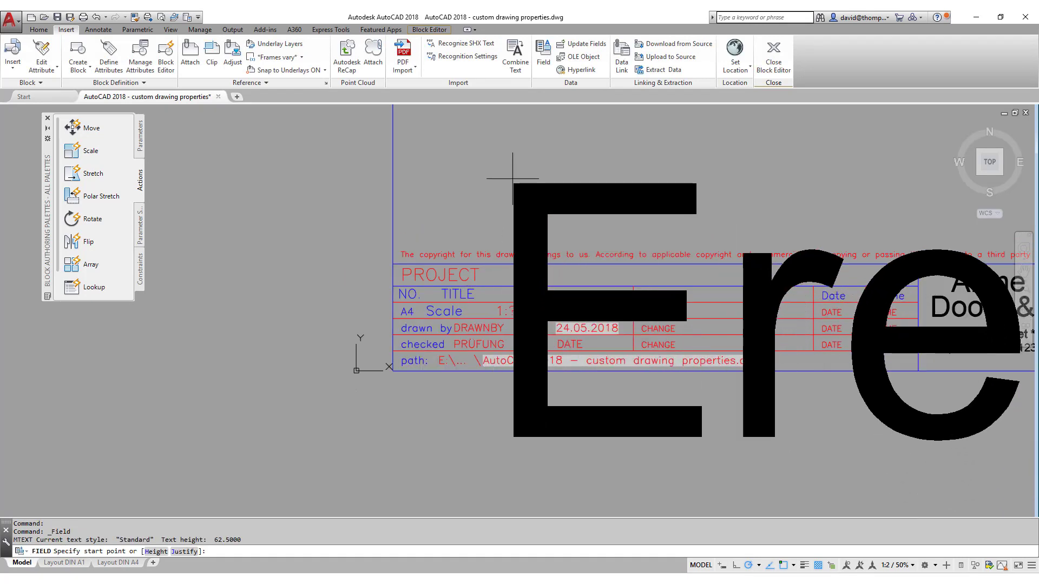
click(511, 174)
scroll(456, 229, down, 4)
middle_drag(456, 229, 414, 313)
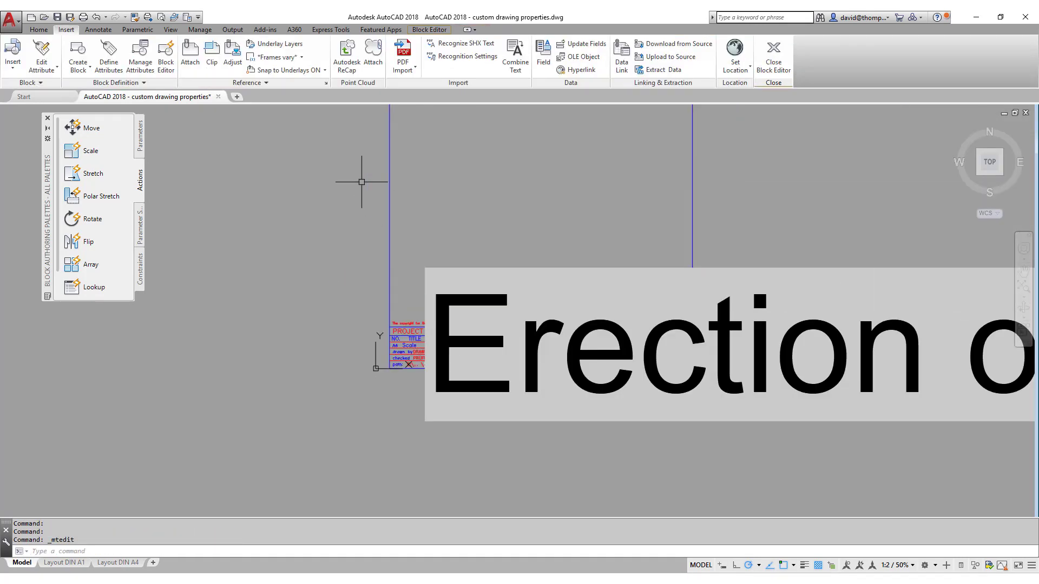
Match the oversized Erection field text to an existing title block text's formatting.
click(146, 17)
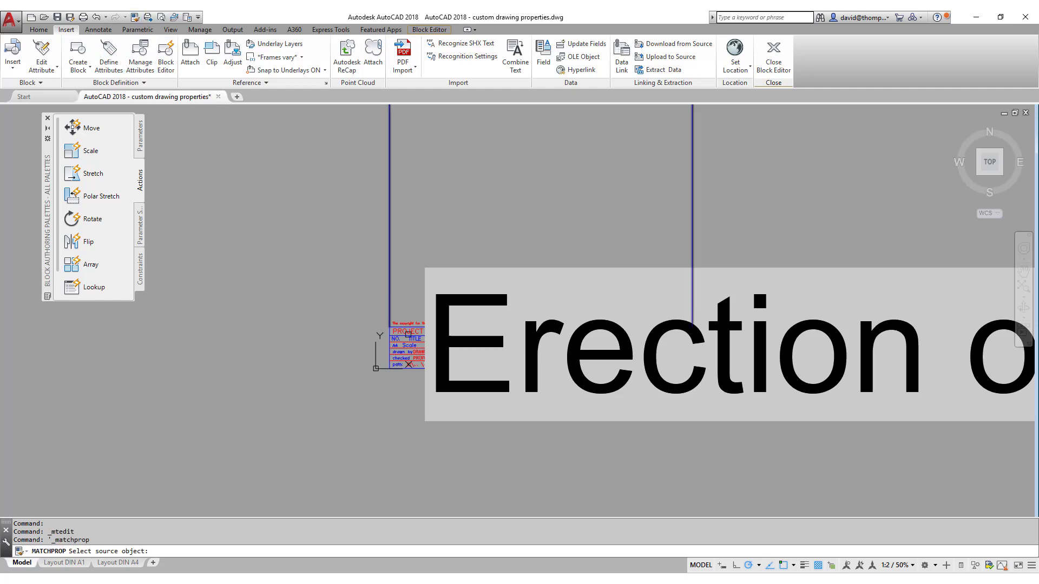
scroll(412, 334, up, 4)
click(411, 327)
click(470, 261)
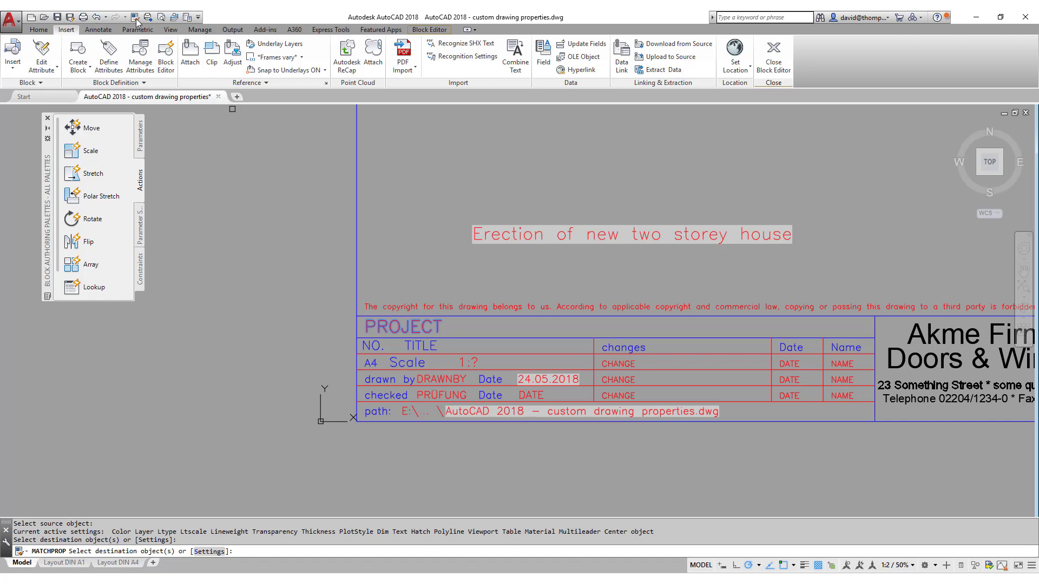
click(38, 29)
Move the Erection text left, closer to the title block.
click(141, 43)
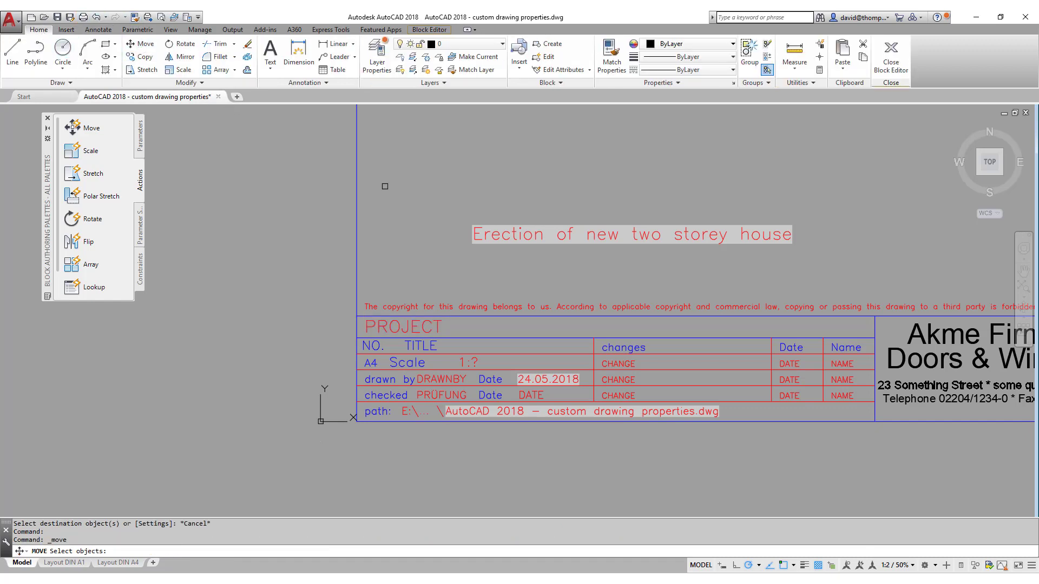
click(479, 236)
click(440, 221)
key(Return)
click(473, 244)
scroll(412, 290, up, 5)
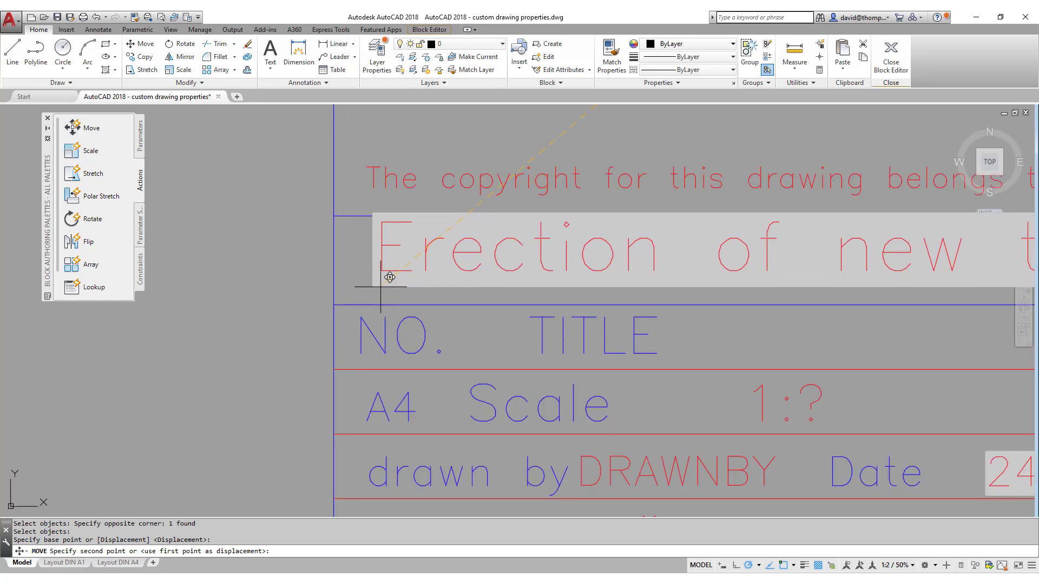
click(365, 281)
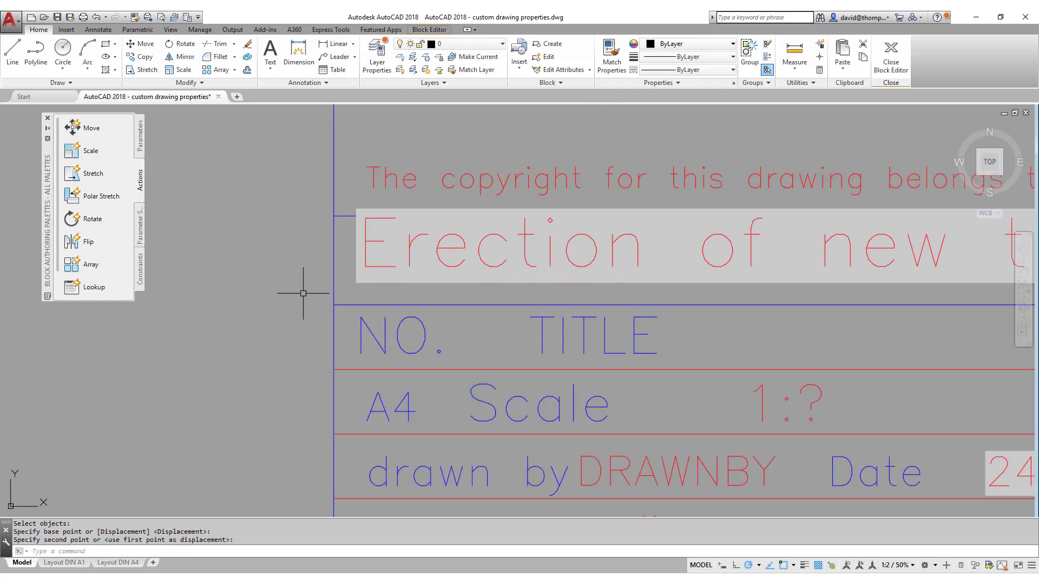
Move the project description text down into the title row.
click(142, 43)
click(377, 210)
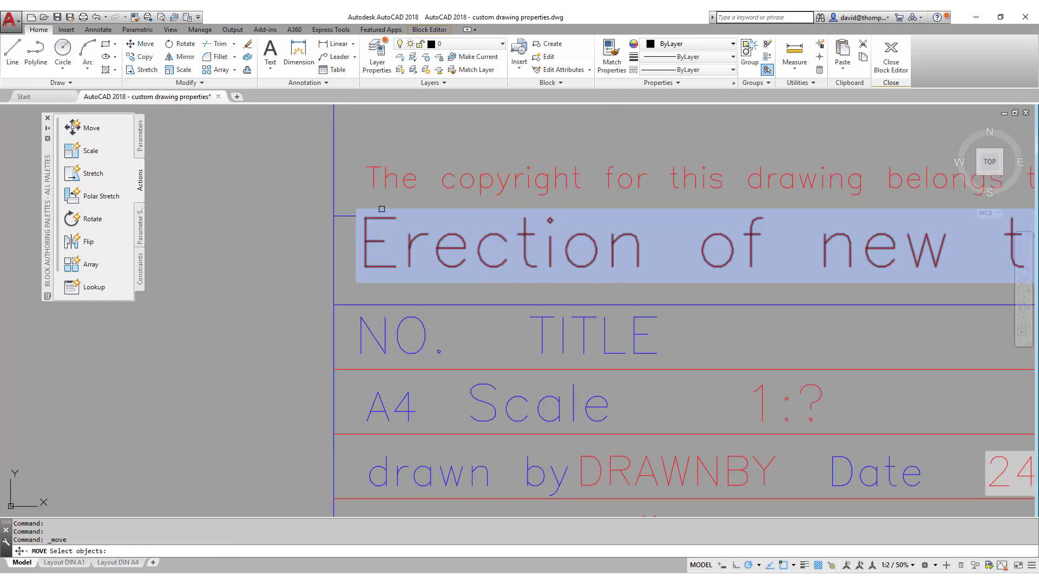
key(Return)
click(290, 191)
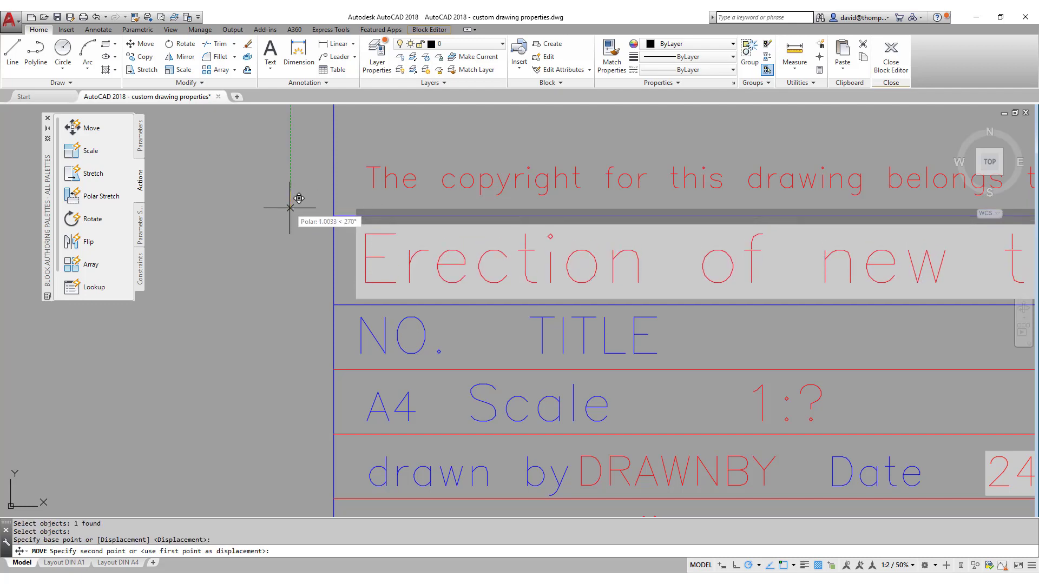
click(290, 209)
Window-select the old PROJECT attribute definition and erase it.
scroll(267, 221, down, 3)
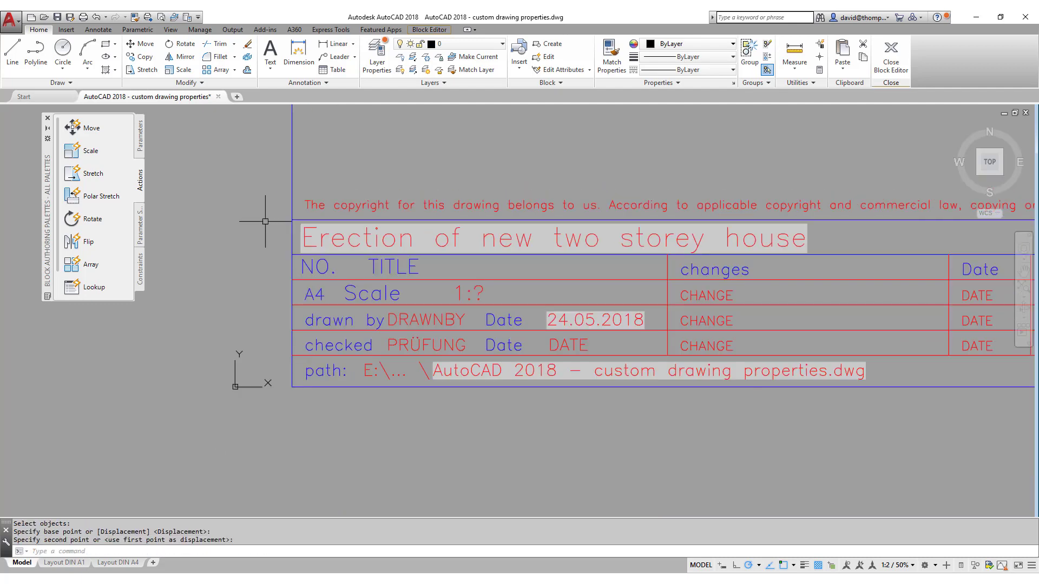
click(276, 268)
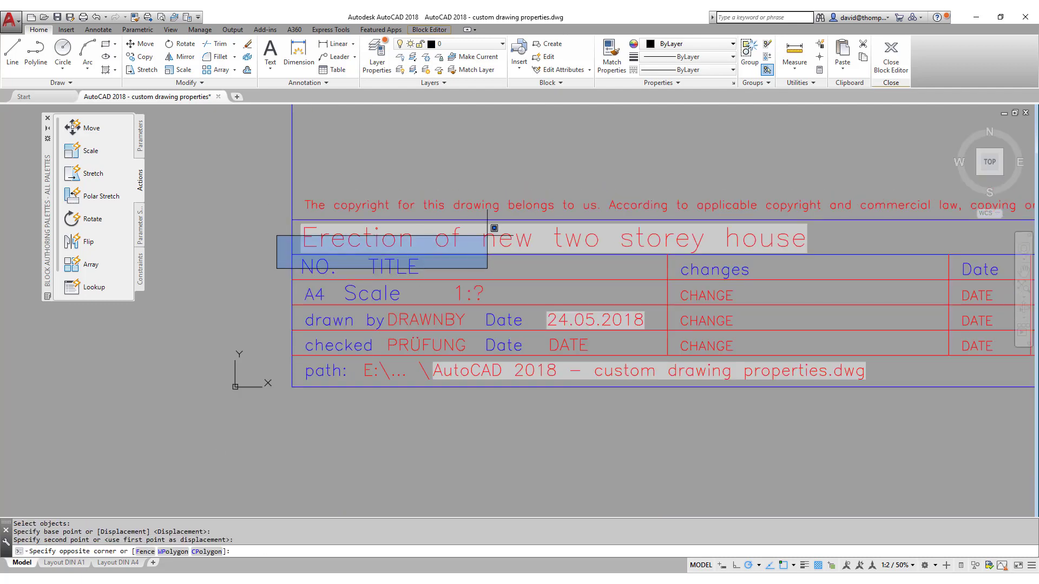
click(599, 207)
right_click(412, 179)
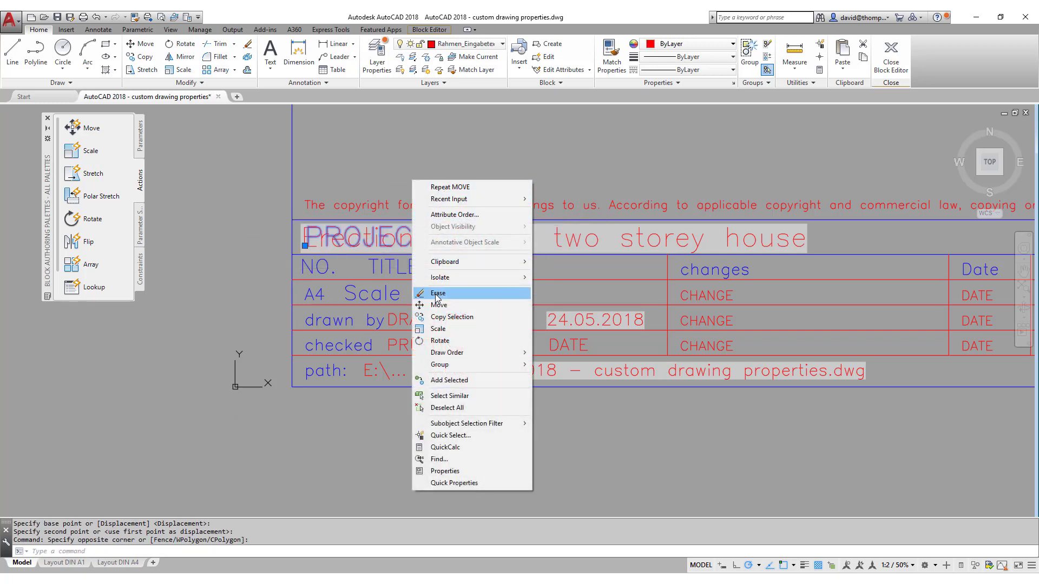
click(430, 296)
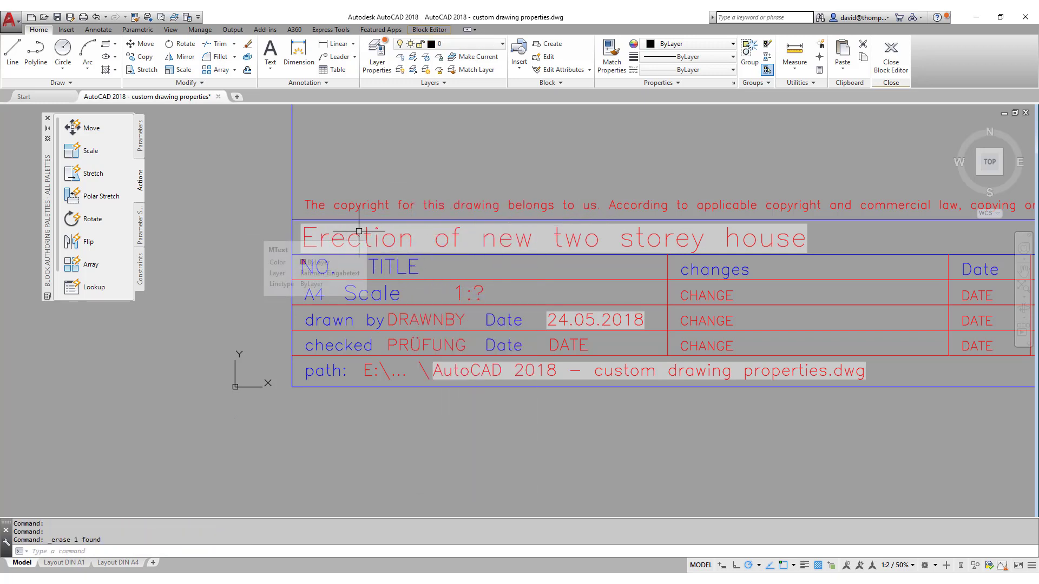
scroll(292, 327, down, 4)
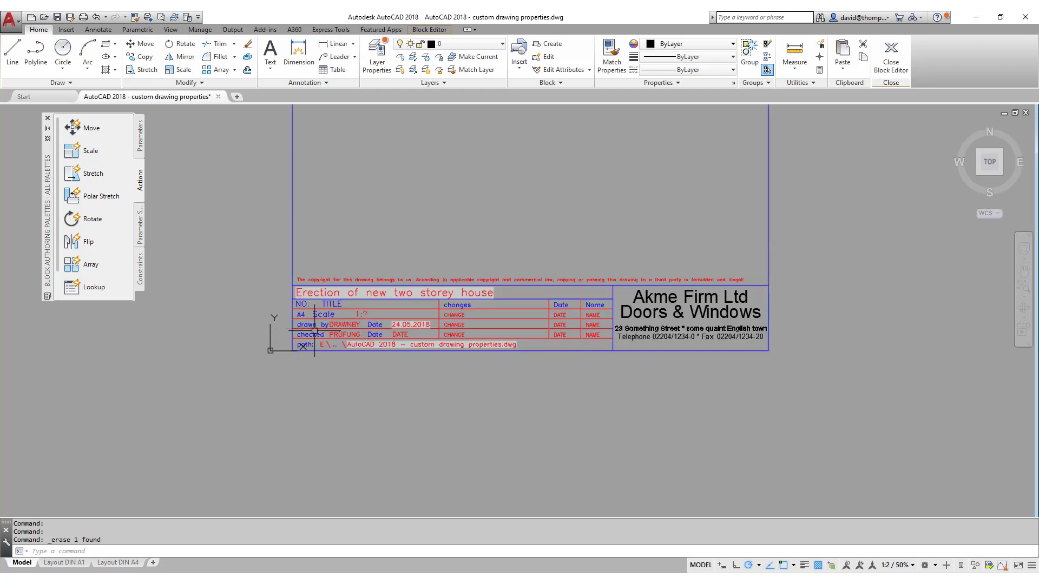
scroll(310, 347, up, 2)
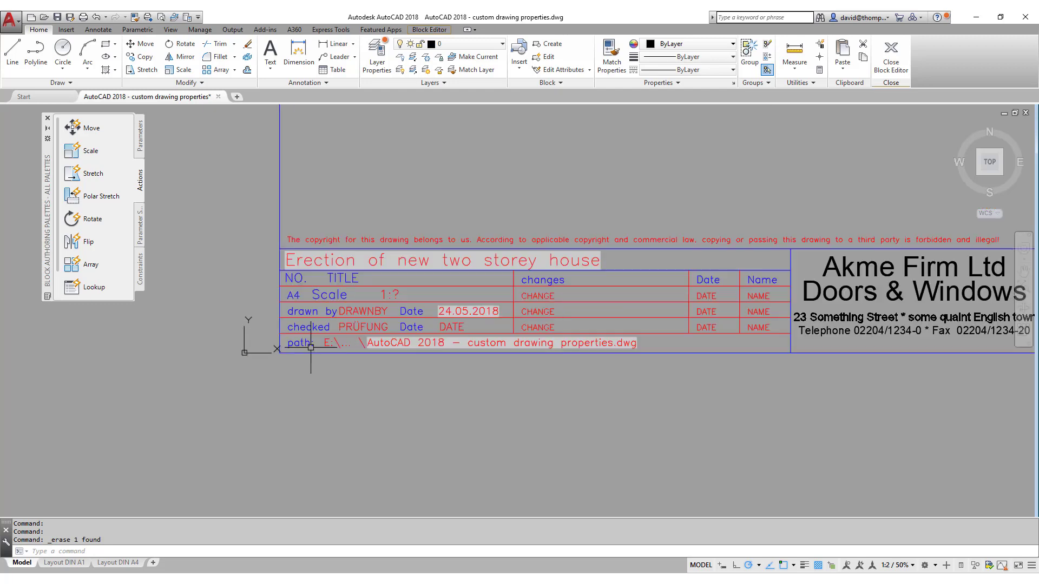
Save the Rahmen DIN A4 block changes and synchronise its attributes on the A4 title block.
click(890, 55)
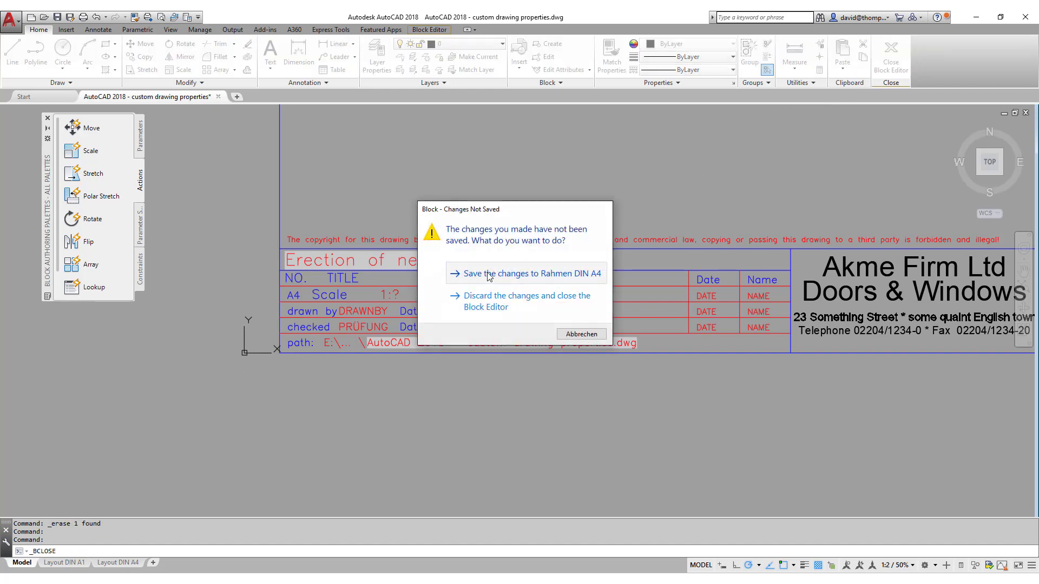
click(489, 275)
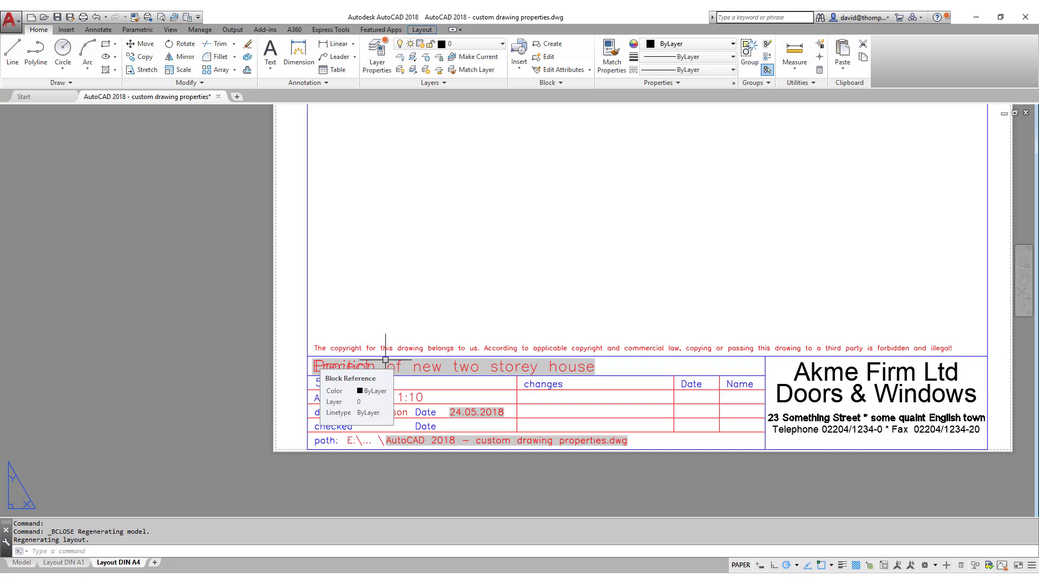
click(66, 30)
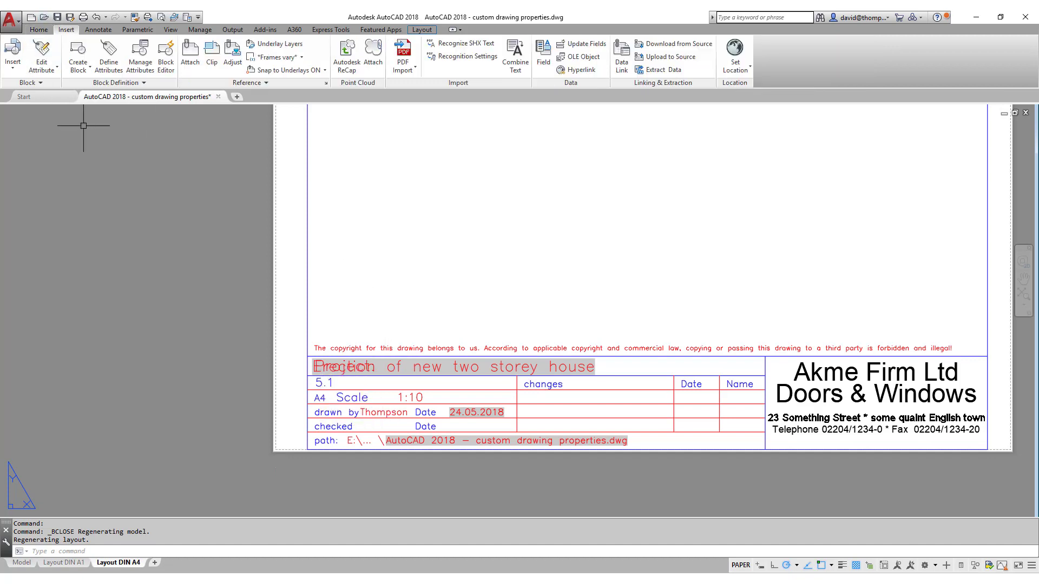
click(139, 83)
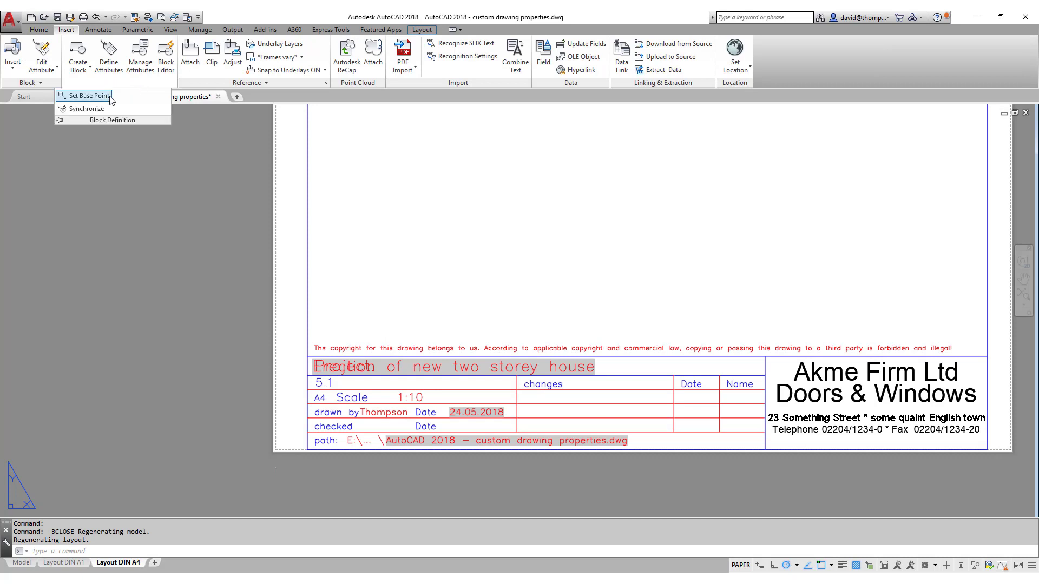
click(86, 108)
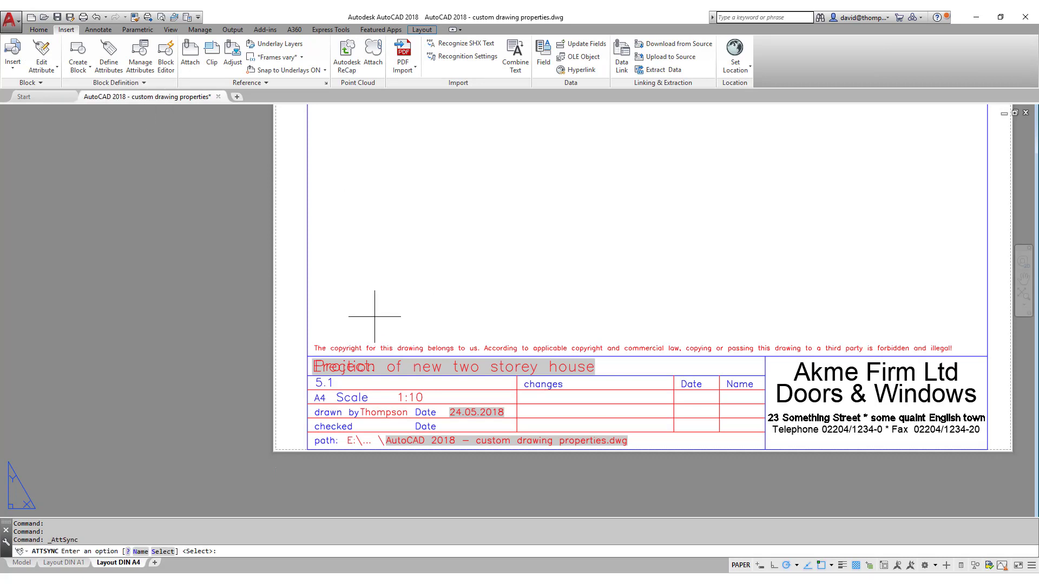
key(Return)
click(366, 351)
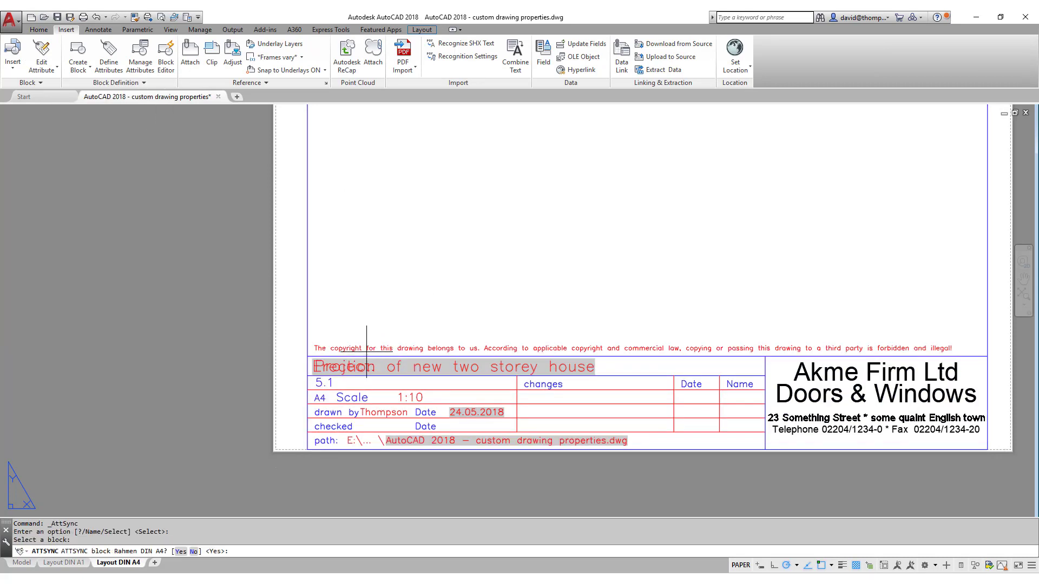
key(Return)
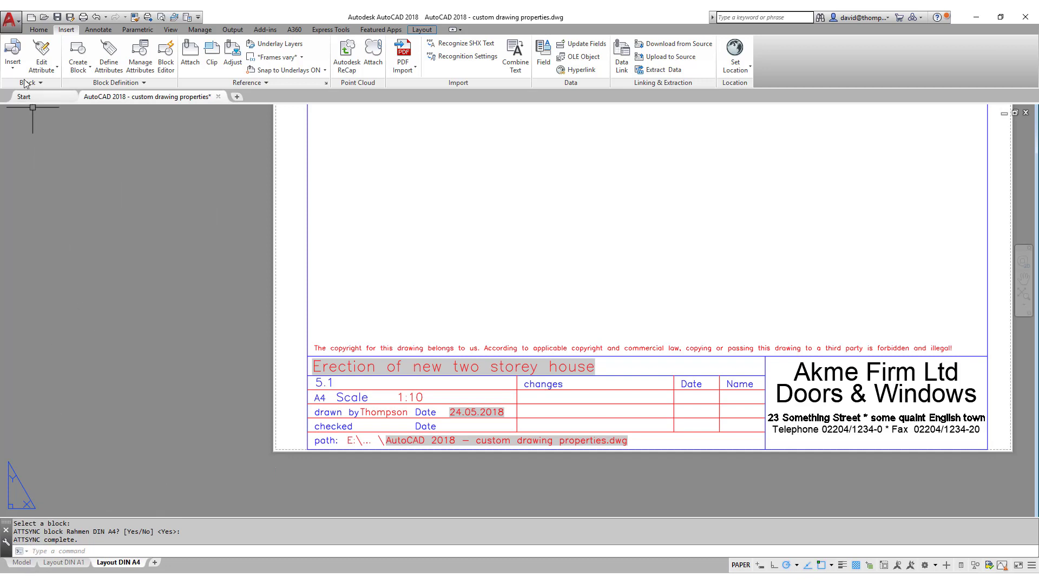
Change the AA Project description custom drawing property to 'Erection of new bungalow'.
click(11, 21)
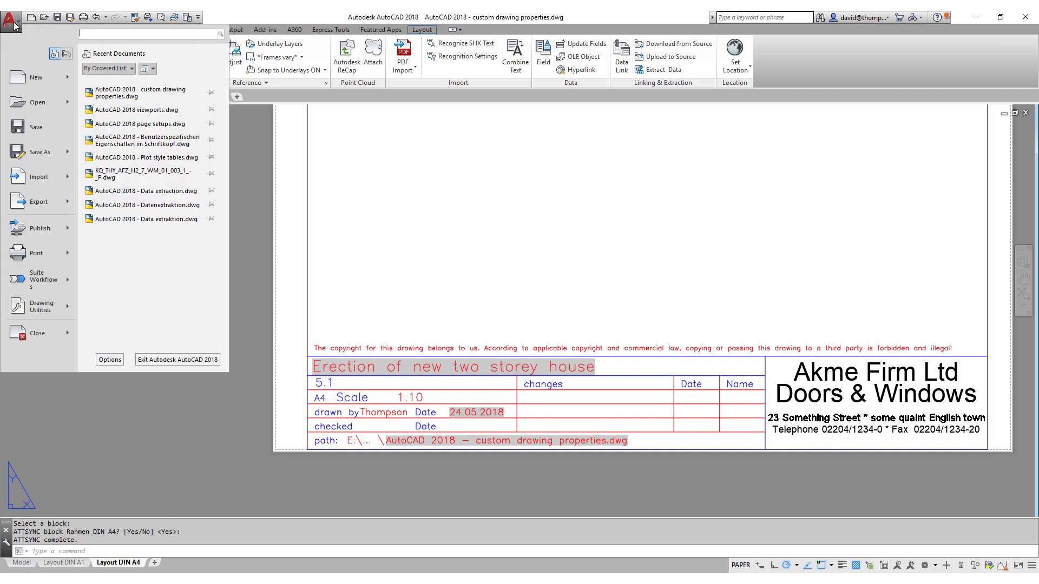
mouse_move(34, 303)
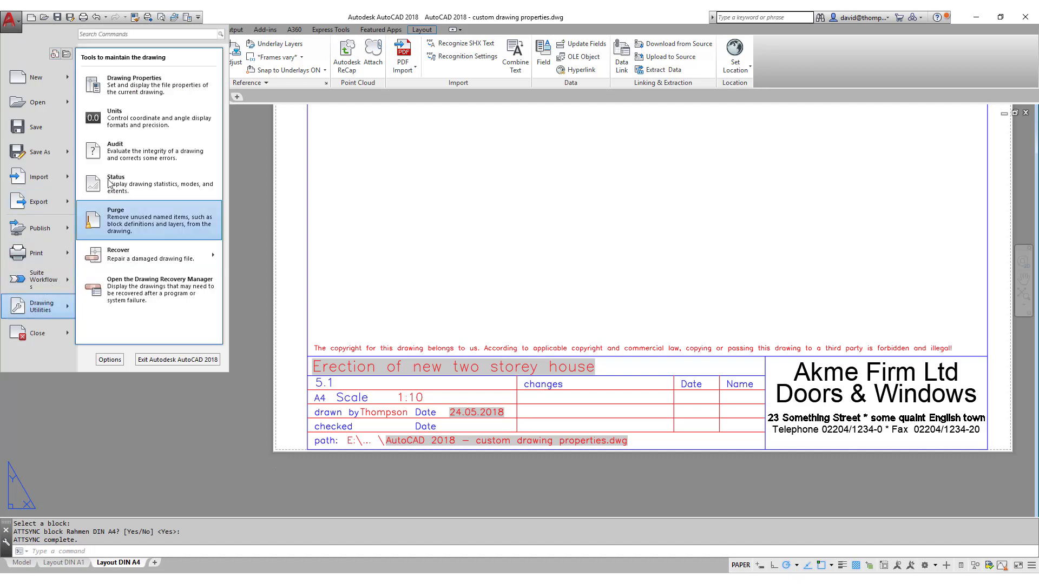
click(141, 85)
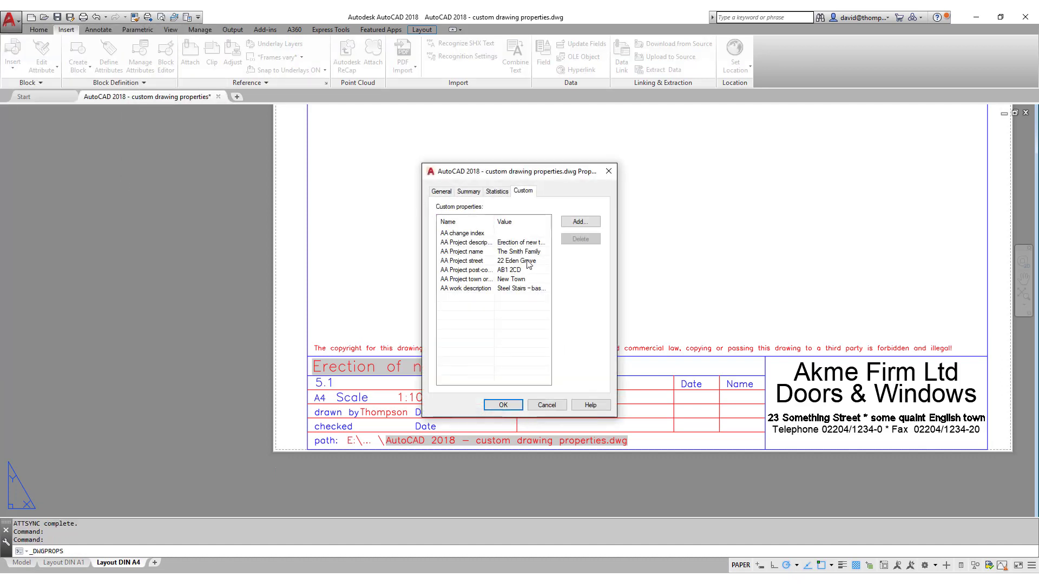
click(520, 242)
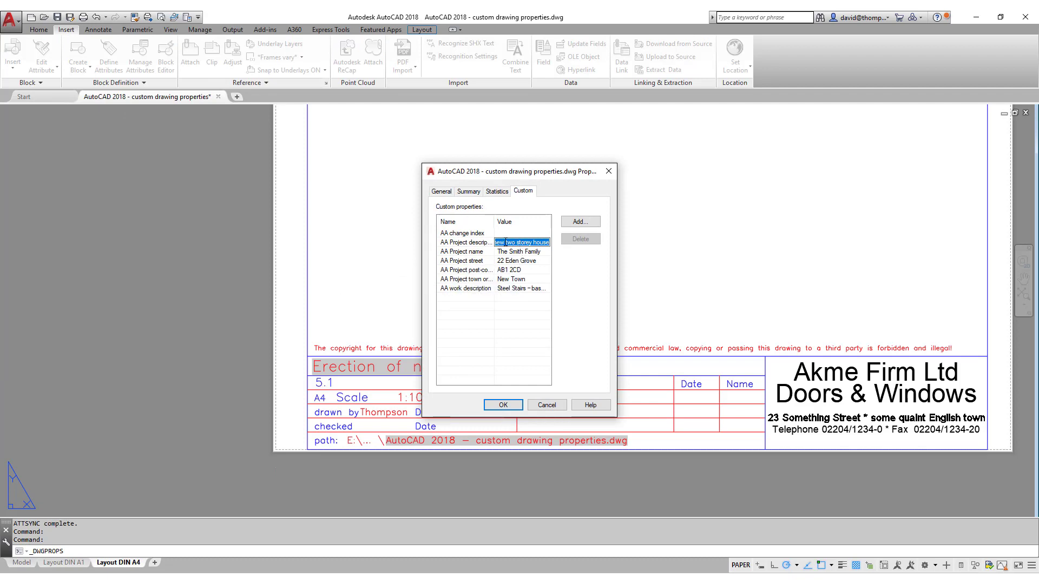
click(505, 243)
click(516, 260)
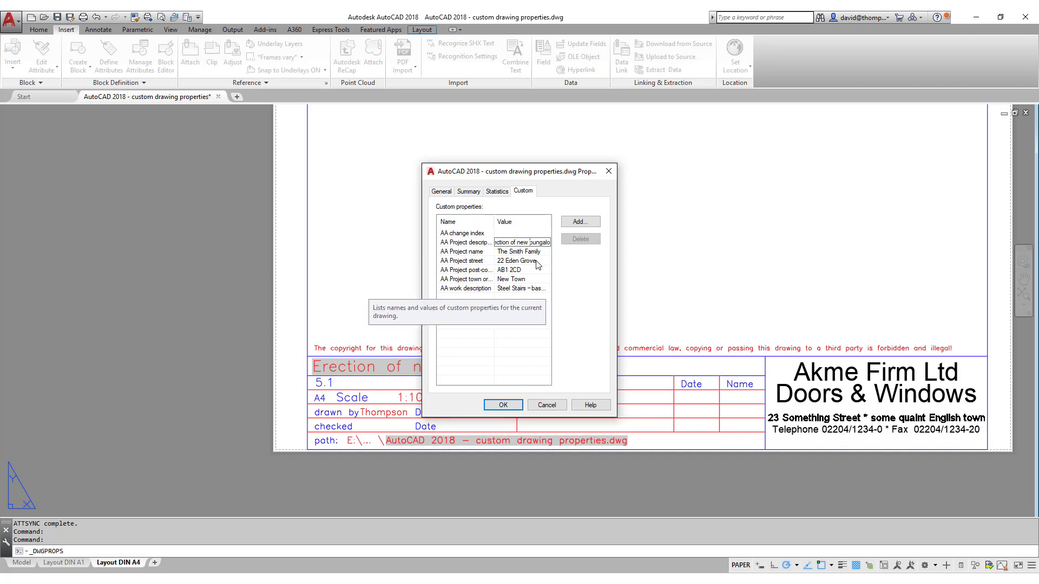
click(503, 404)
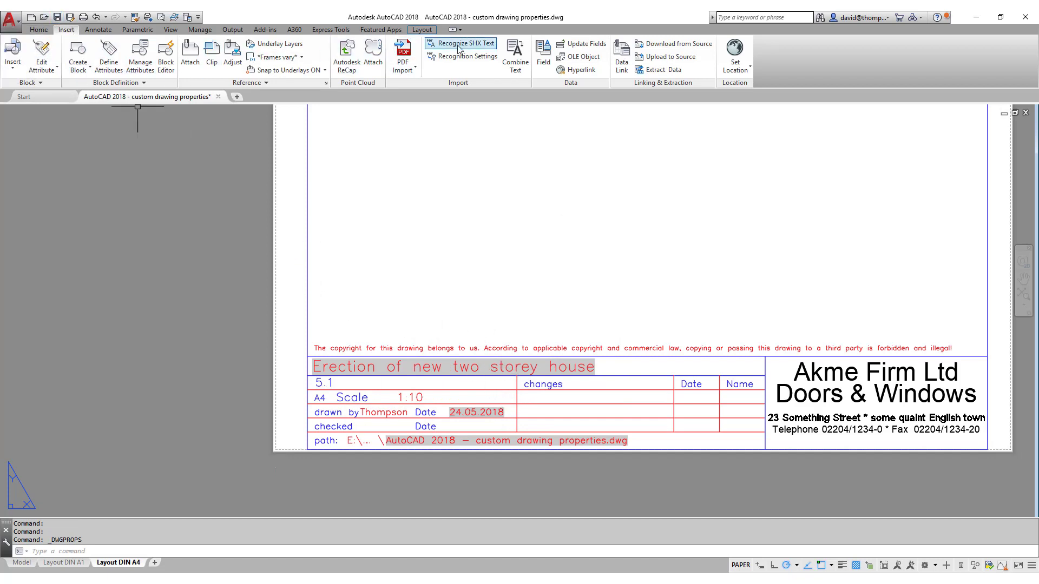
Update the fields in the A4 title block so it shows the new description.
click(583, 43)
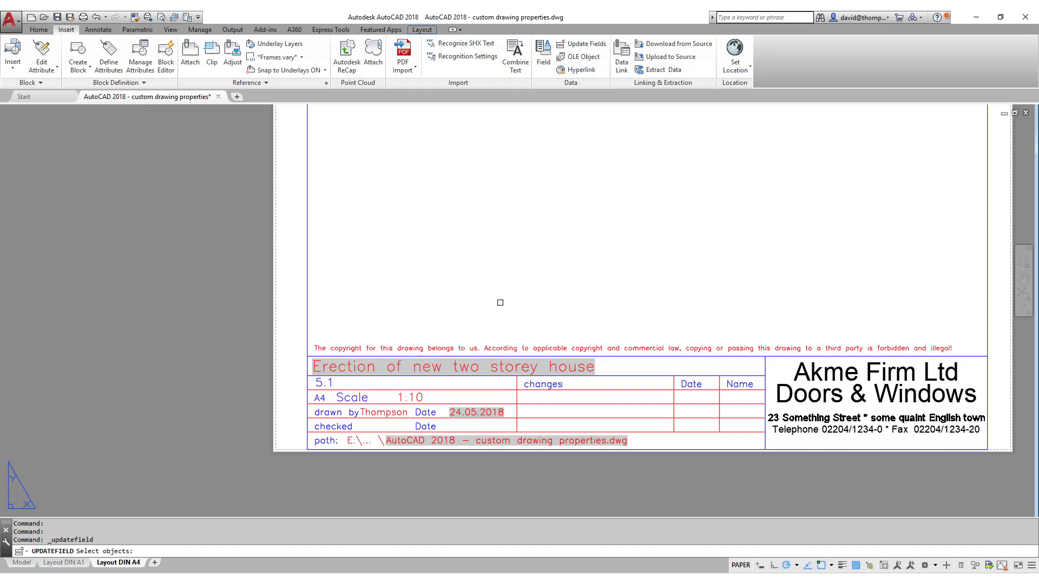
click(477, 370)
key(Return)
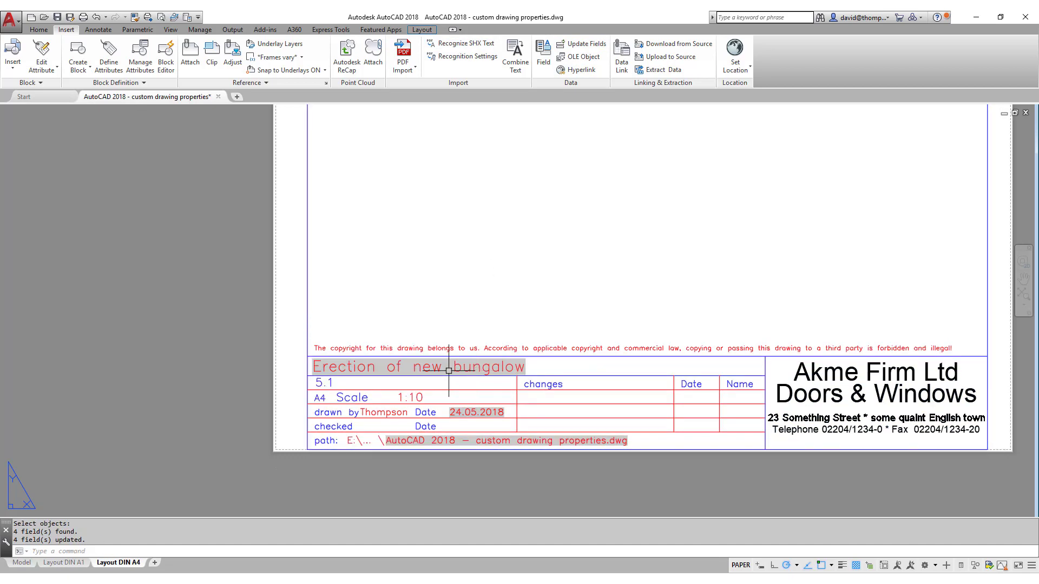
Switch to the DIN A1 layout and confirm its Project entry reads 'Erection of new bungalow'.
middle_click(370, 307)
middle_click(370, 307)
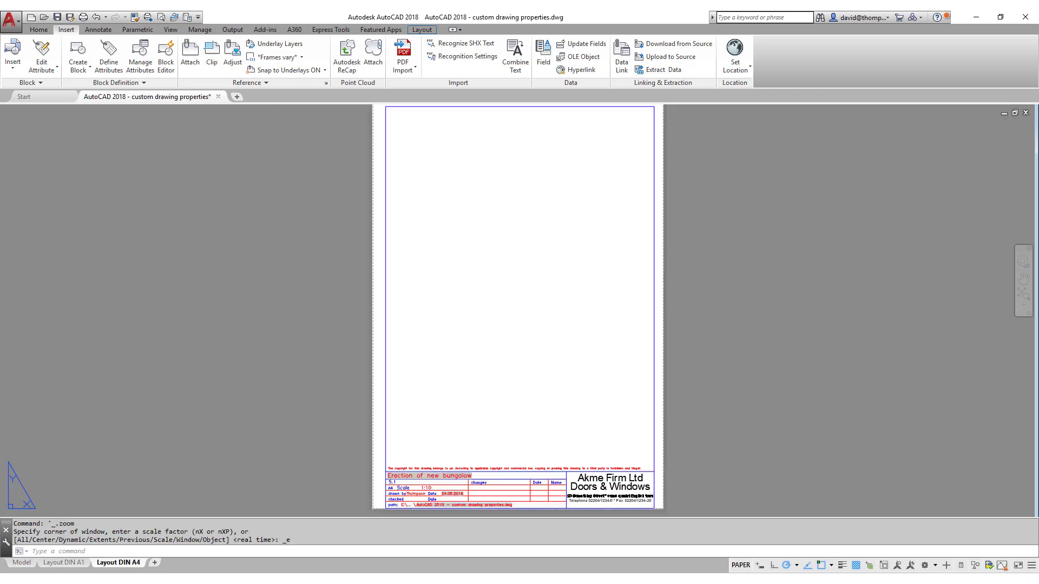
click(76, 563)
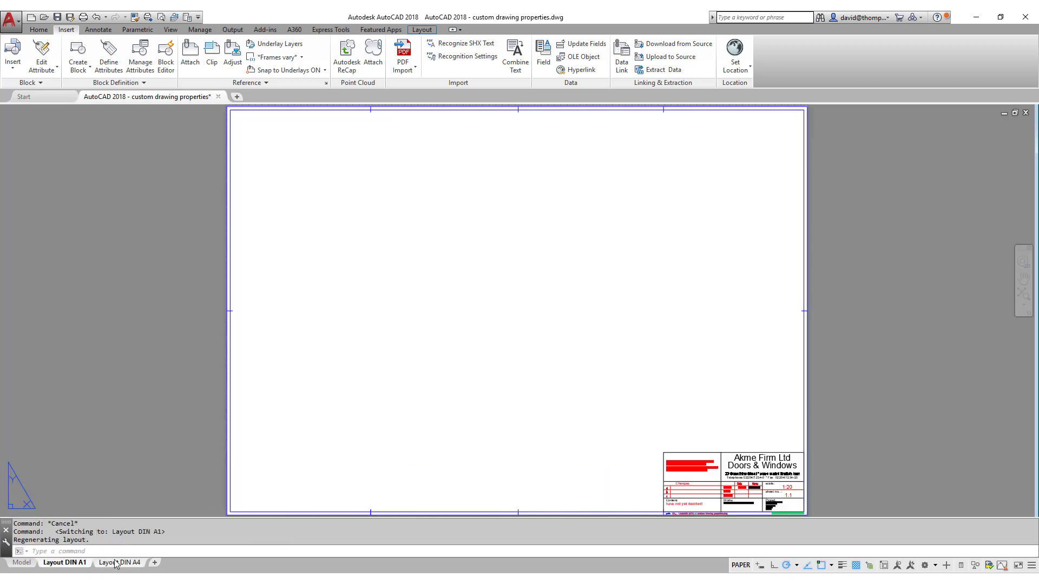
scroll(729, 478, down, 2)
scroll(729, 478, up, 5)
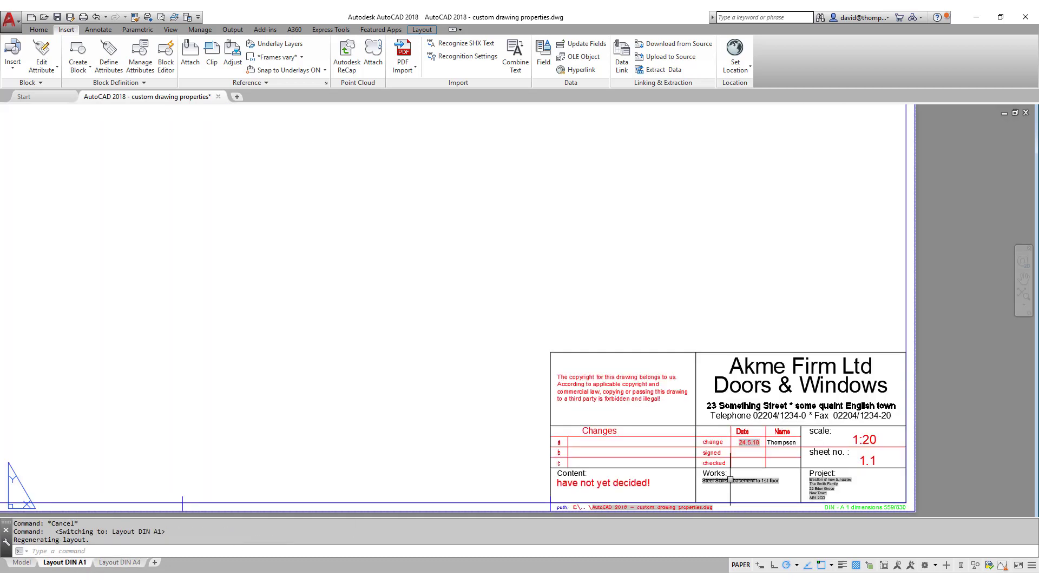
scroll(862, 491, up, 4)
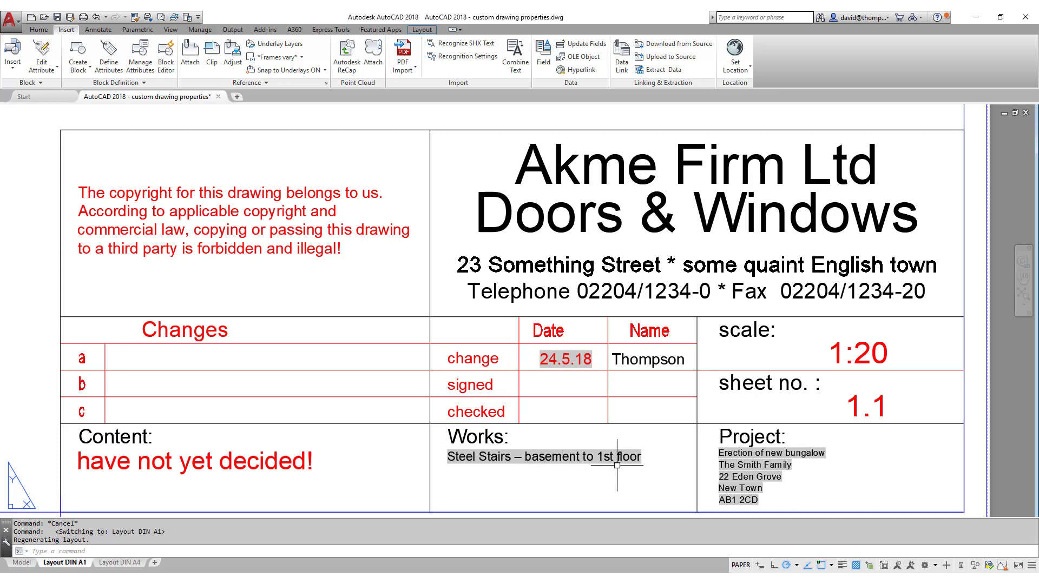
middle_click(619, 459)
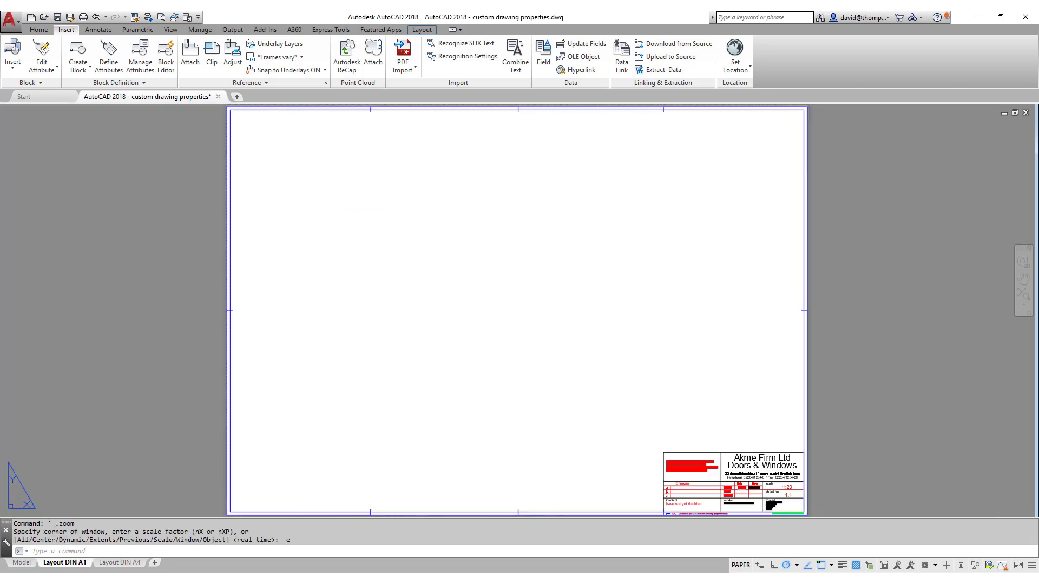